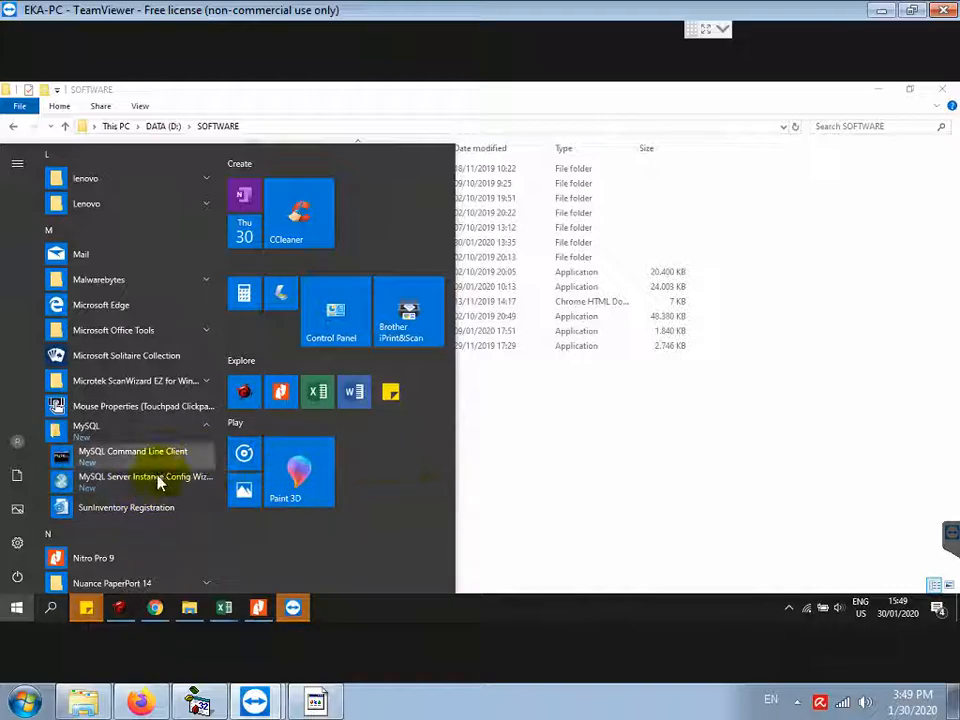
Step: Start the MySQL Server Instance Config Wizard from the Start menu's MySQL folder
click(155, 495)
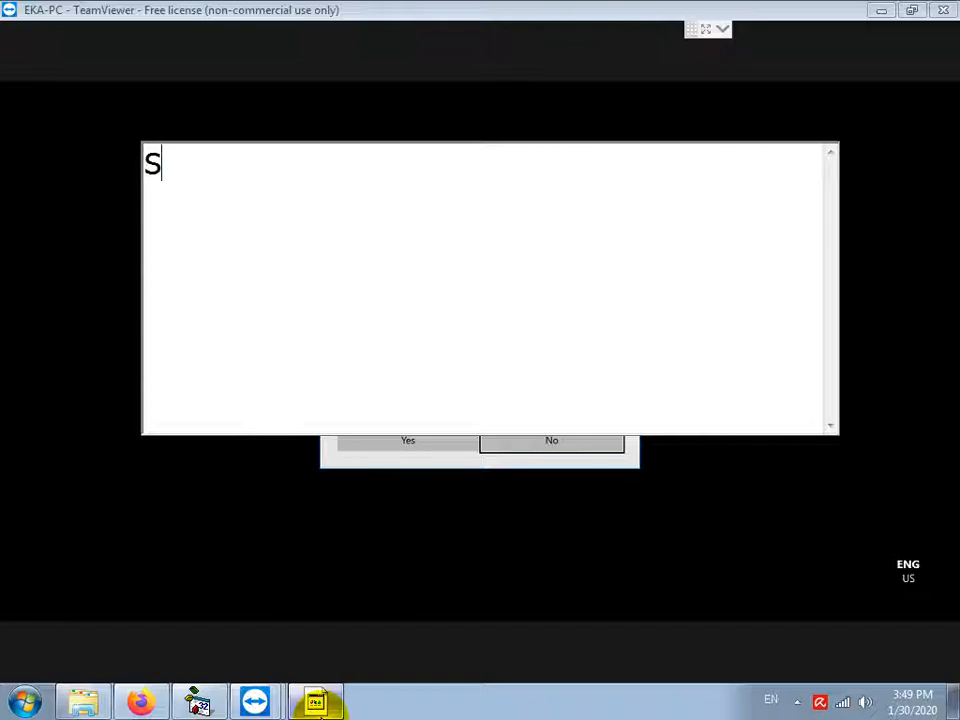
Step: Type 'CARA INSTALL APLIKASI PABRIK PADA WINDOWS 10 64BIT', noting MySQL was previously installed
drag(188, 183, 74, 178)
drag(148, 175, 351, 200)
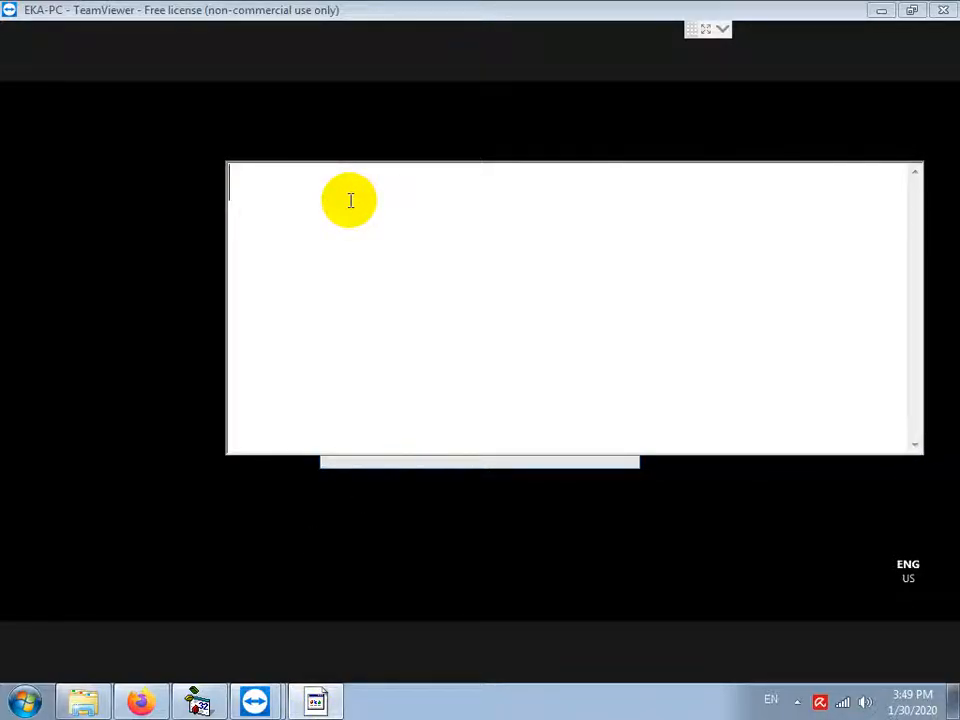
text(CARA INSTALL )
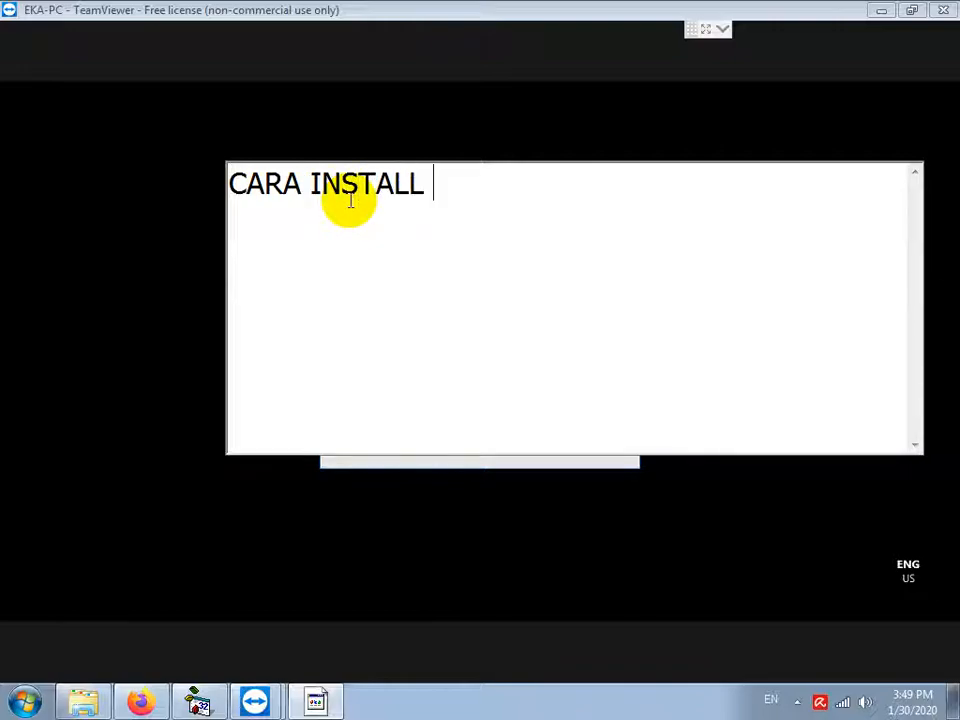
text(AP[PABRI)
key(Left)
key(Left)
key(Left)
key(Left)
key(Left)
text(AP[)
key(BackSpace)
text(LIKASI)
key(End)
text(K PADA WINDOWS 10 64)
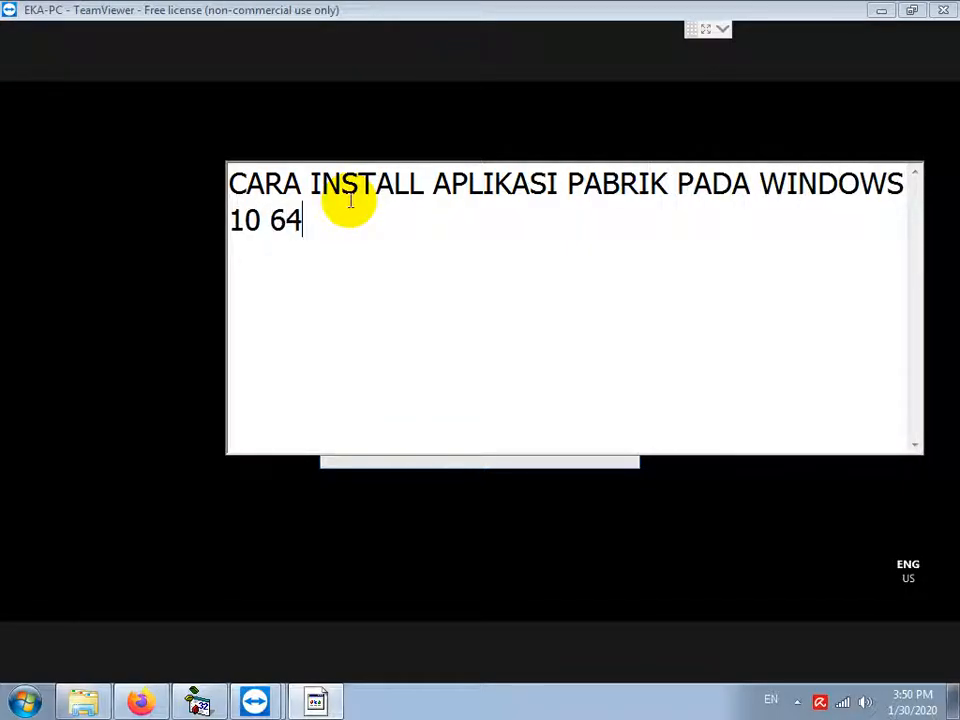
text(BIT KARENA SUDAH EPRN)
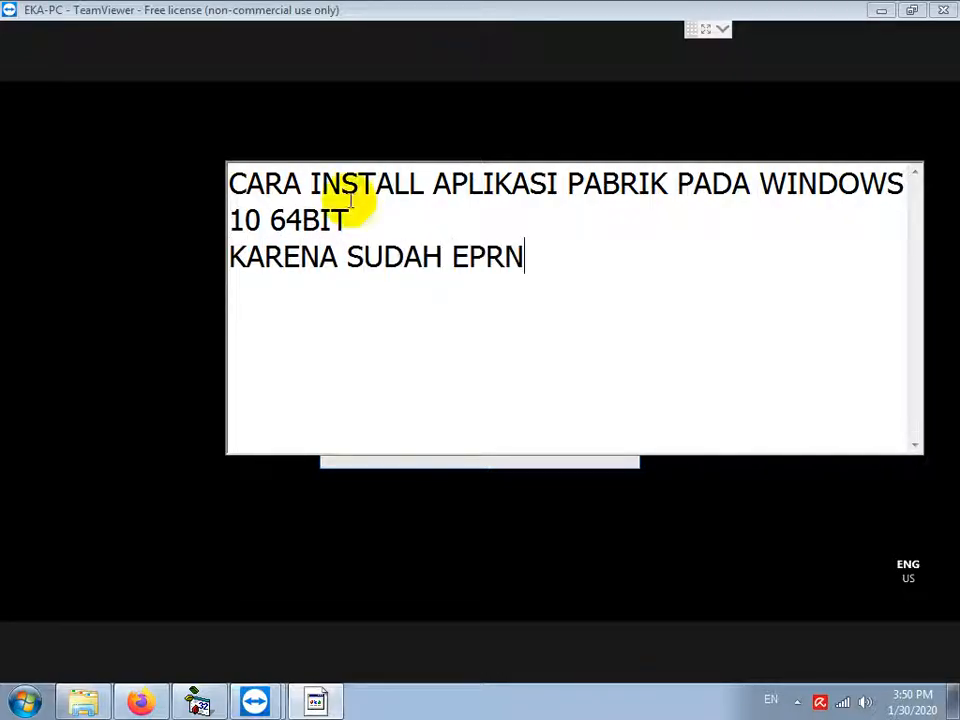
text(AH DIINSTALL MYSQ)
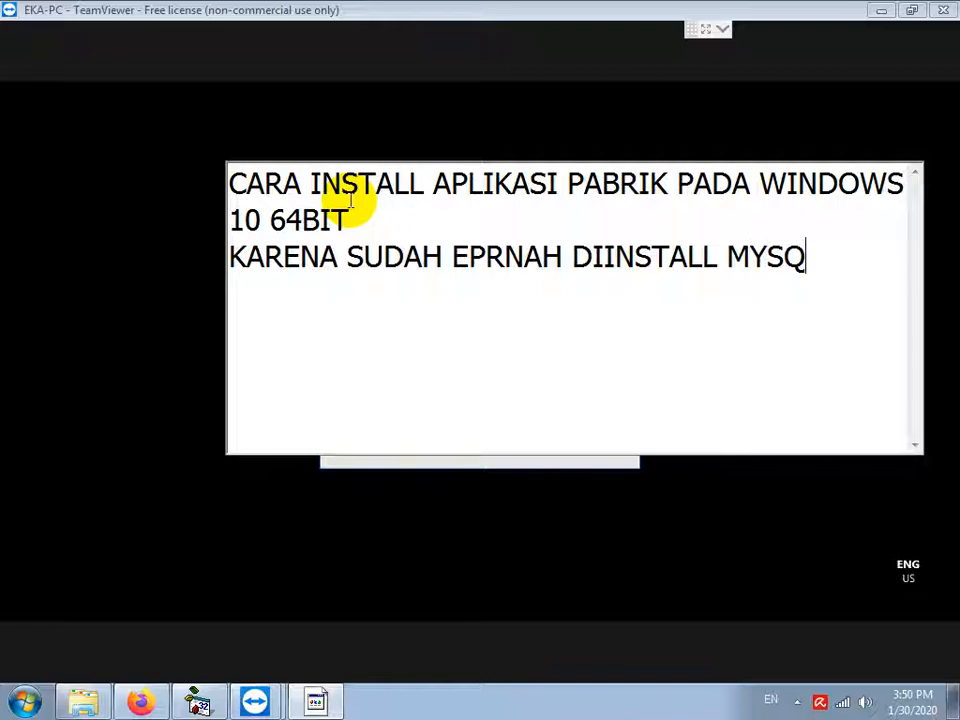
key(Delete)
key(Right)
text(E)
key(End)
Step: Add that MySQL must be uninstalled after removing its instance via MySQL Instance Config Wizard
text(LL MYSQL SEBELUMNYA)
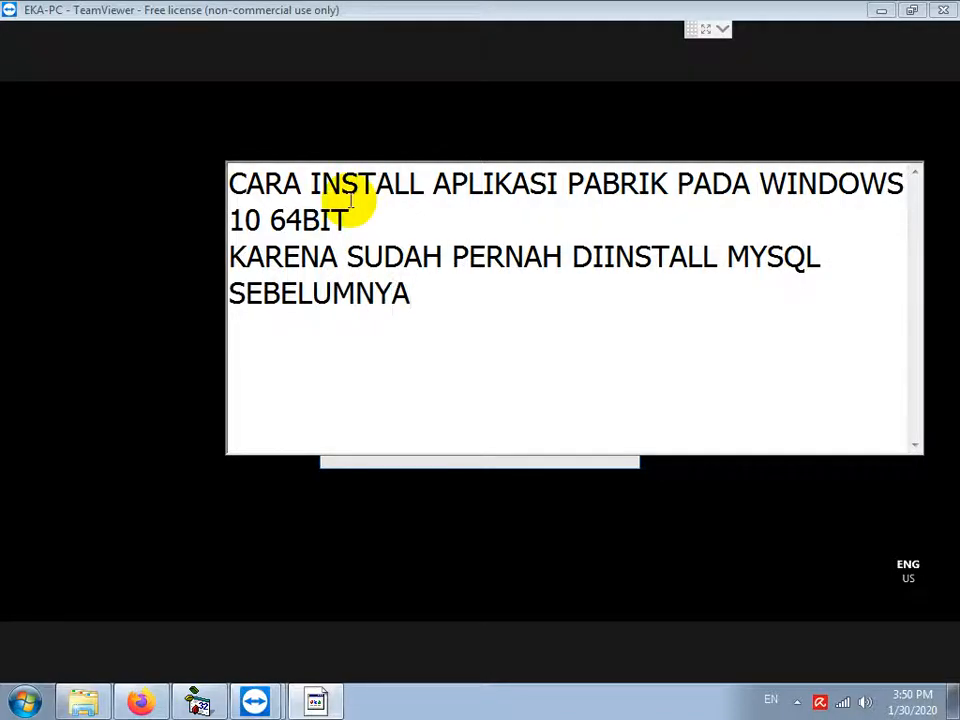
text(, JADI )
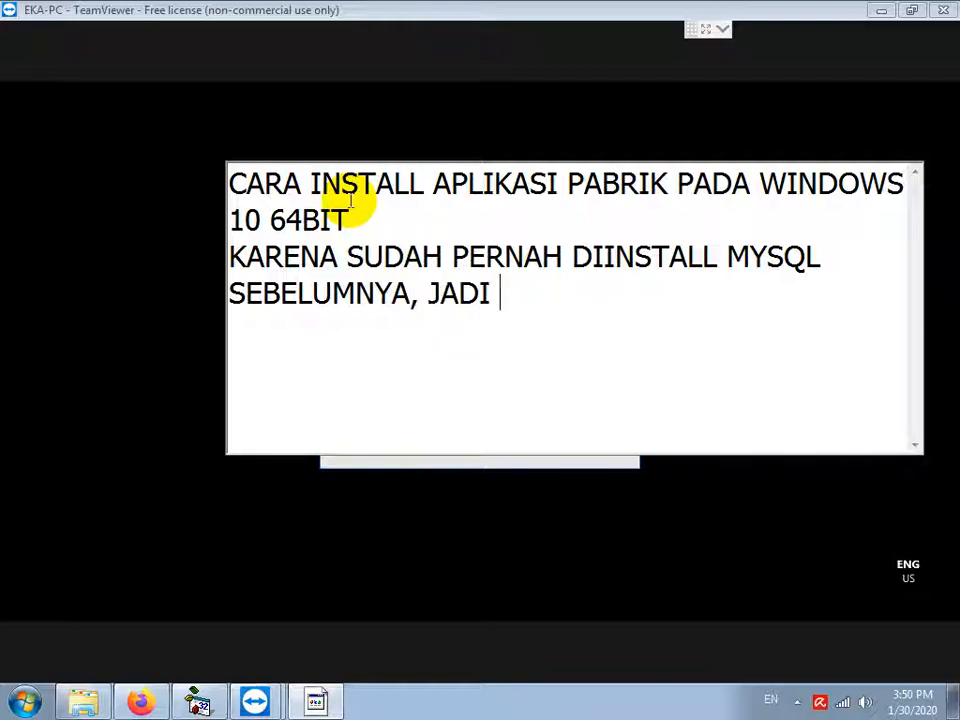
text(PERLU DIUN)
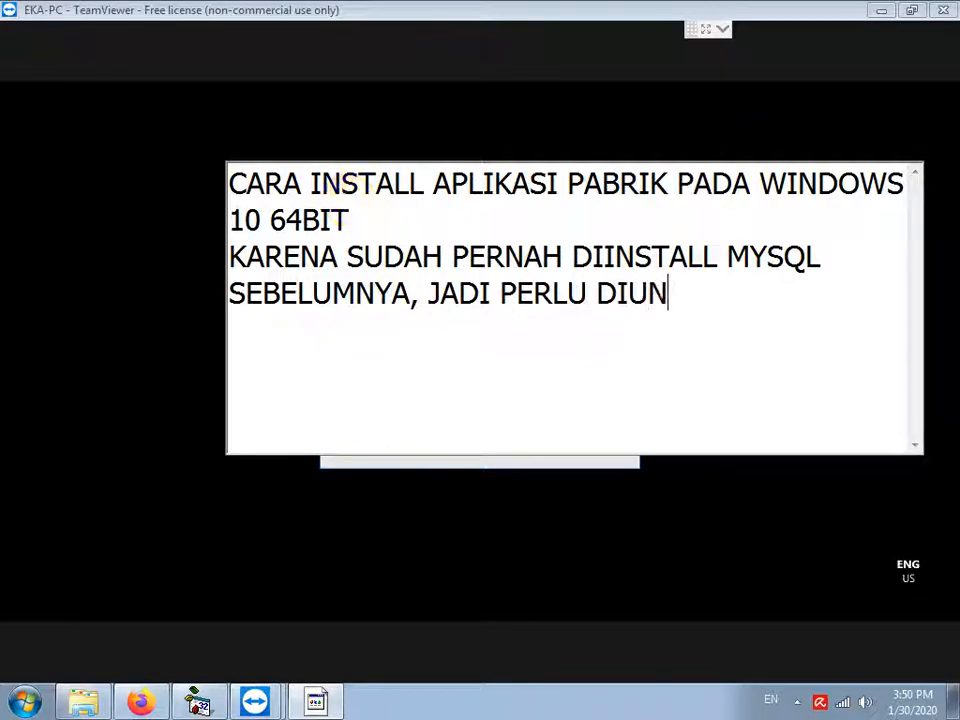
text(INSTALL DUL)
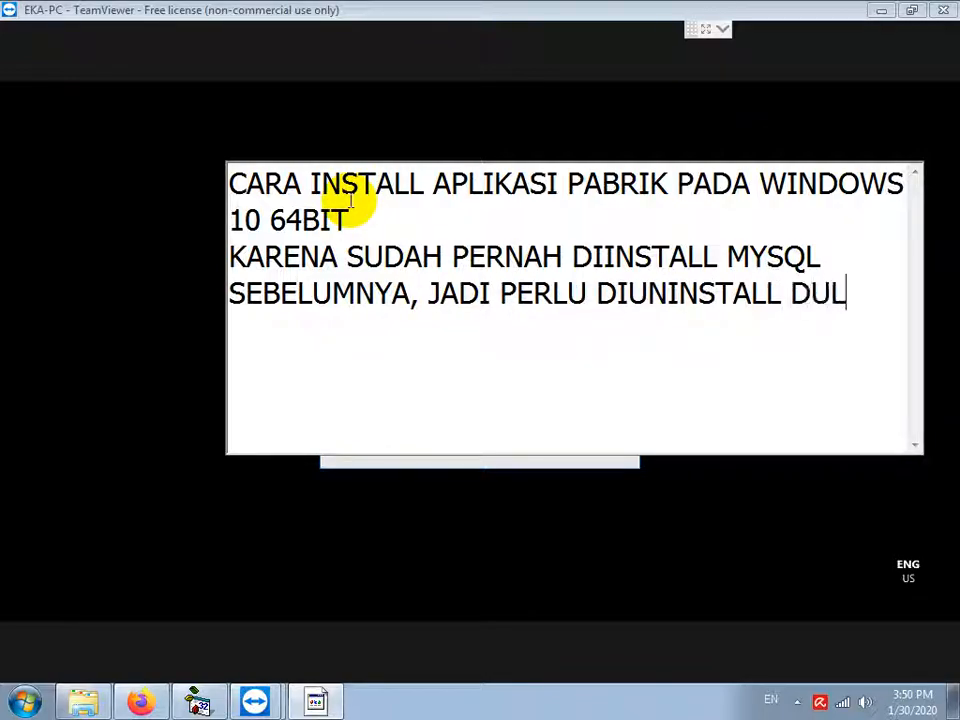
text(U SEBELUM UN)
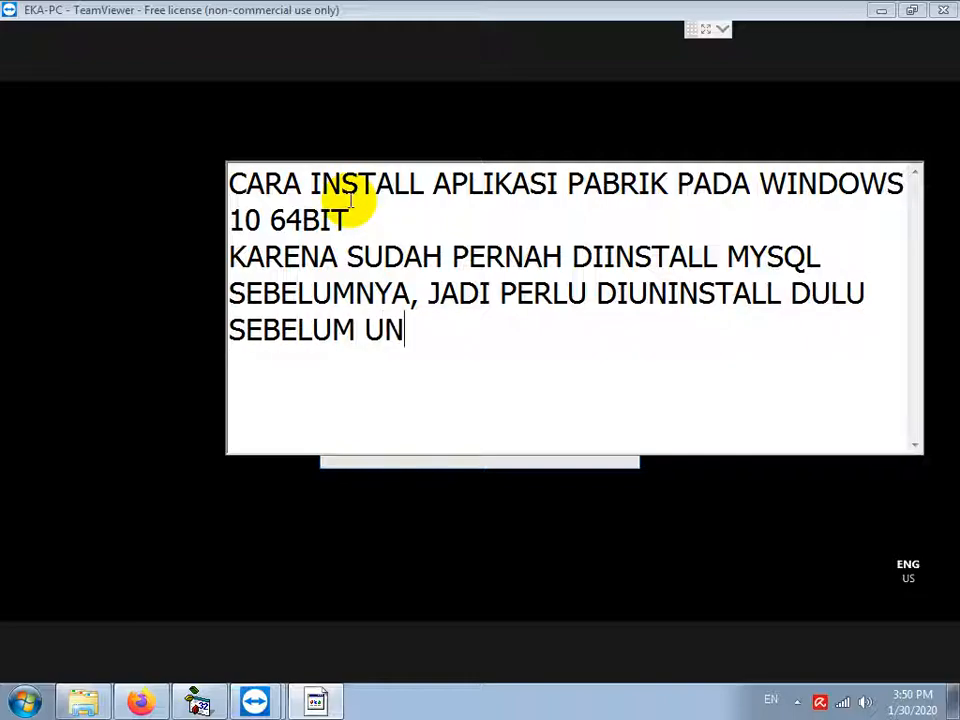
text(INSTALL, REM)
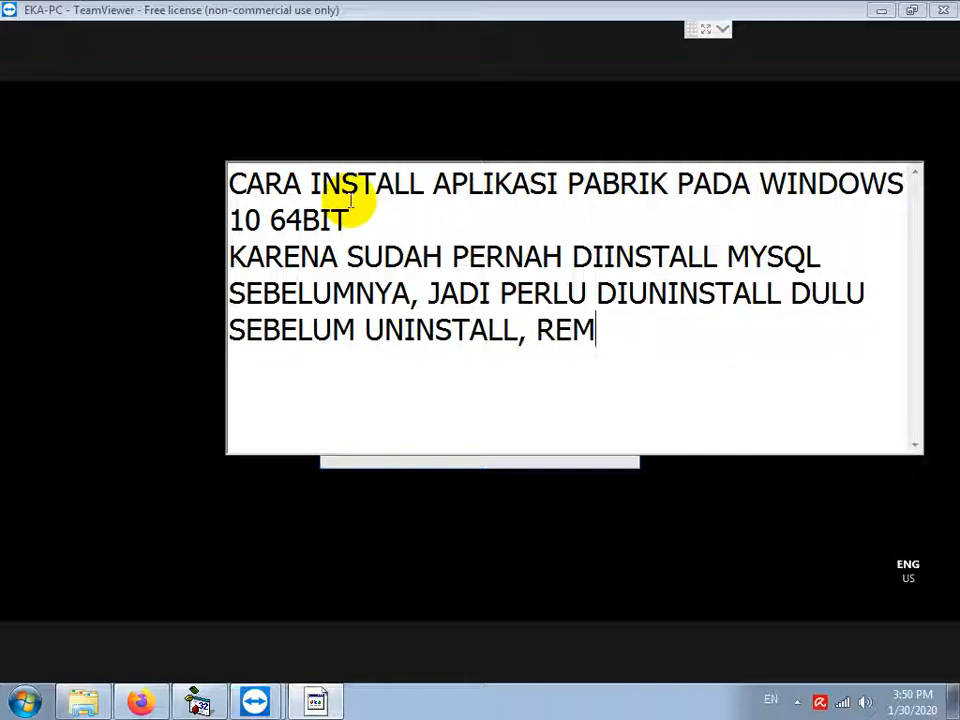
text(OVE INS)
key(BackSpace)
key(BackSpace)
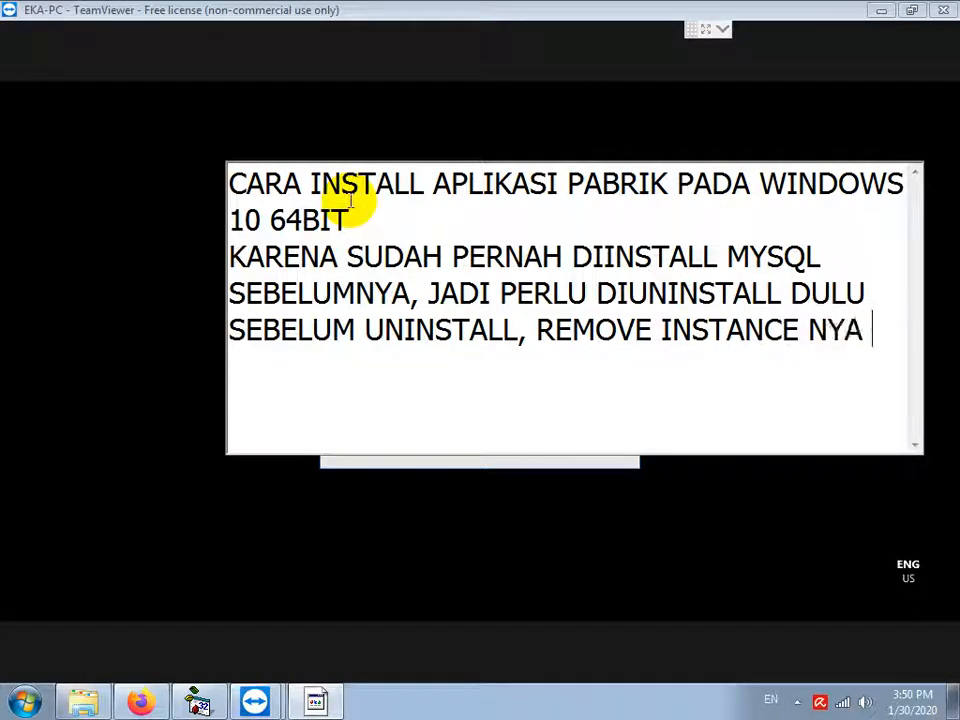
text(DULU DENGAN RUN)
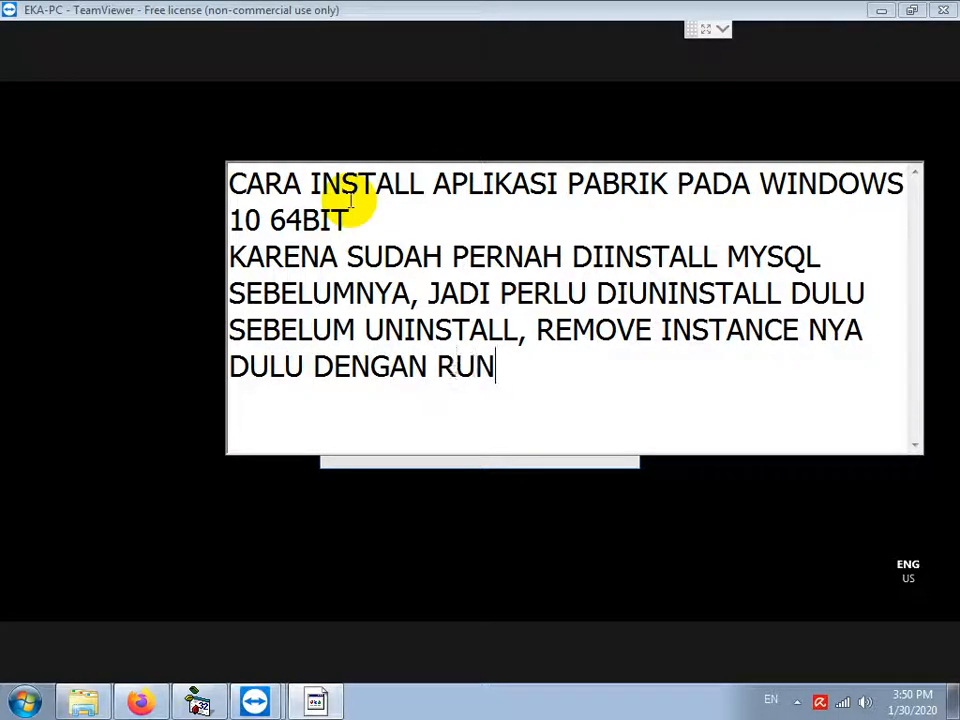
text( MYSQL INSTAN)
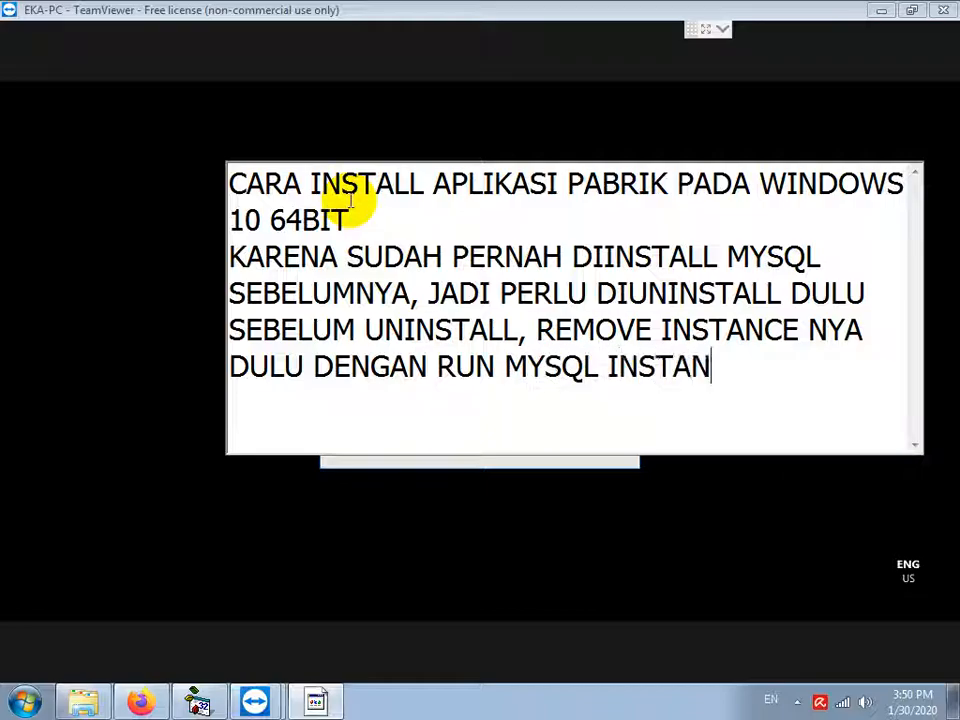
text(CE CONFIG WI)
text(ZARD)
key(Left)
text(A)
key(End)
key(Return)
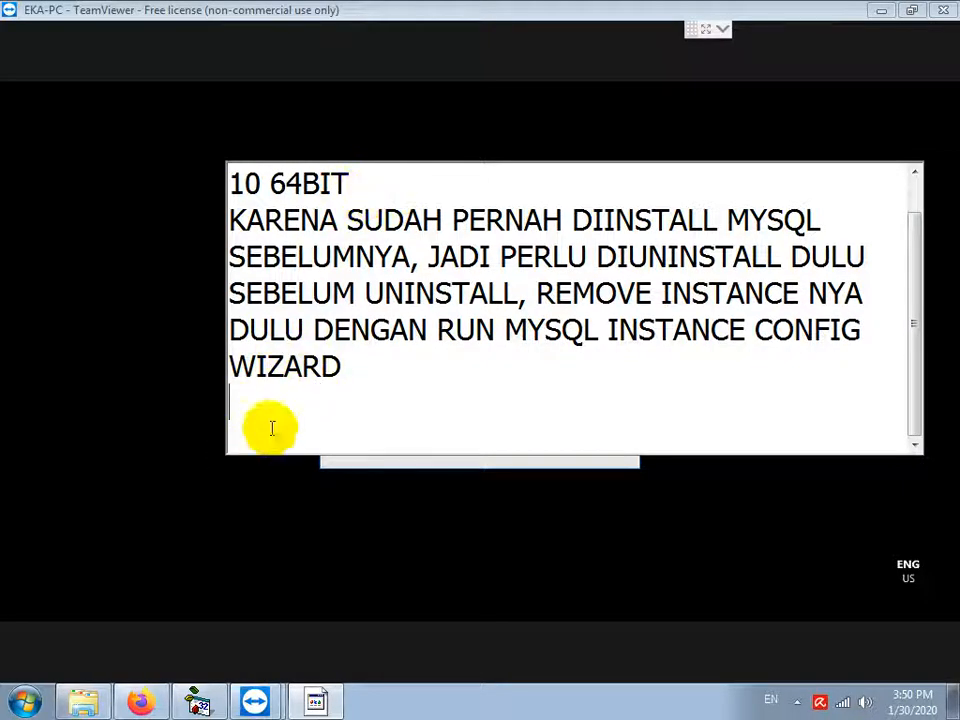
Step: Allow the config wizard to run, advance past its welcome page, then return to the note
click(316, 700)
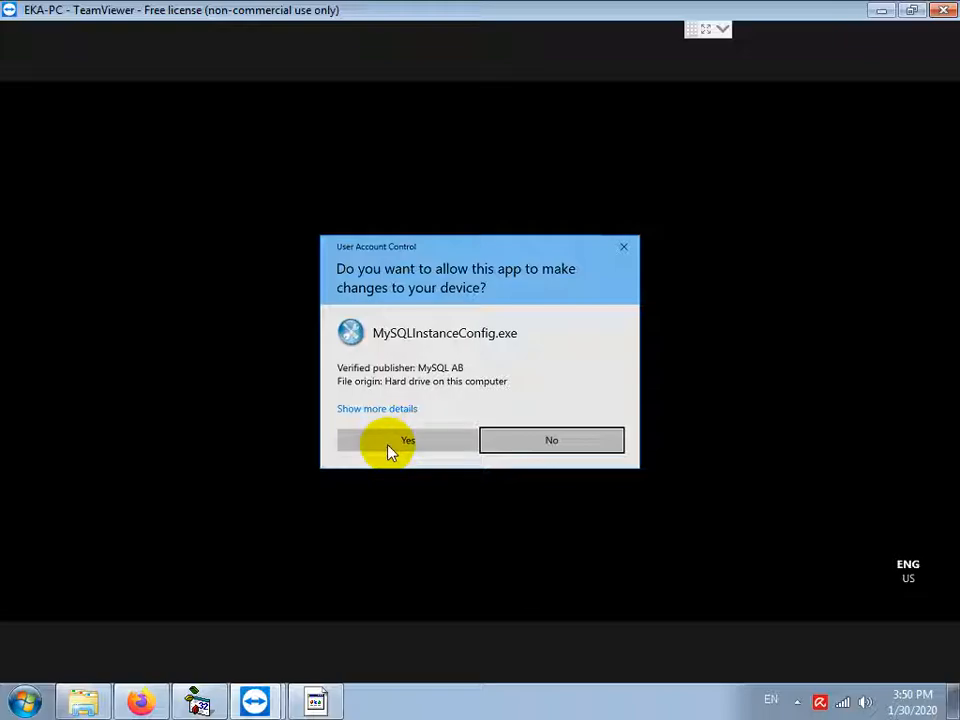
click(392, 450)
click(392, 450)
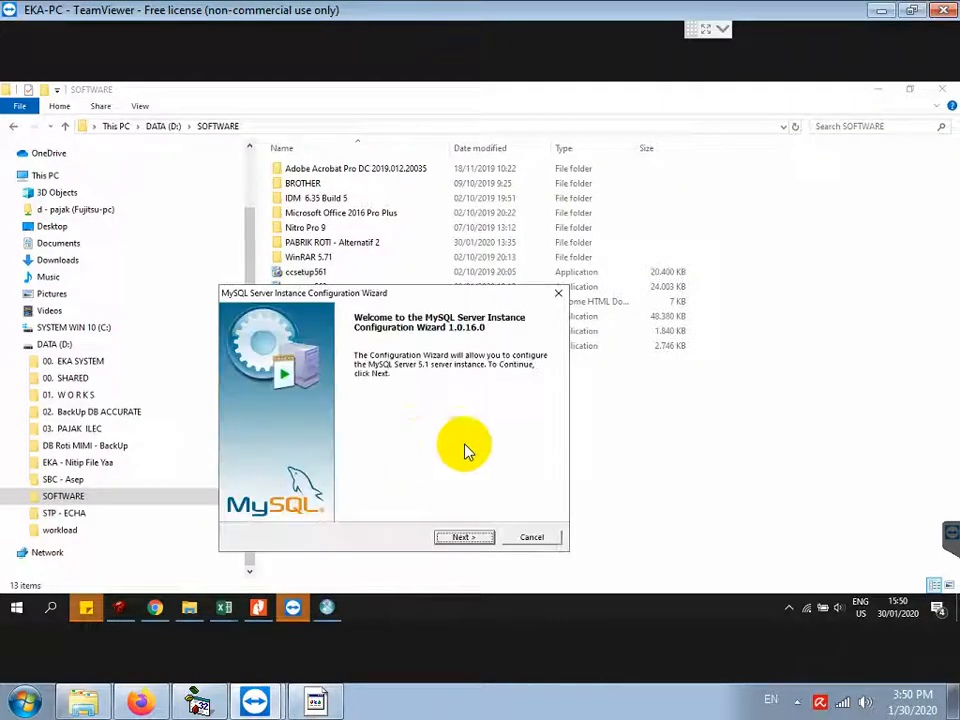
drag(418, 291, 503, 180)
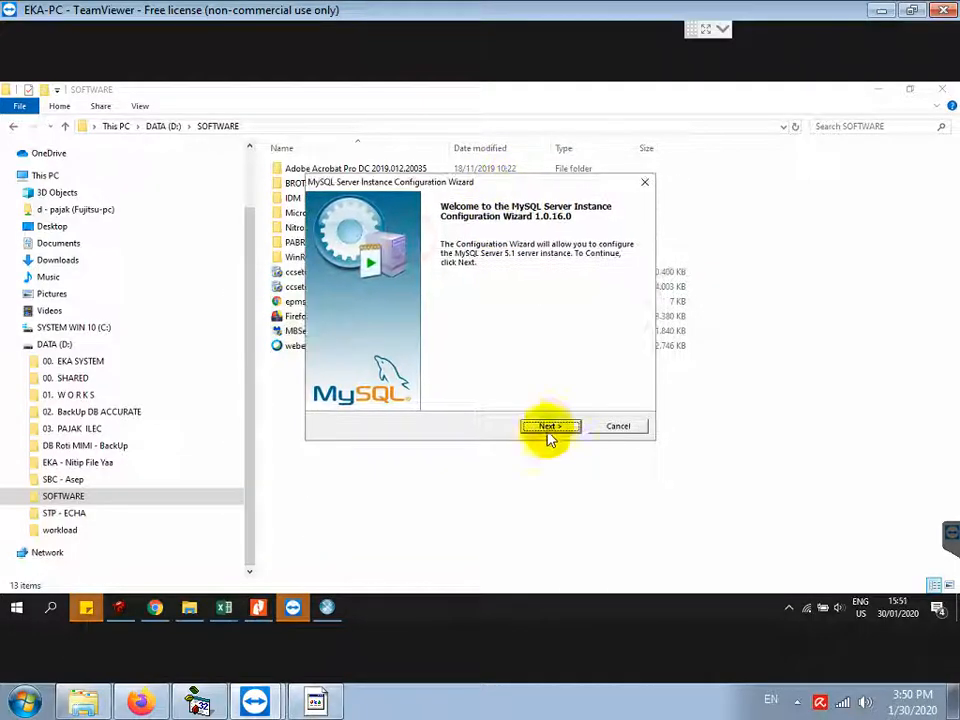
click(546, 426)
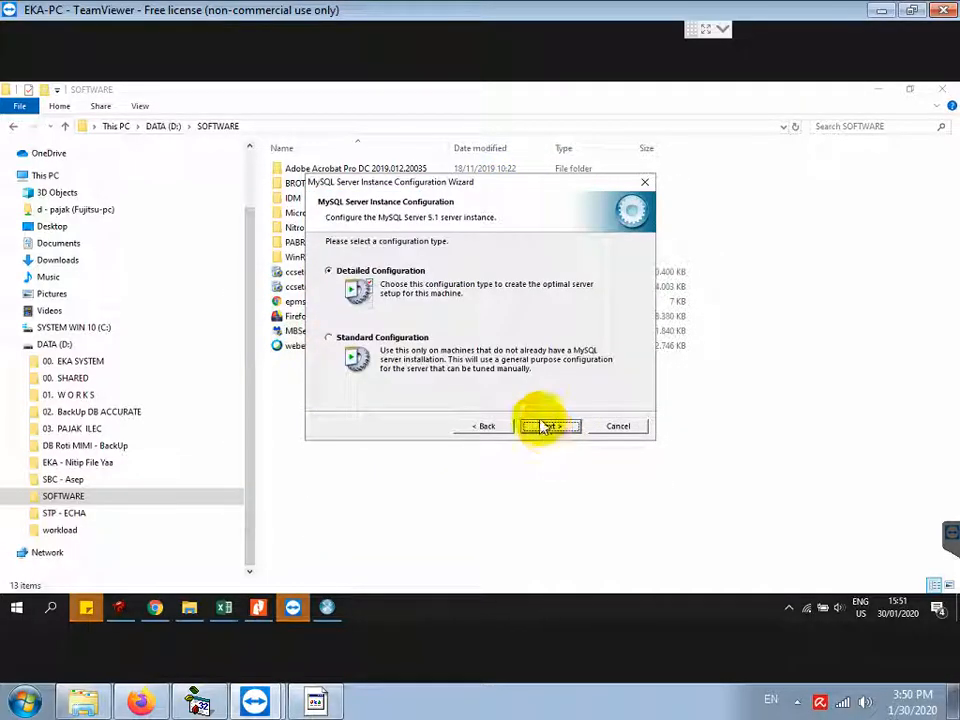
click(620, 427)
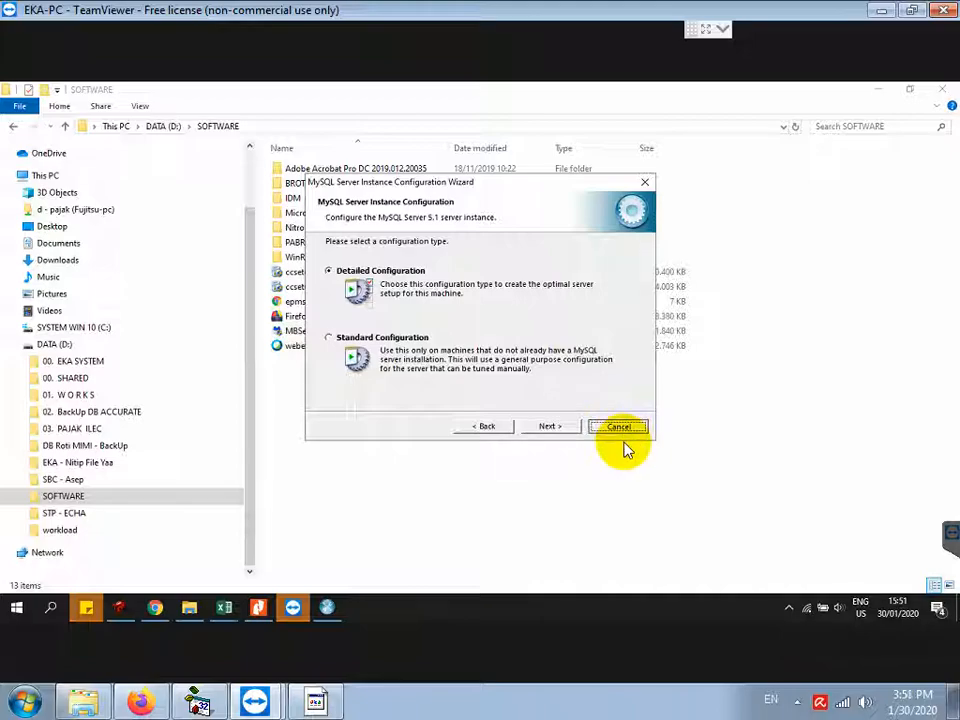
click(340, 703)
Step: Add the line 'KARENA INSTANCE BELUM DIBUAT JADI LANGSUNG UNINSTALL DULU' and bring back the wizard
text(K)
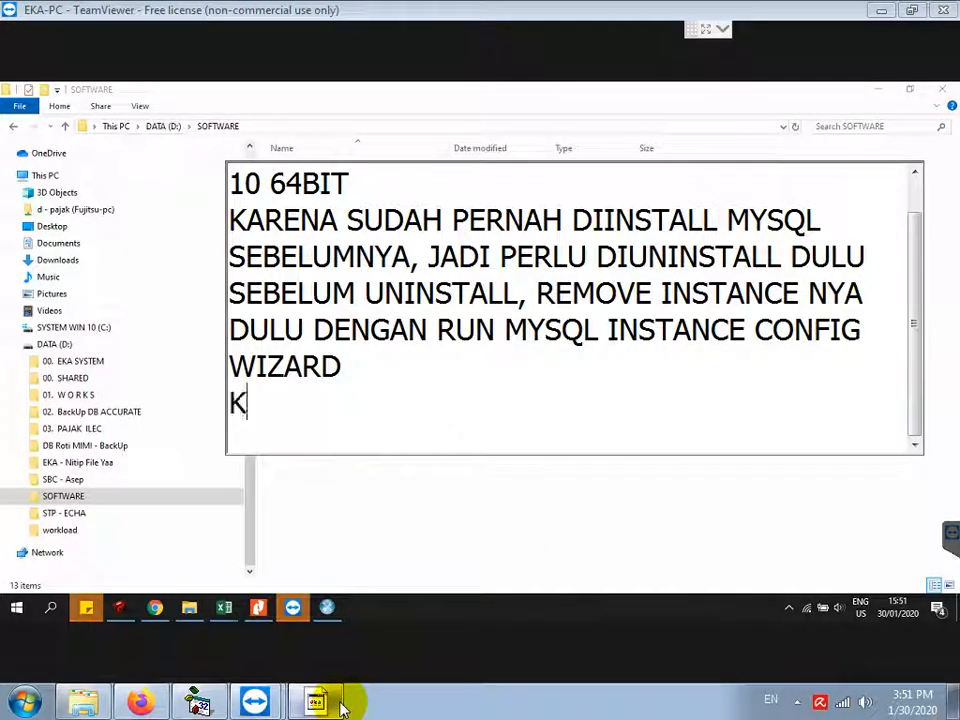
text(ARENA I)
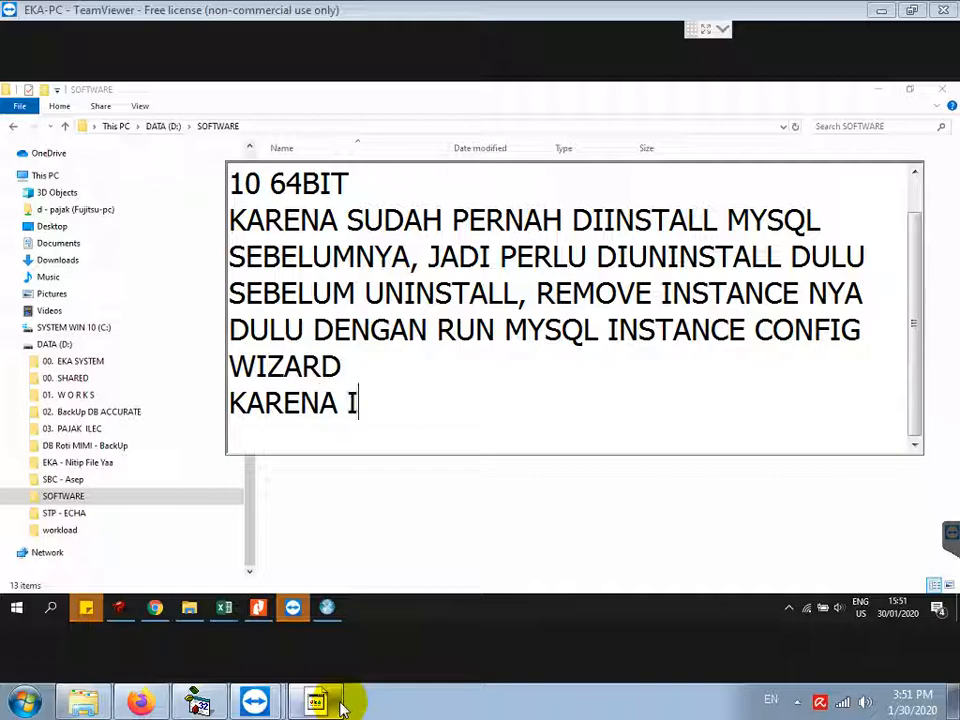
text(NSTANCE BELUM DI)
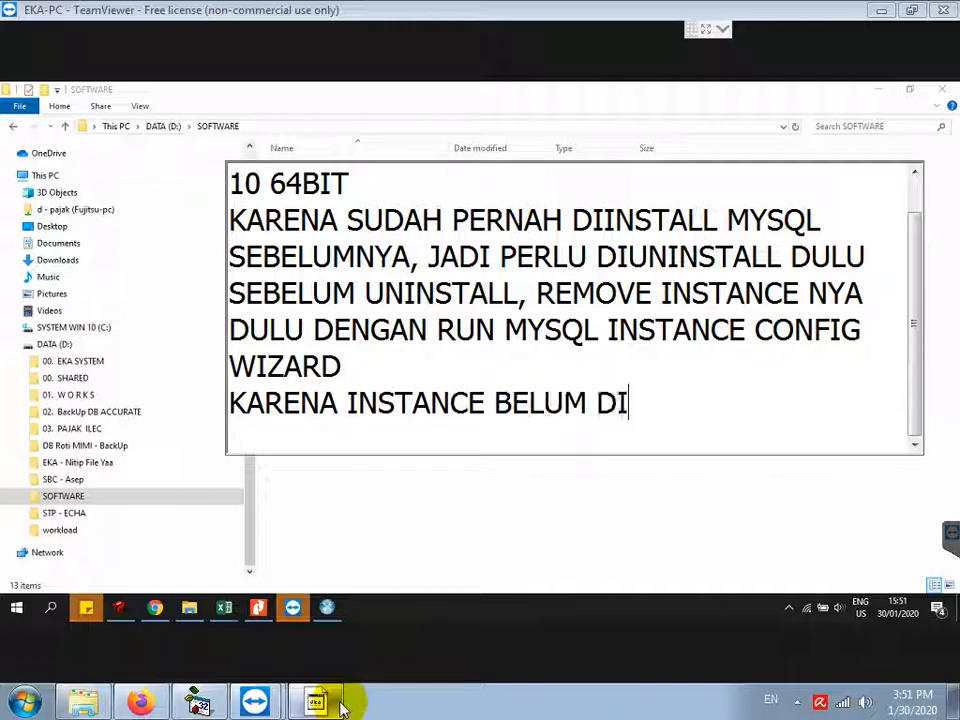
text(BUAT JADI LANGS)
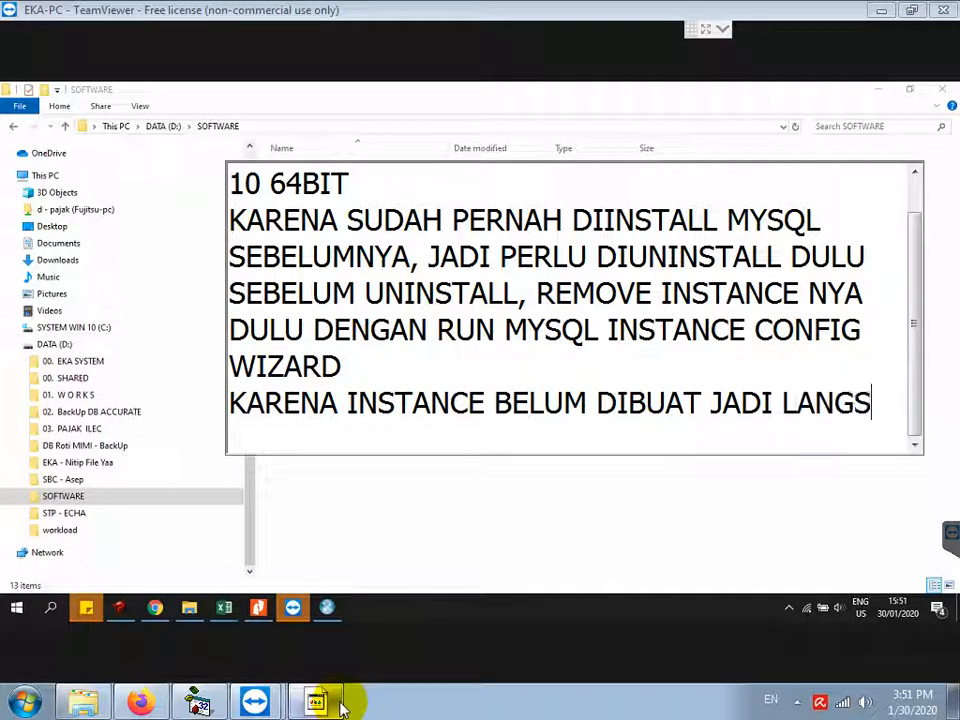
text(UNG UNINSTALL DULU)
key(Return)
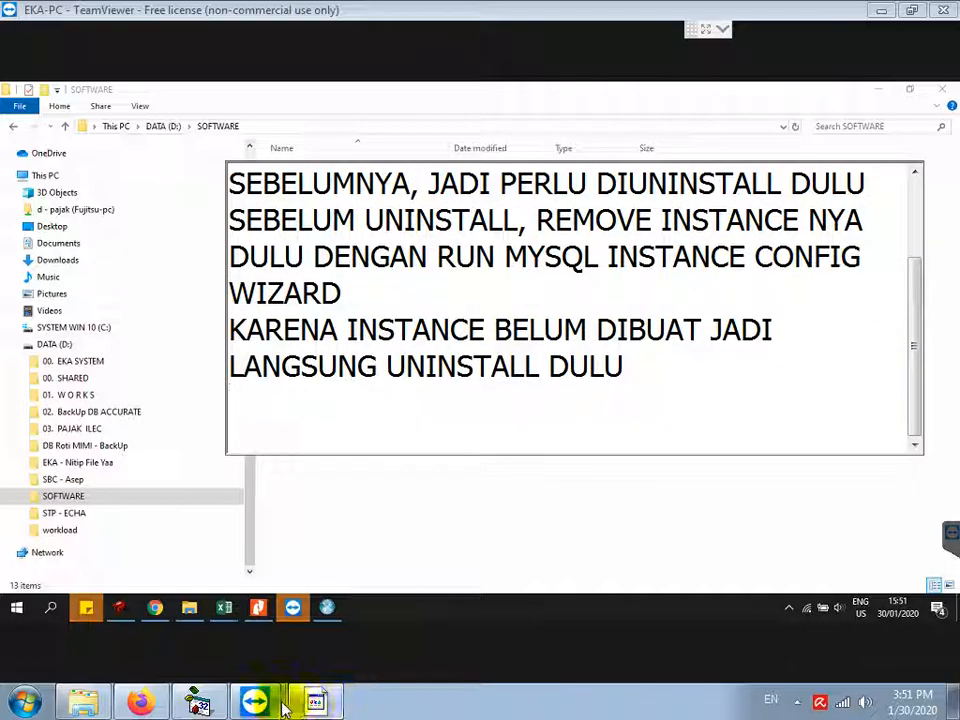
click(330, 608)
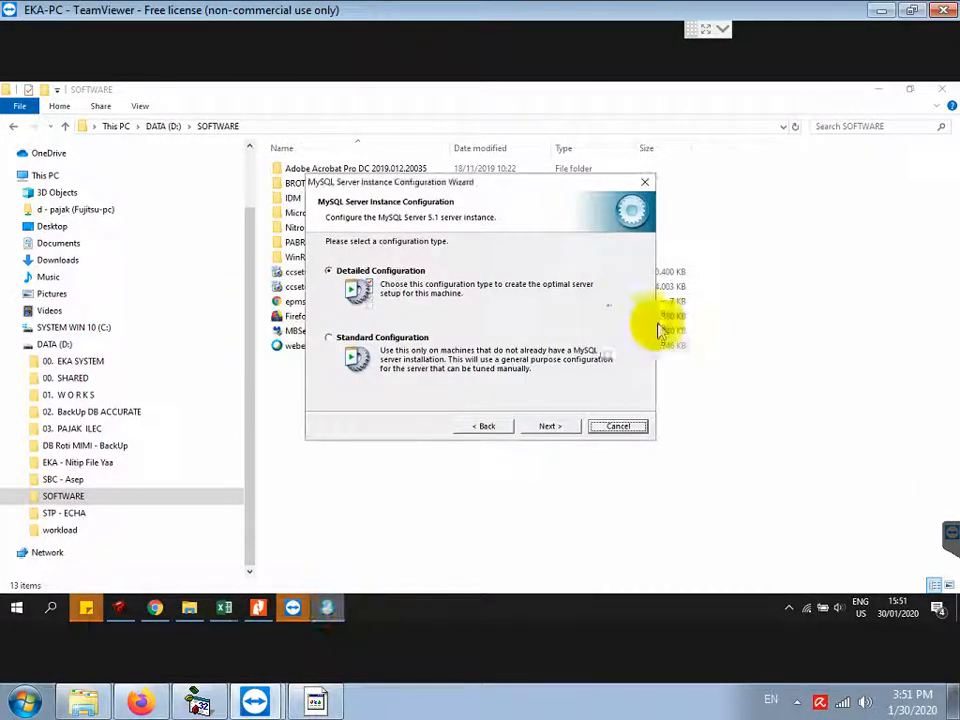
Step: Cancel the config wizard and search Apps & features for 'mysql'
click(620, 428)
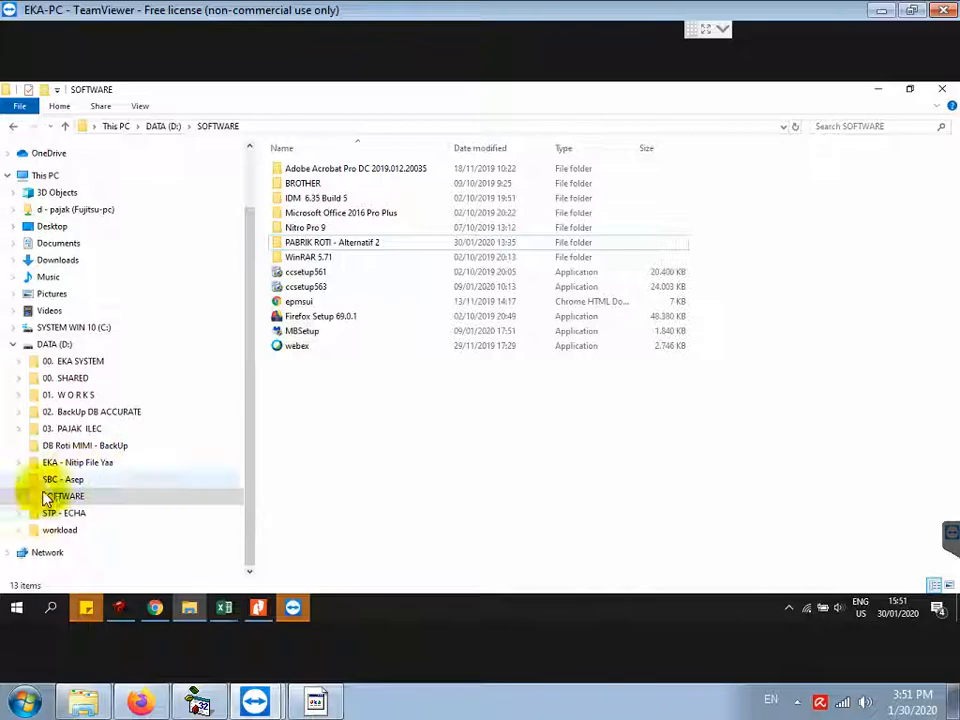
click(18, 609)
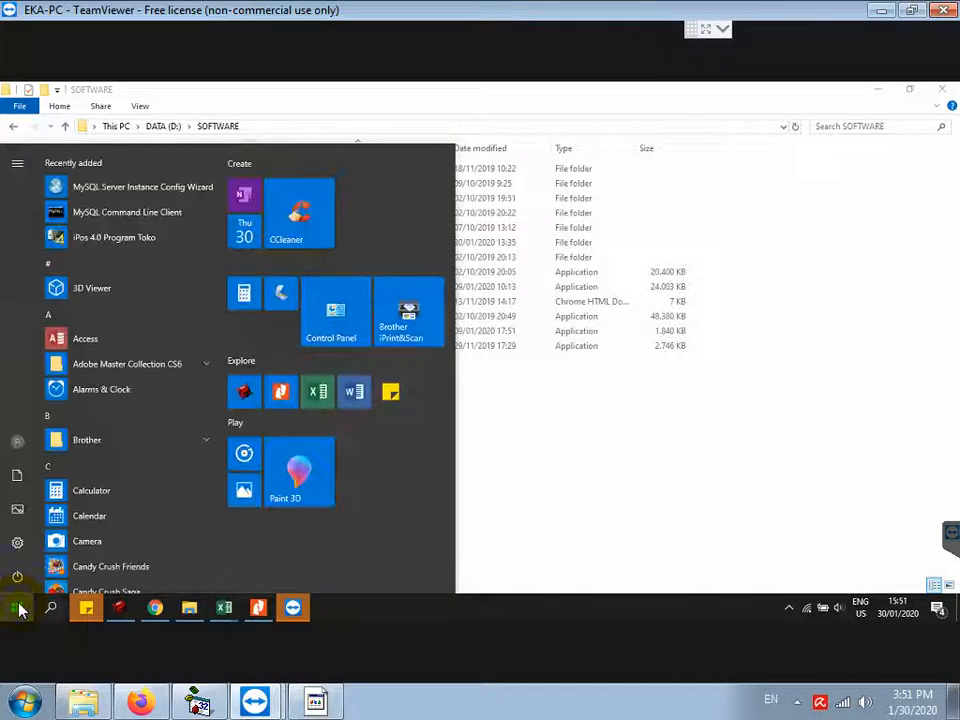
right_click(18, 609)
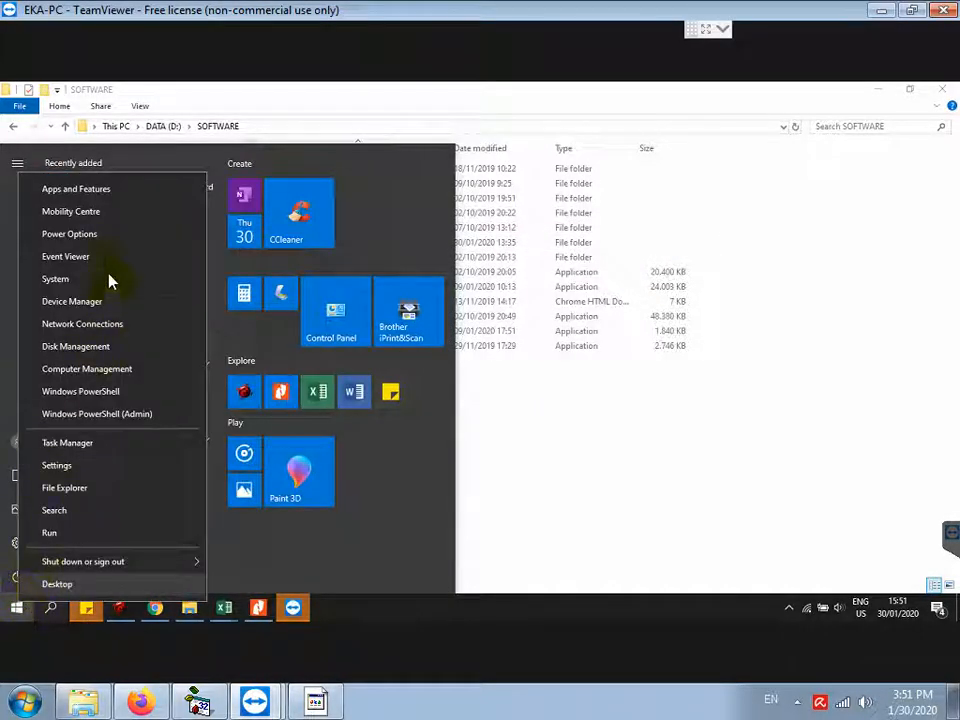
click(86, 192)
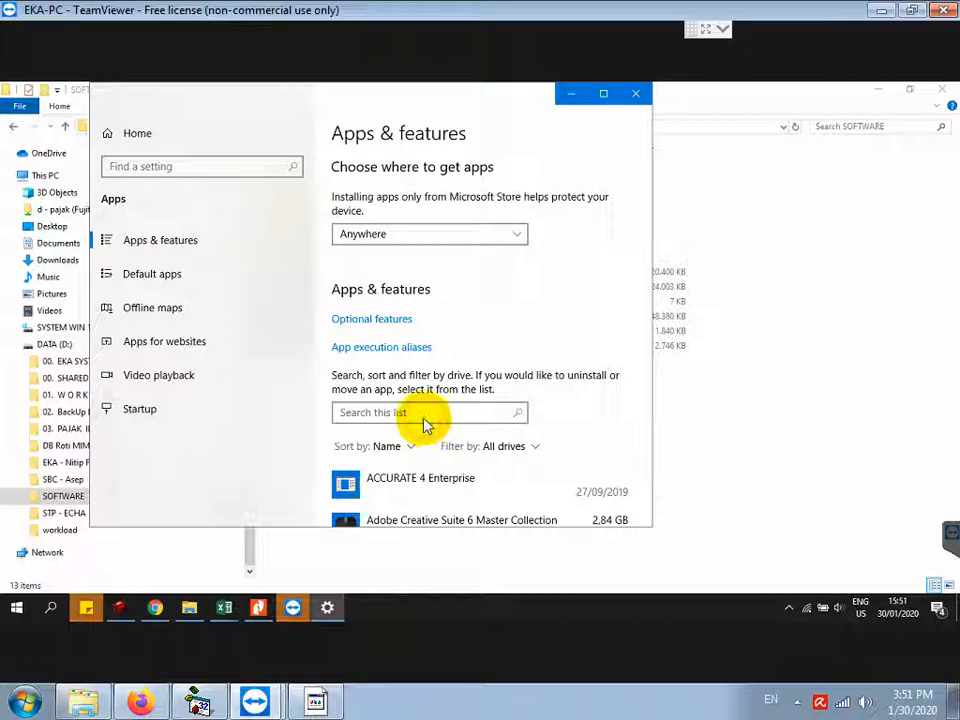
click(428, 414)
text(mysql)
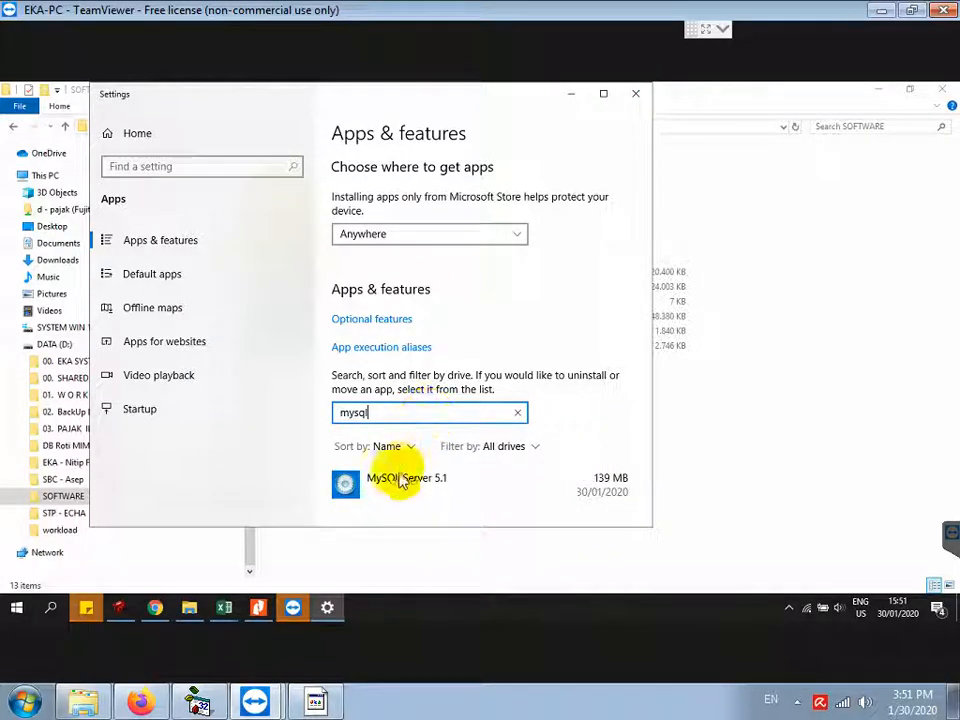
Step: Uninstall MySQL Server 5.1 and approve the permission prompt
click(408, 480)
scroll(589, 476, down, 2)
click(592, 350)
click(612, 317)
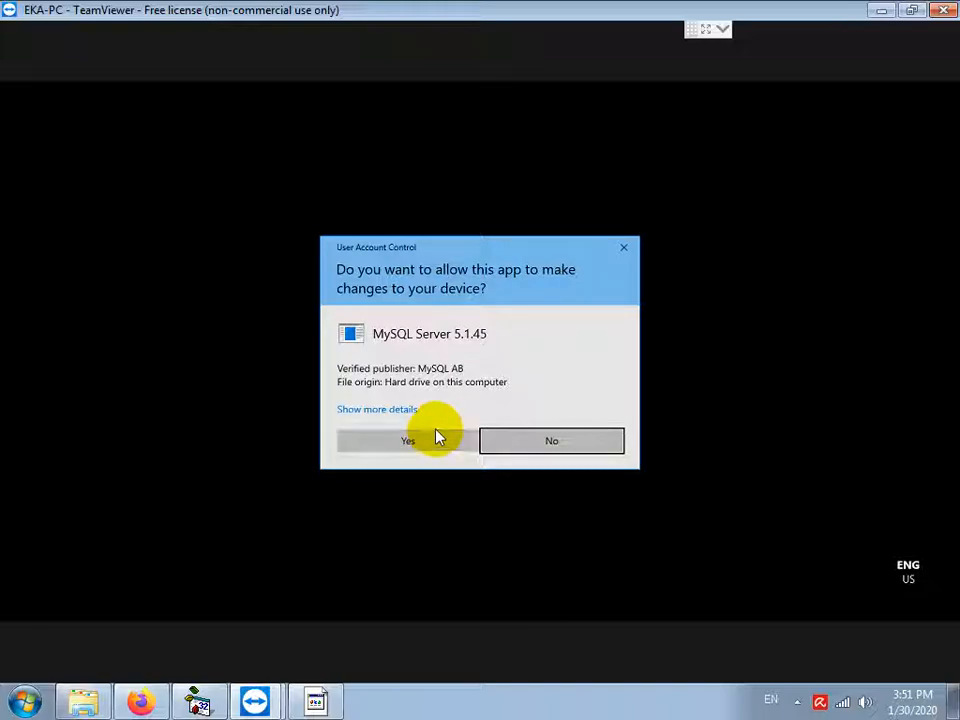
click(408, 442)
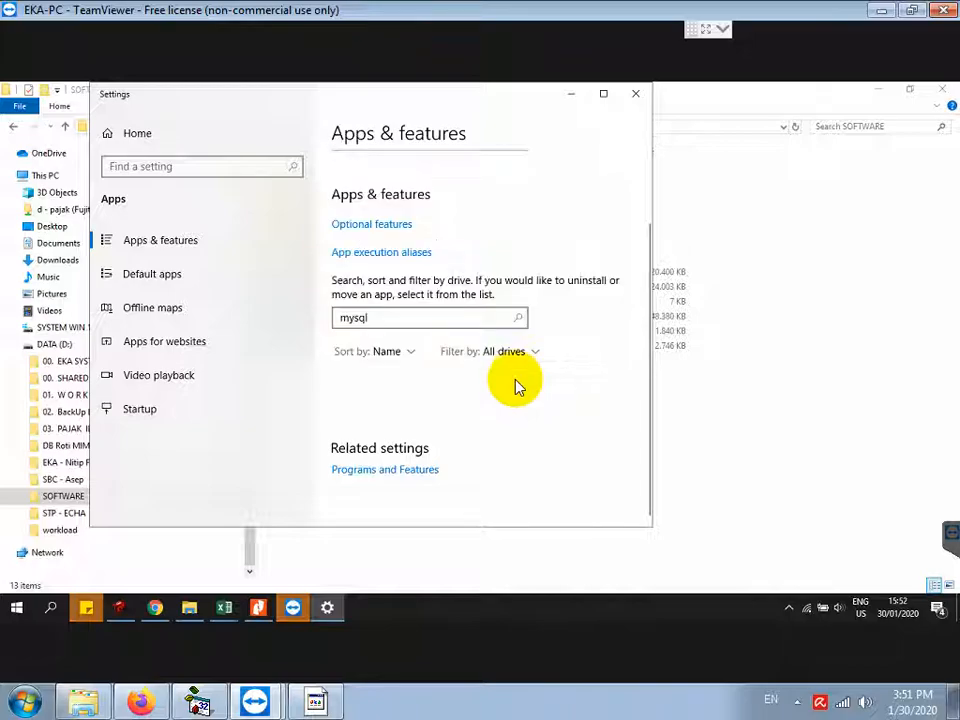
Step: Note 'SELANJUTNYA HAPUS FOLDER MYSQL DI C-PROGRAM DATA', 'BUKAN PROGRAM FILES', then open drive C: in Explorer
click(315, 703)
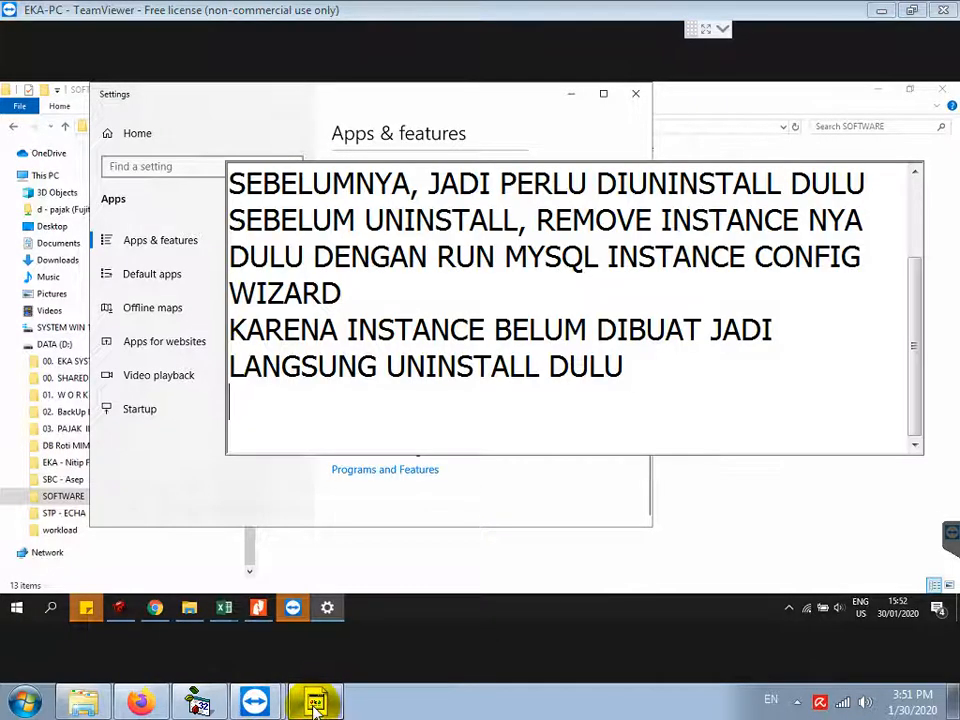
key(Return)
key(Return)
text(SELANJUTNYA H)
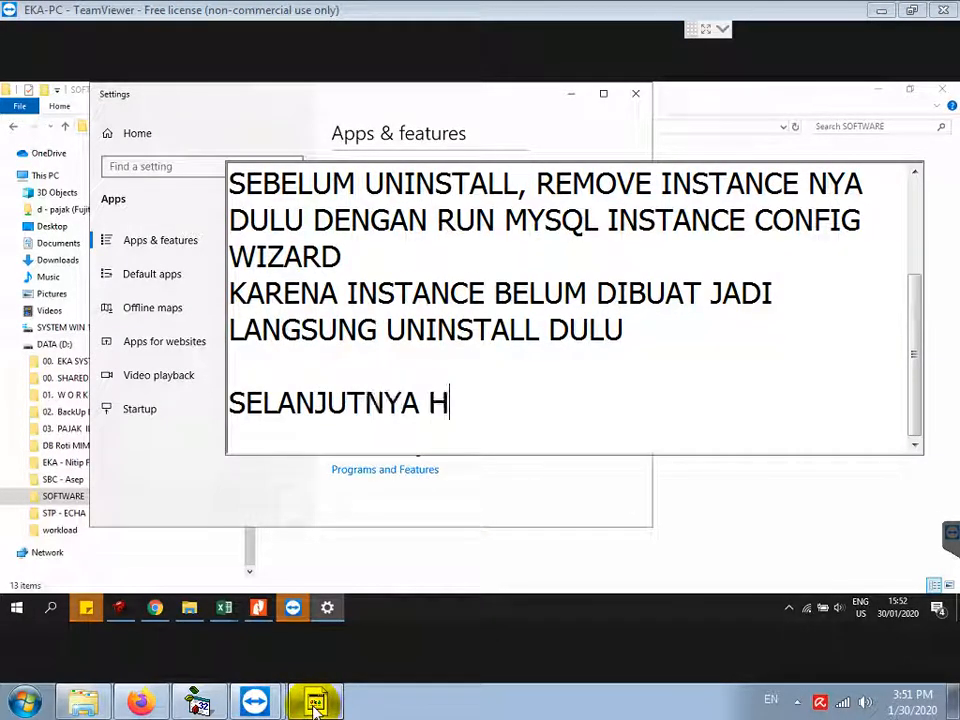
text(APUS FOLDER )
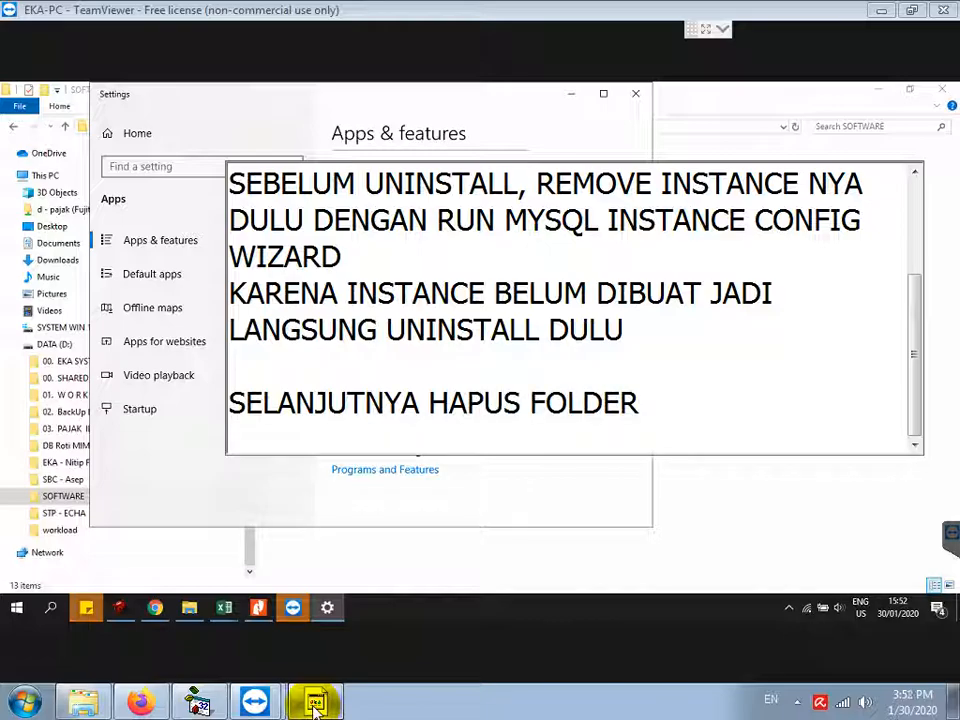
text(MYSQL DI C-PROGRAM DATA)
key(Return)
text(BUKAN PROGR)
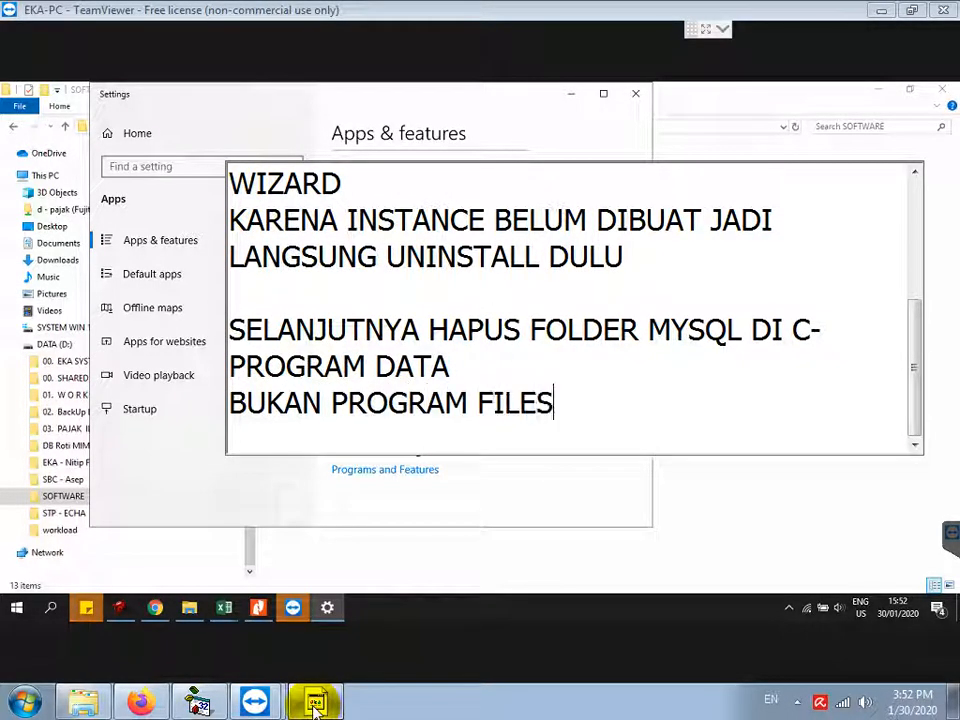
text(AM FILES)
key(Return)
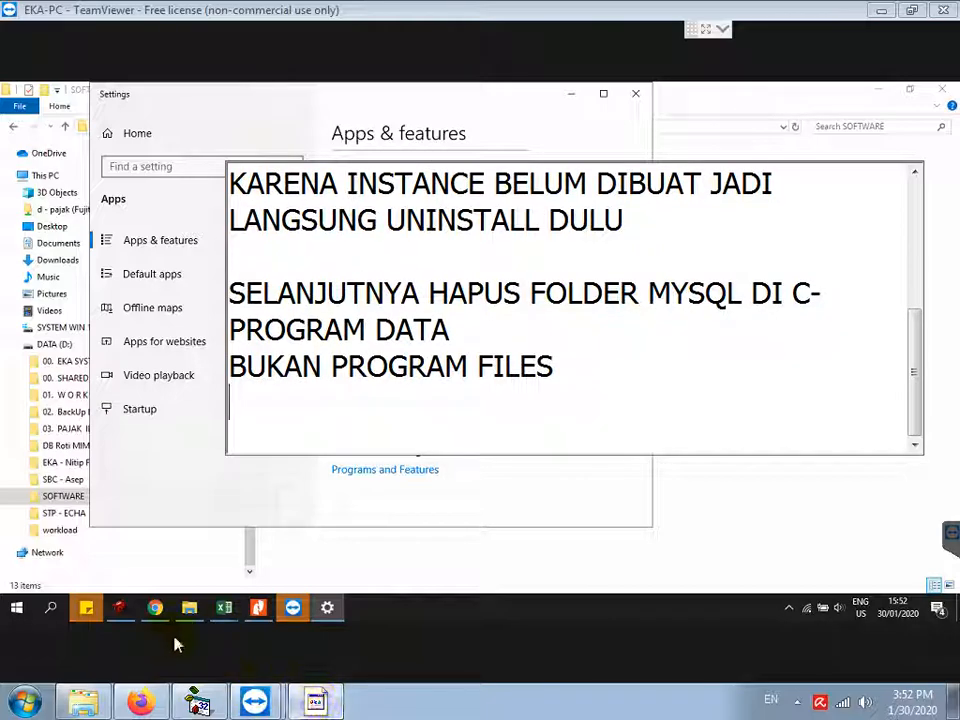
click(187, 608)
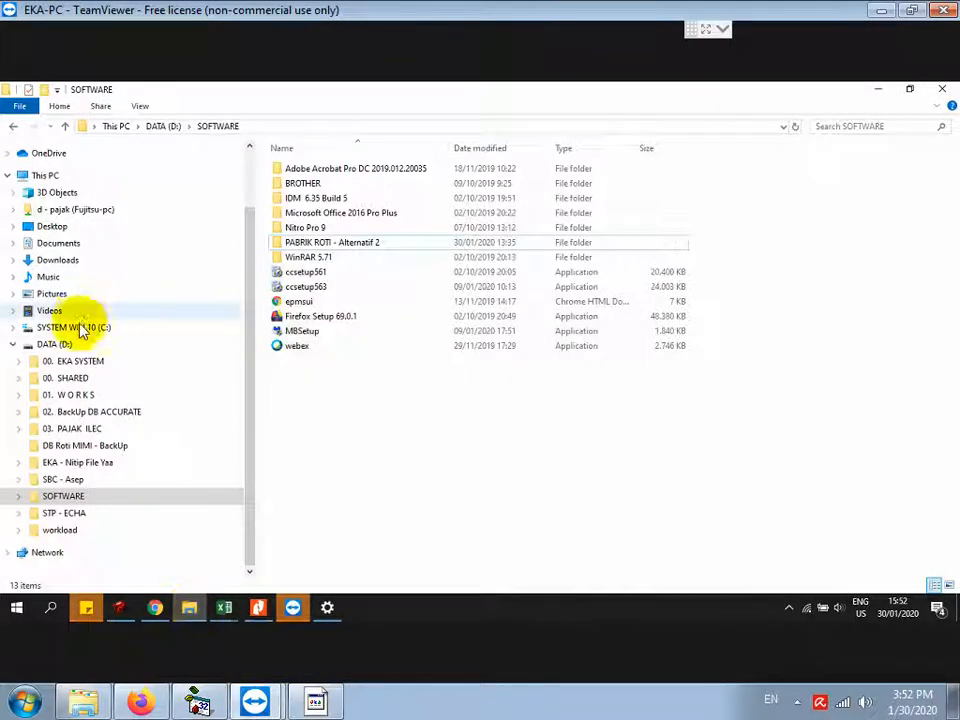
click(76, 329)
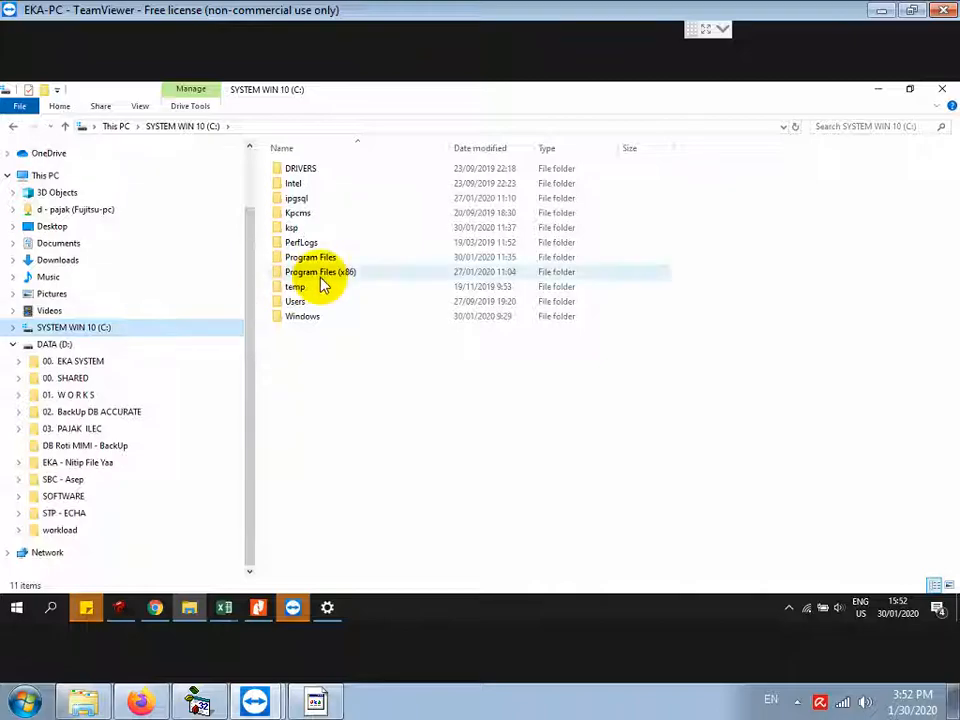
Step: Turn on Show hidden files, folders and drives in Folder Options
click(140, 106)
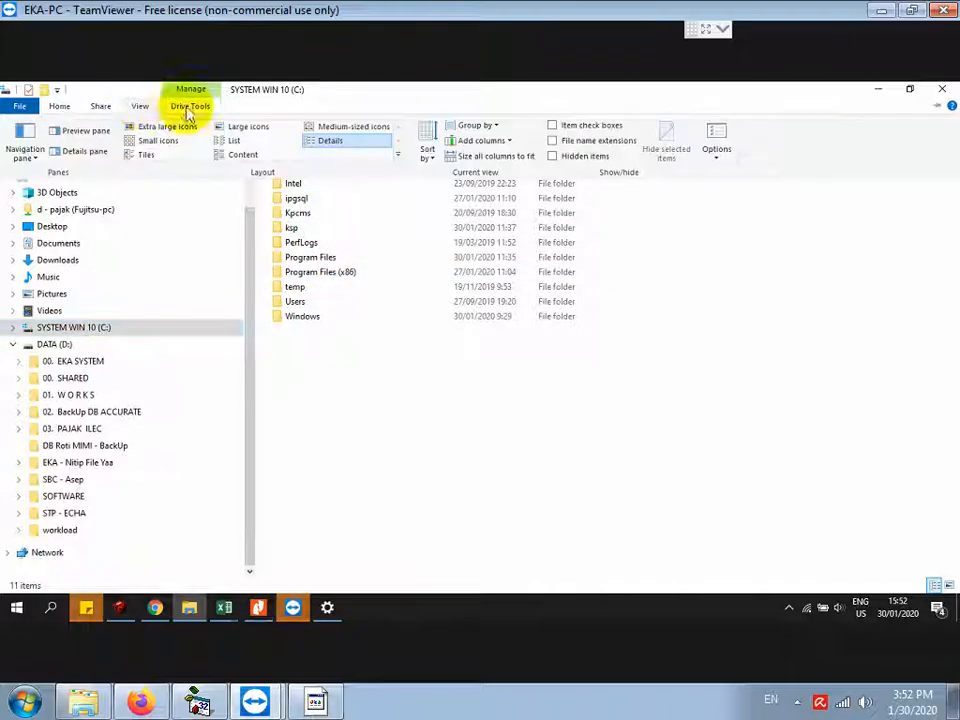
click(725, 163)
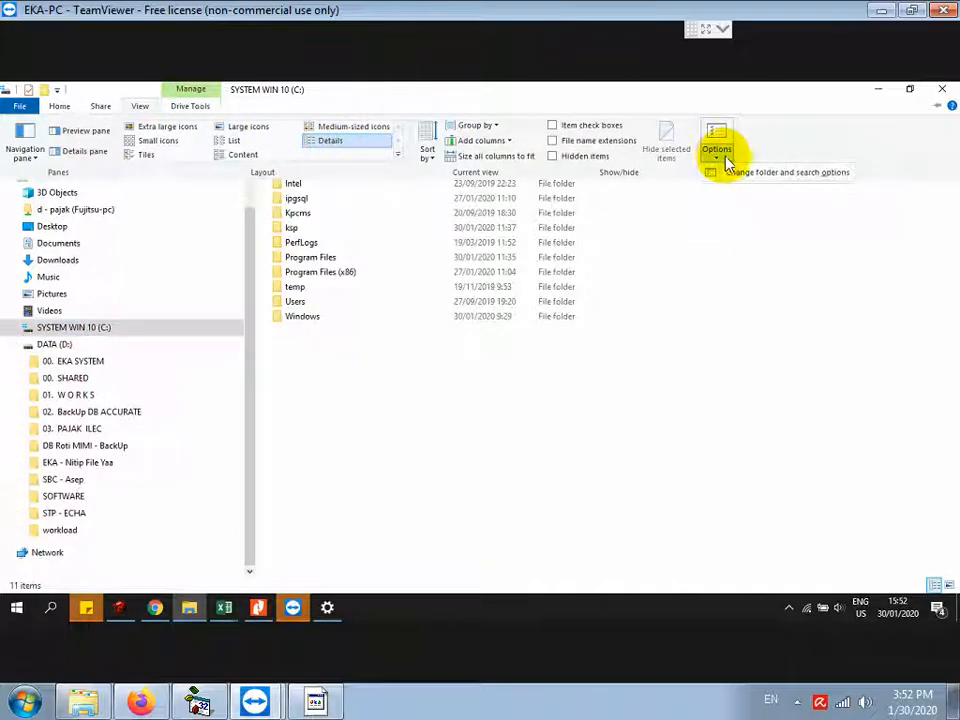
click(739, 177)
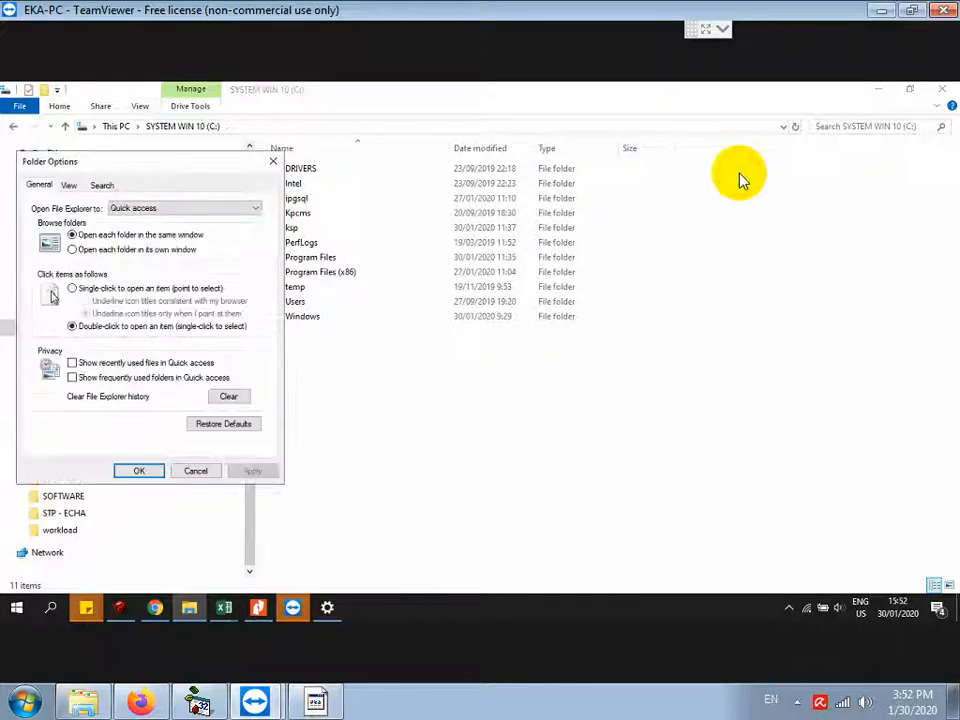
click(70, 186)
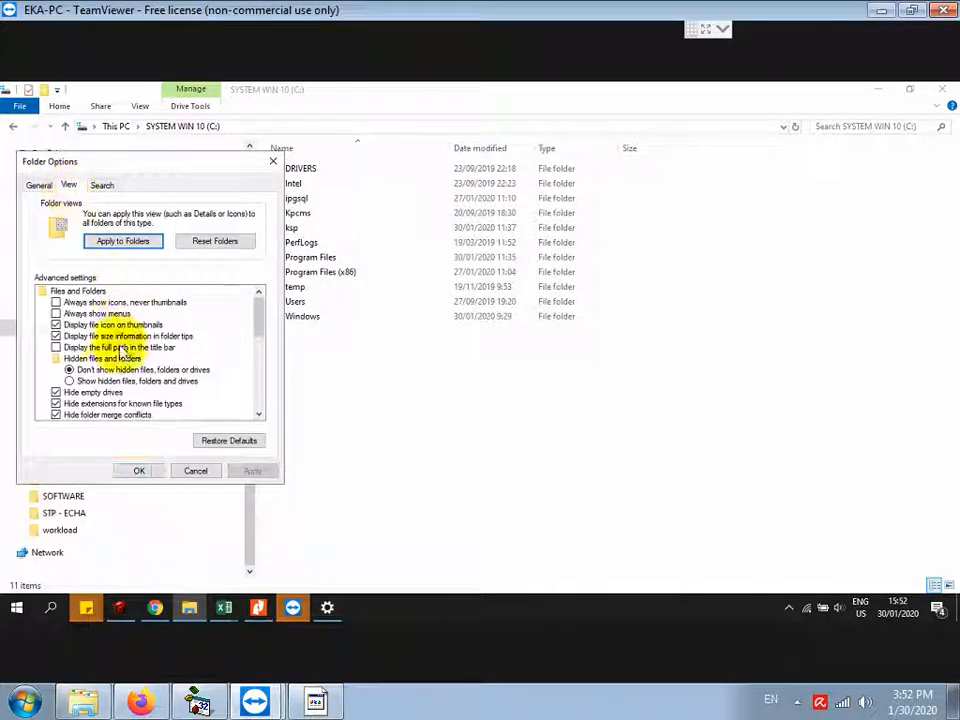
click(69, 381)
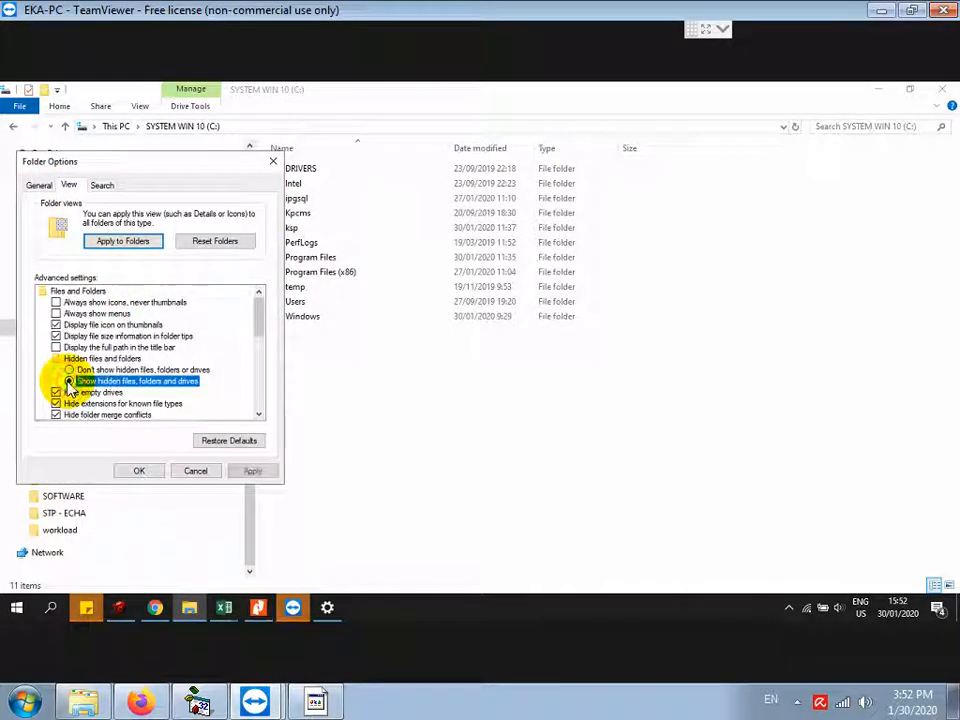
click(148, 475)
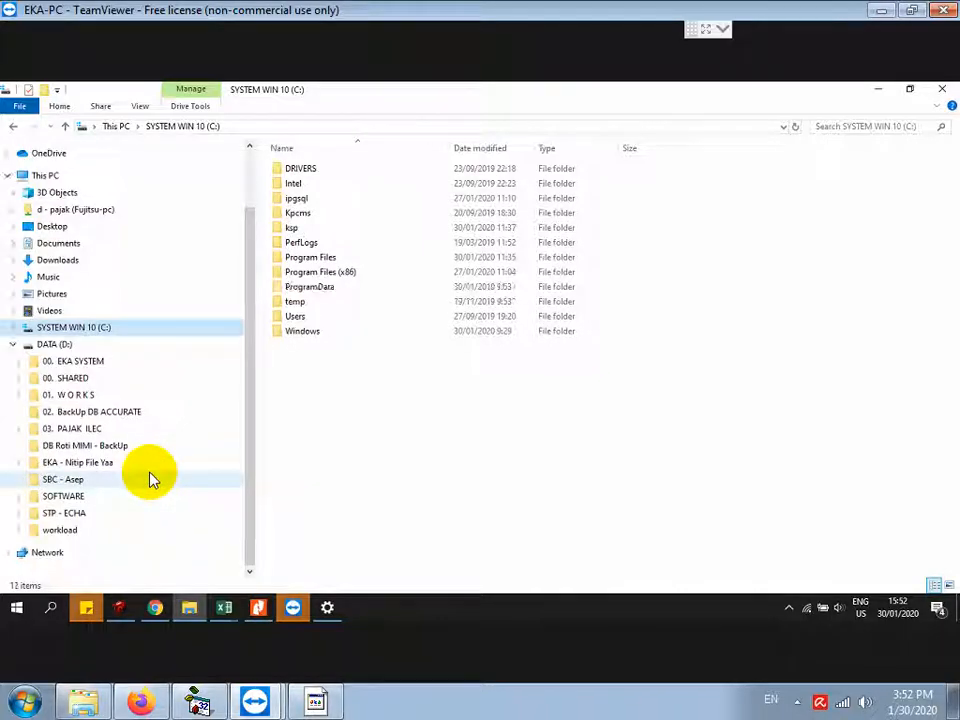
Step: Delete the MySQL folder from C:\ProgramData
double_click(312, 287)
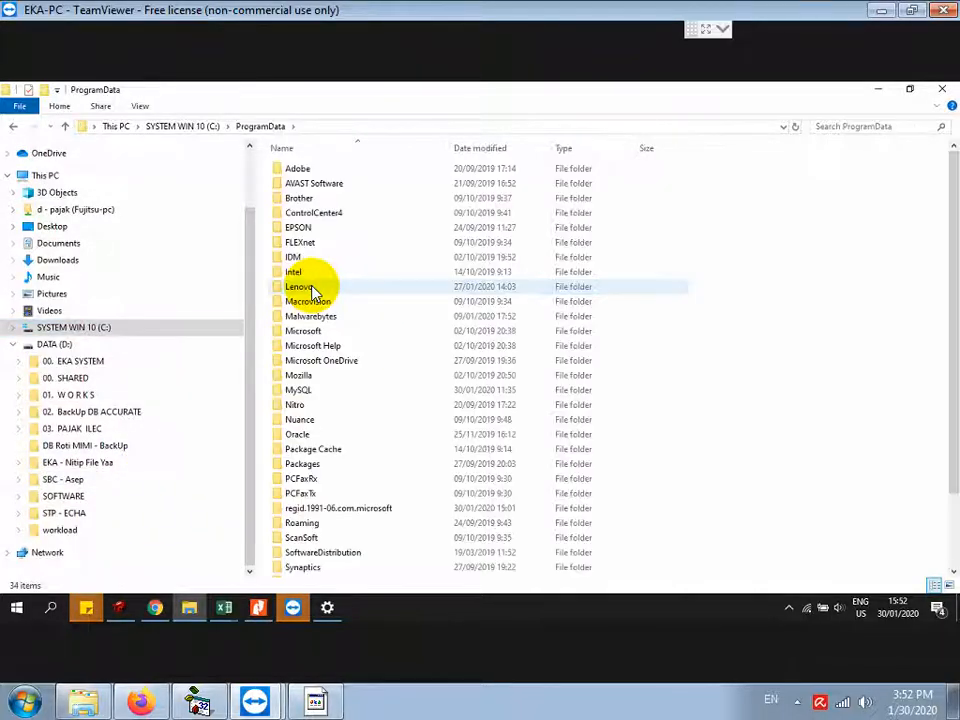
click(300, 391)
right_click(300, 392)
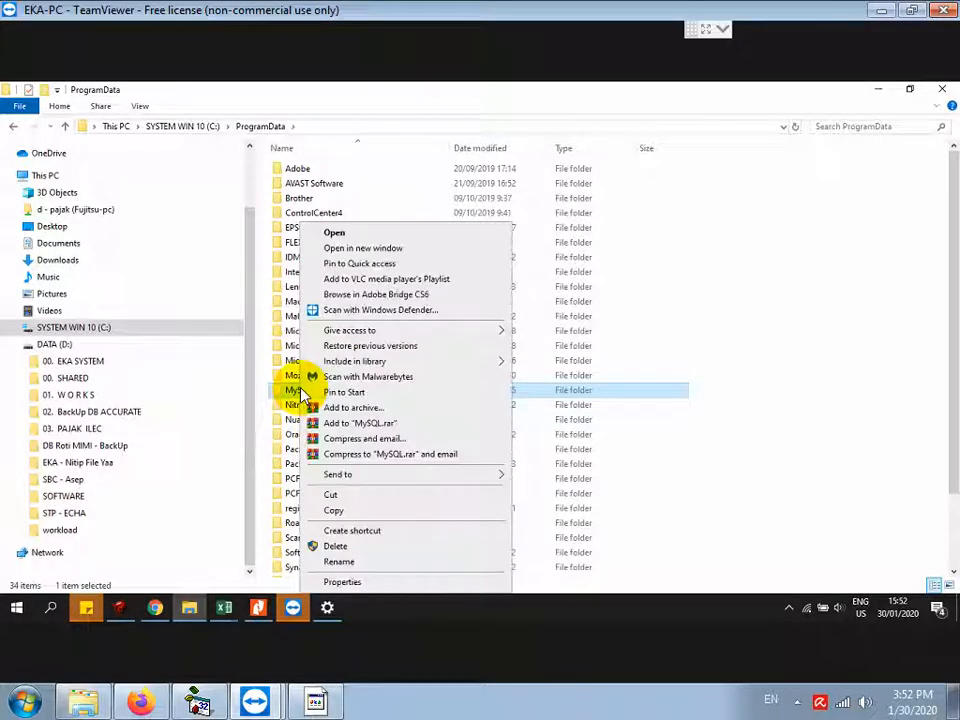
click(378, 546)
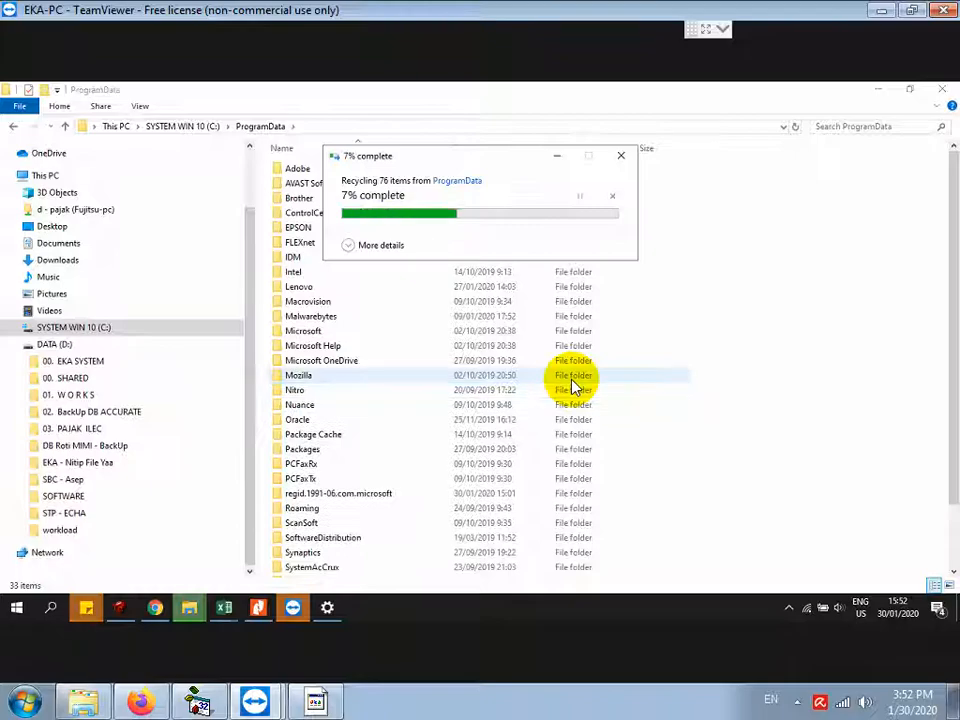
Step: Go back to the SOFTWARE folder and open PABRIK ROTI - Alternatif 2
click(14, 127)
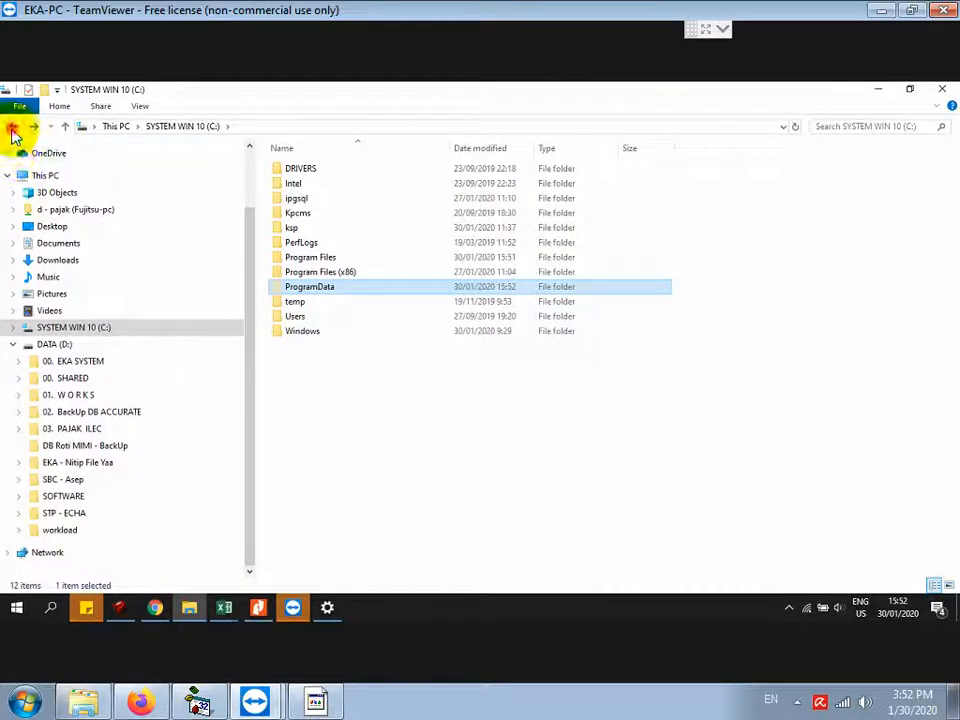
click(14, 127)
double_click(321, 243)
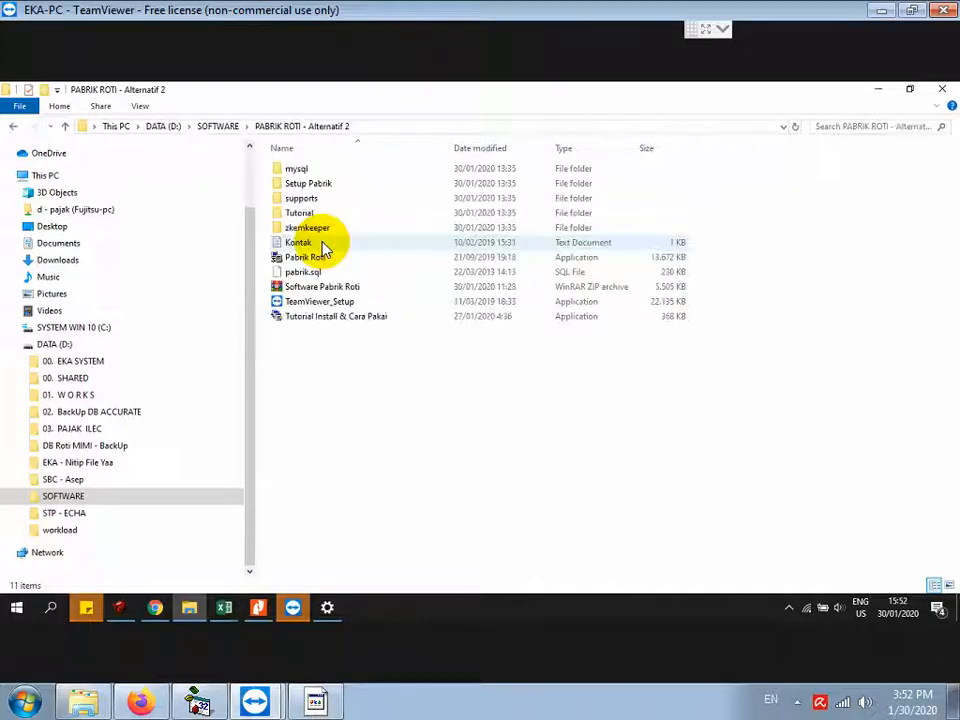
Step: Open the System About page and check that the system type is 64-bit
click(14, 615)
right_click(14, 615)
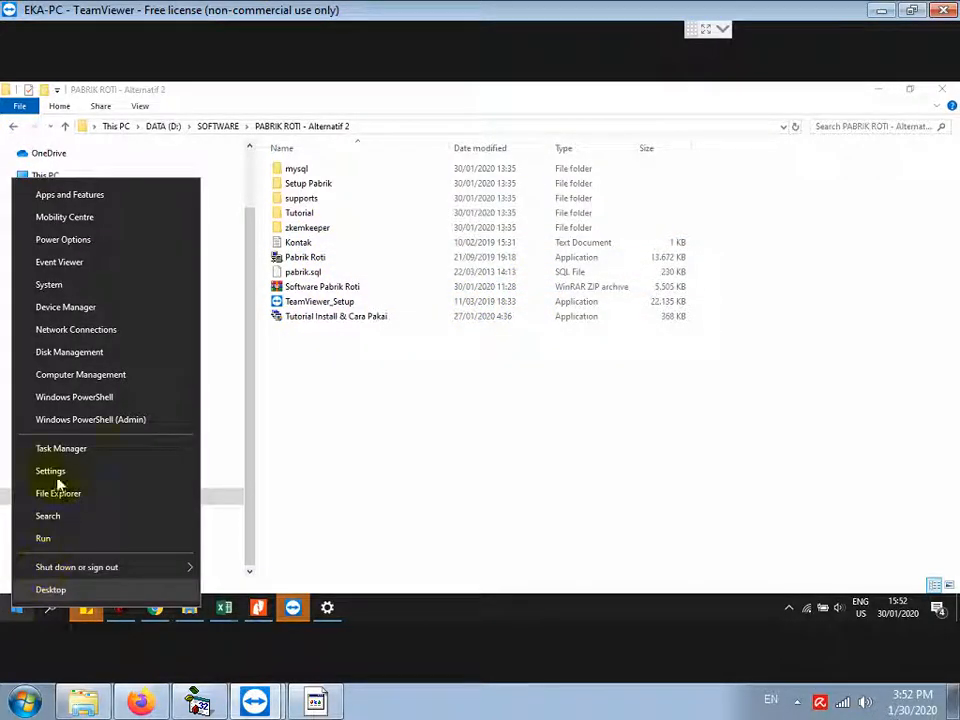
click(52, 286)
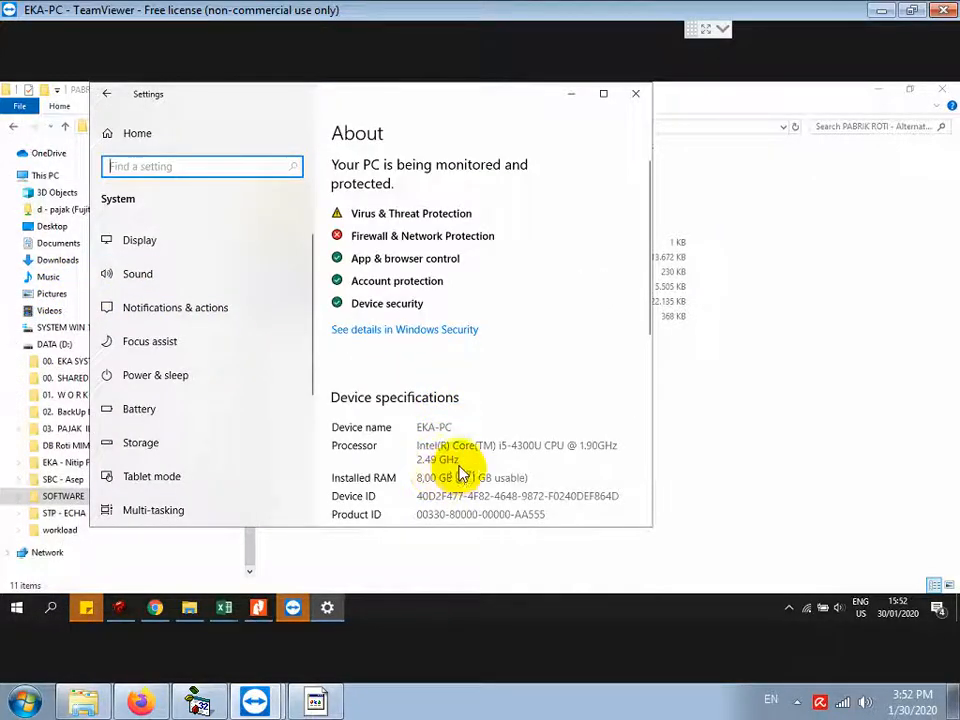
scroll(435, 462, down, 3)
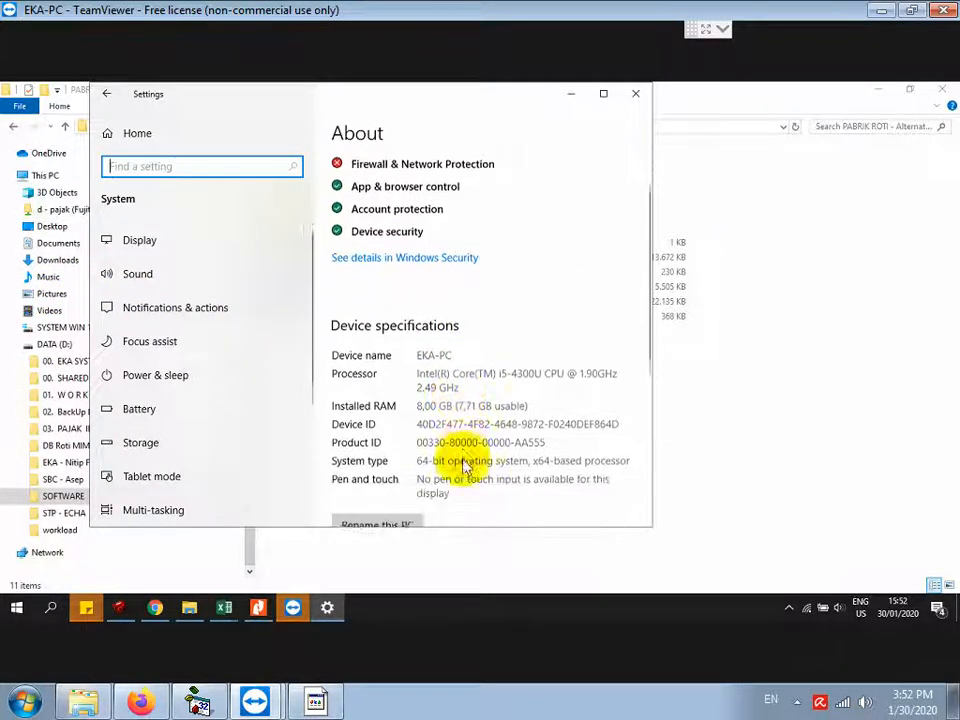
Step: Add the note 'KARENA WINDOWS 10 64 BIT, MAKA INSTALLNYA MYSQL SERVER 64BIT JUGA'
click(315, 702)
key(Return)
text(KA)
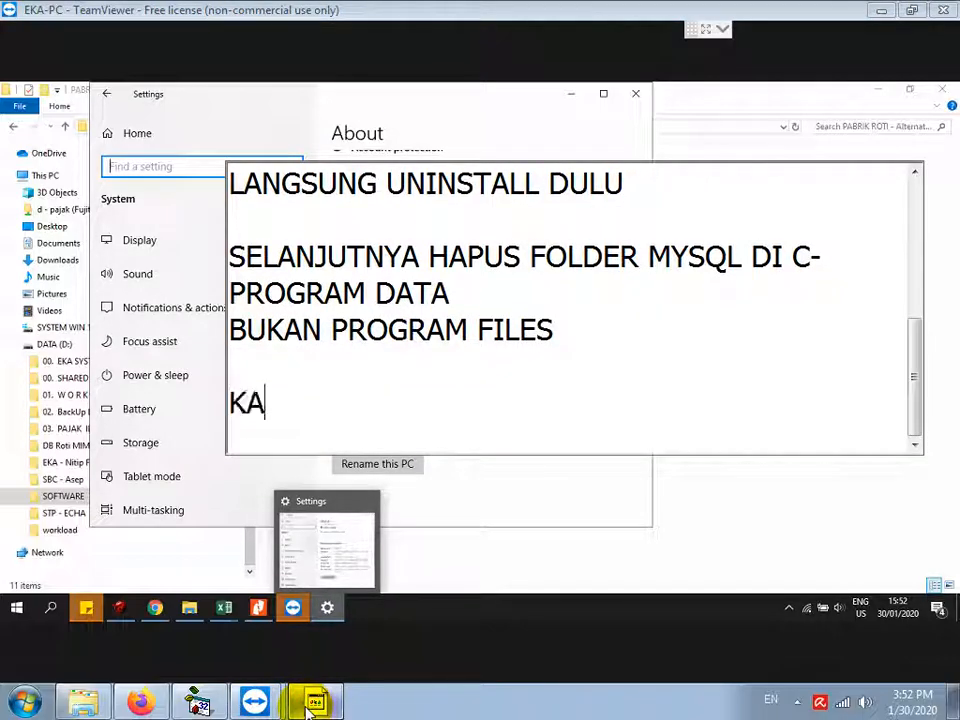
text(RENA WINDOWS)
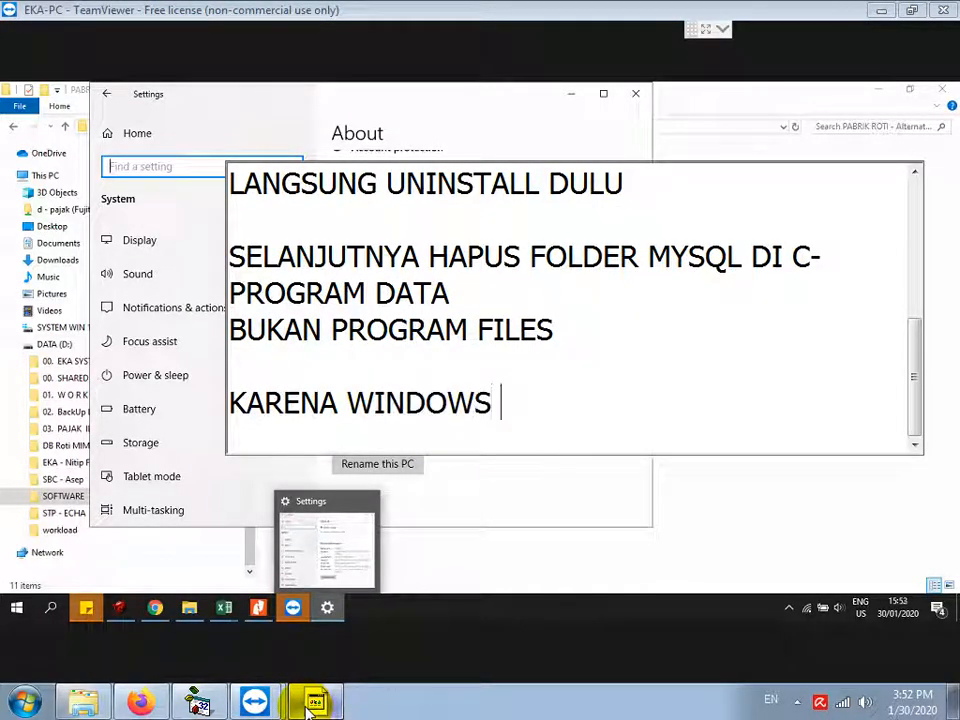
text( 10 64 BIT, M)
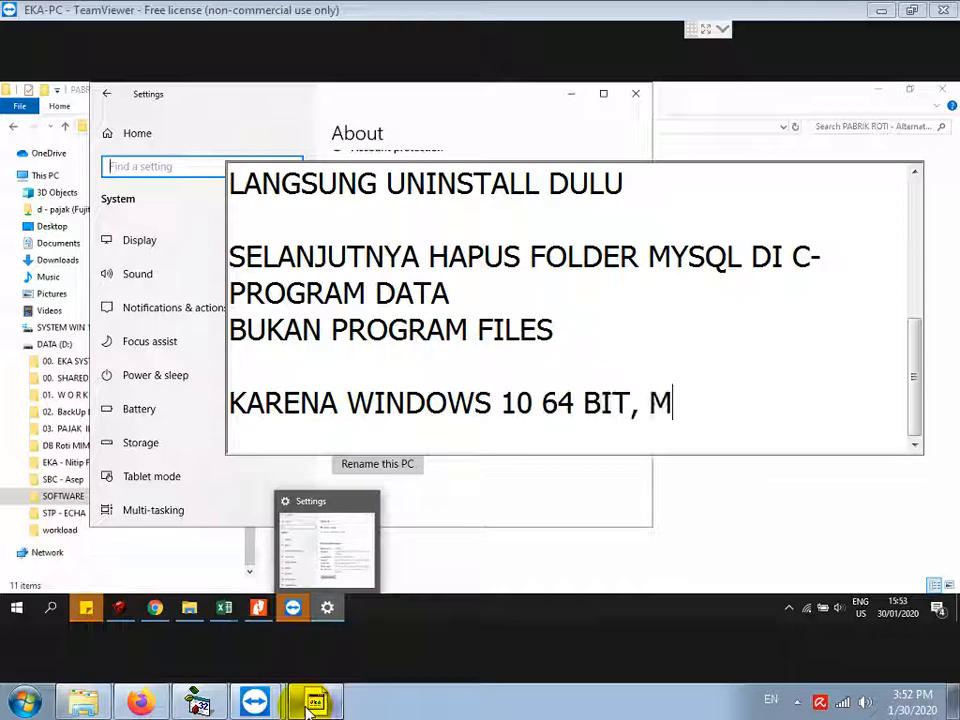
text(AKA INSTALLNYA MYSQL SERVER)
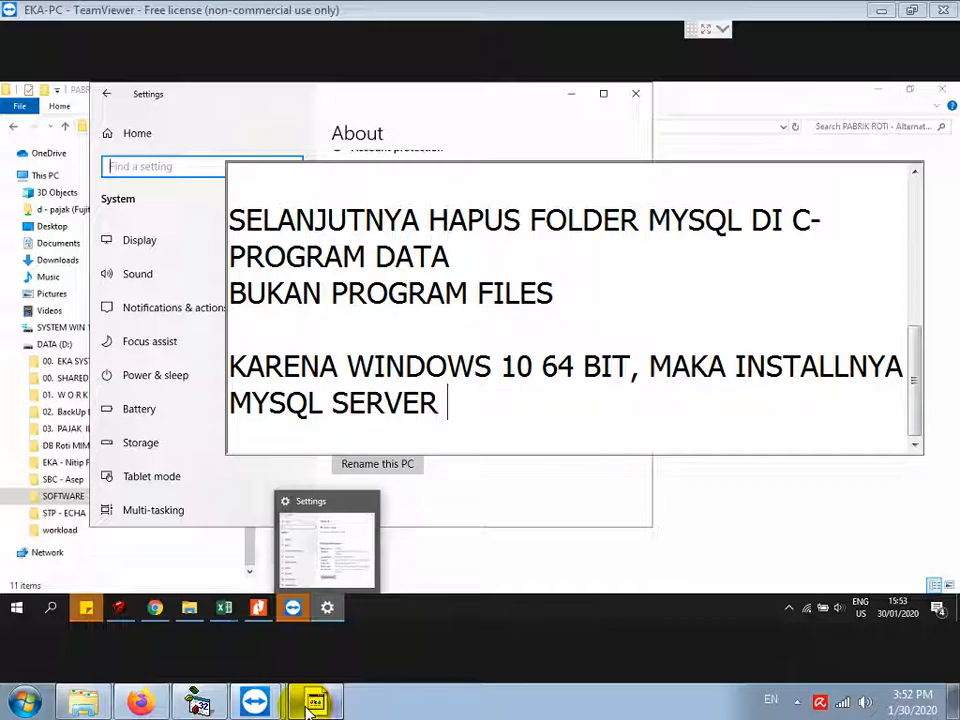
text(GA)
key(Return)
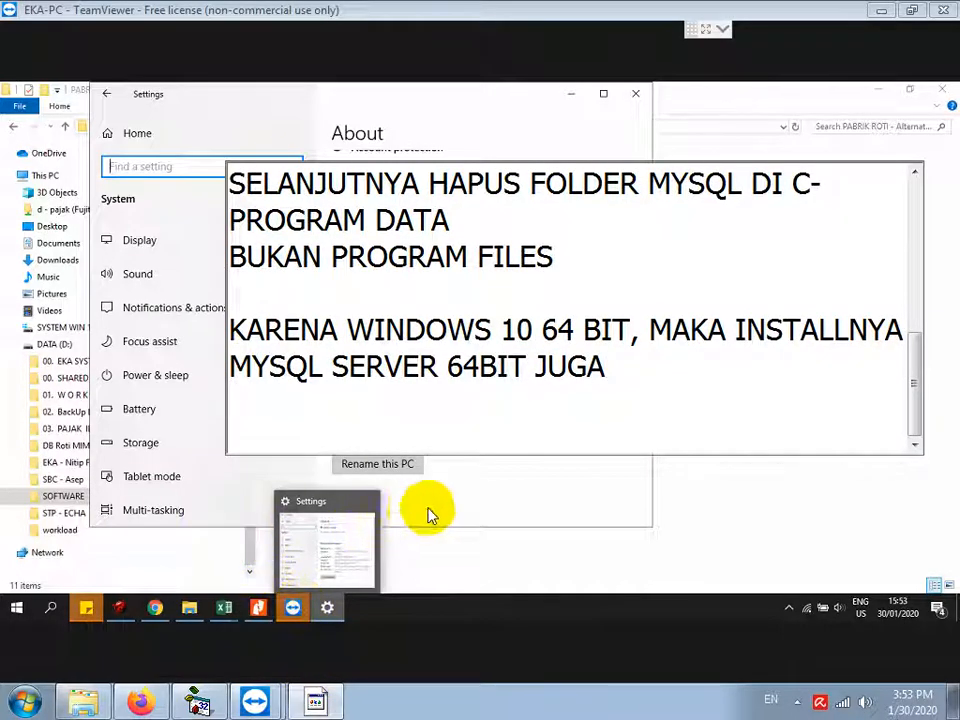
Step: Run the 64-bit MySQL Server installer from the mysql installers folder
click(468, 547)
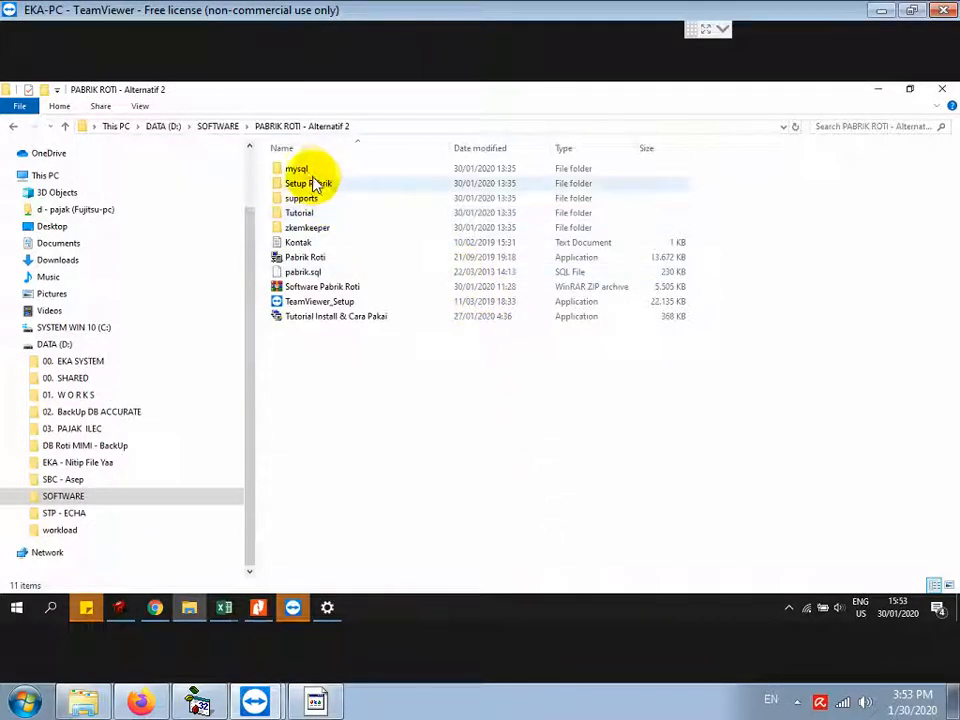
double_click(308, 172)
click(326, 187)
double_click(326, 187)
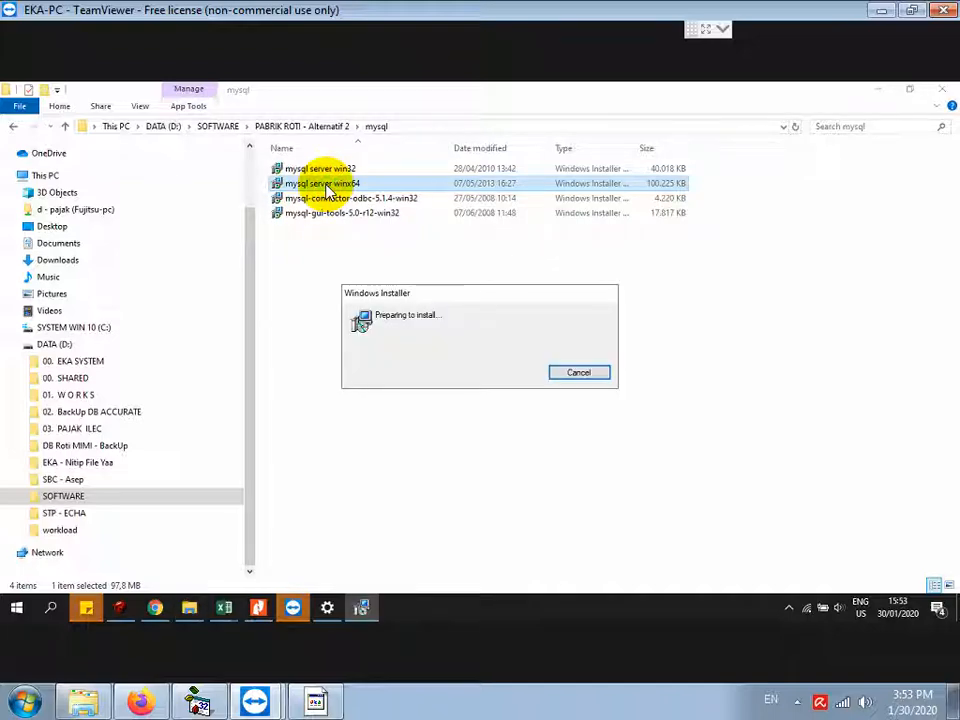
Step: Install MySQL Server 5.1 with the Typical setup and registration unchecked, then finish
click(548, 456)
click(548, 457)
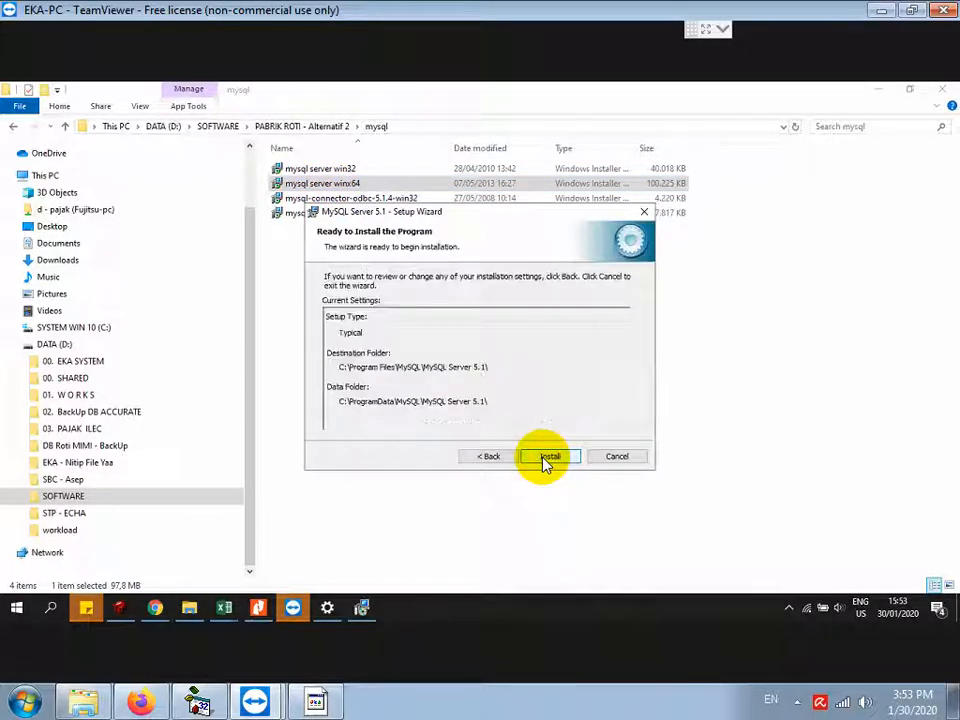
click(548, 457)
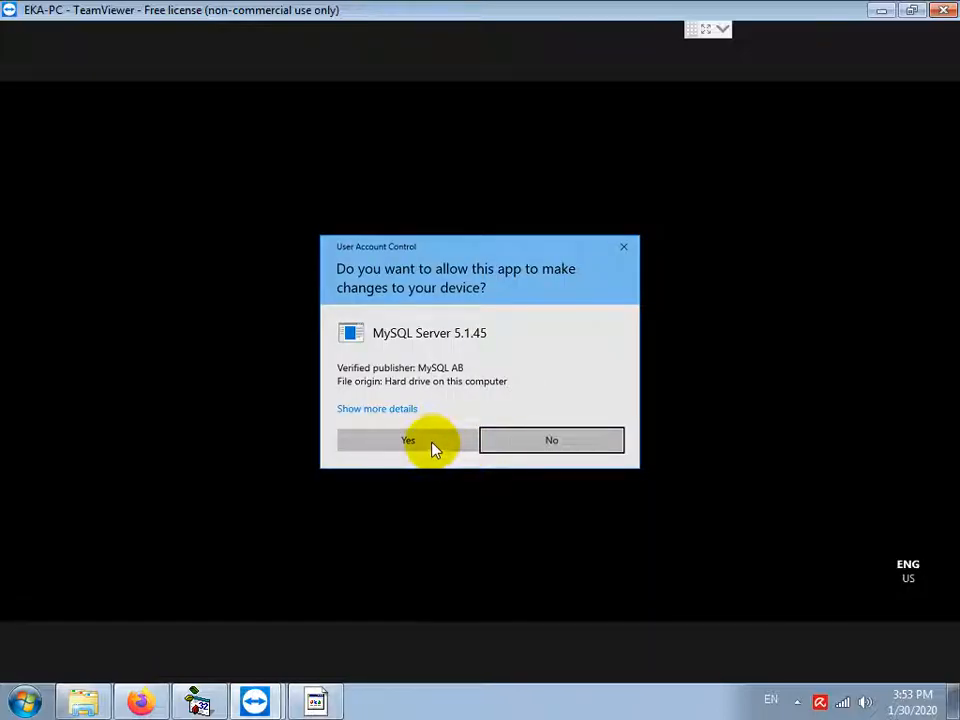
click(433, 448)
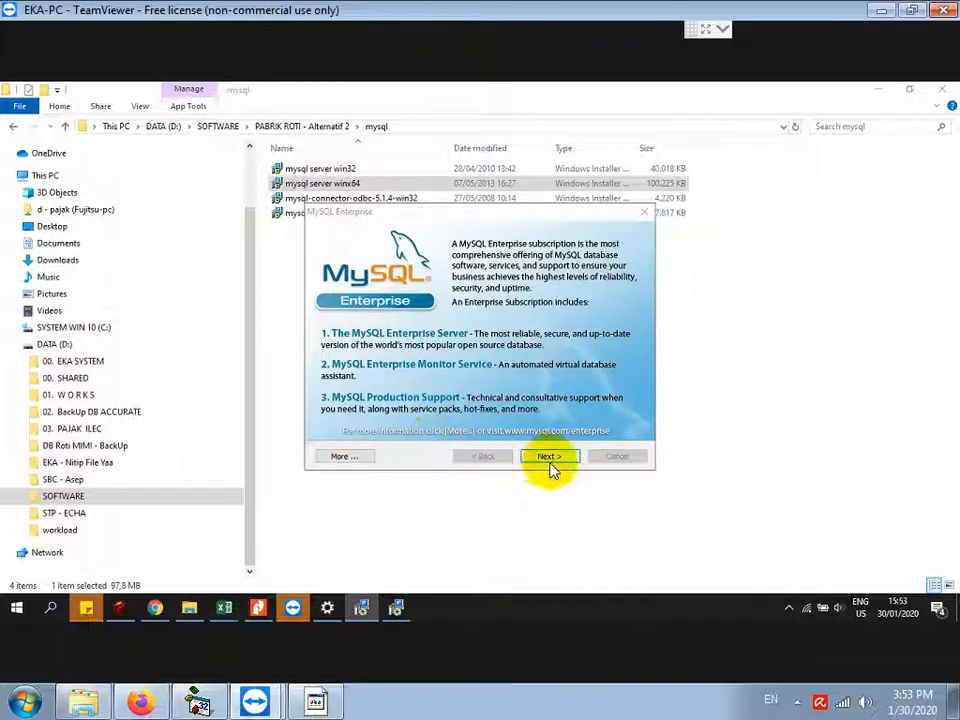
click(549, 457)
click(552, 462)
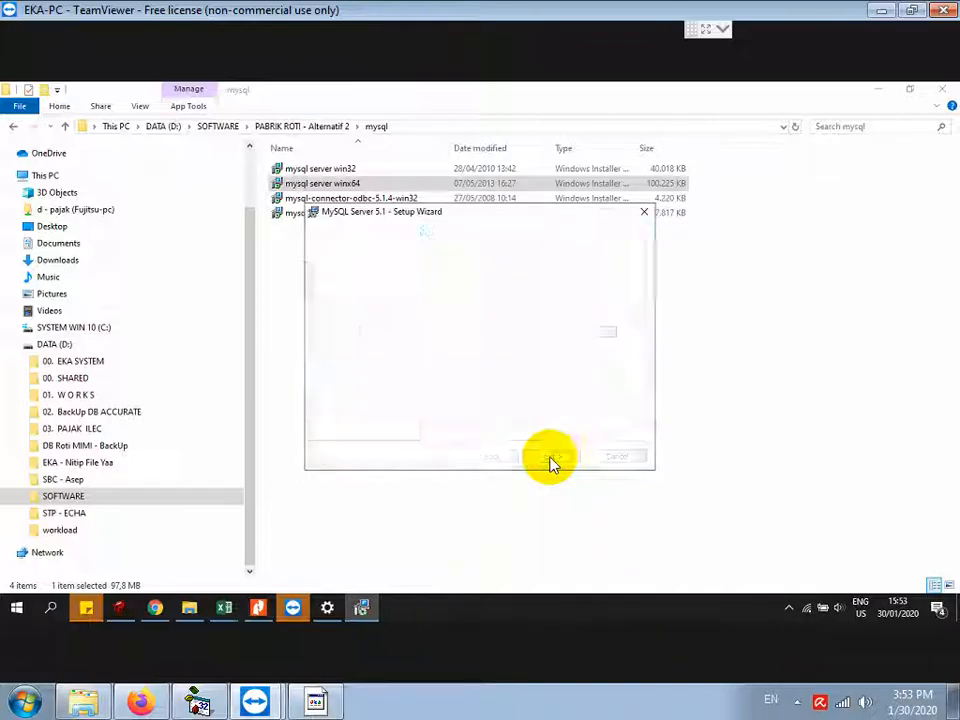
click(437, 367)
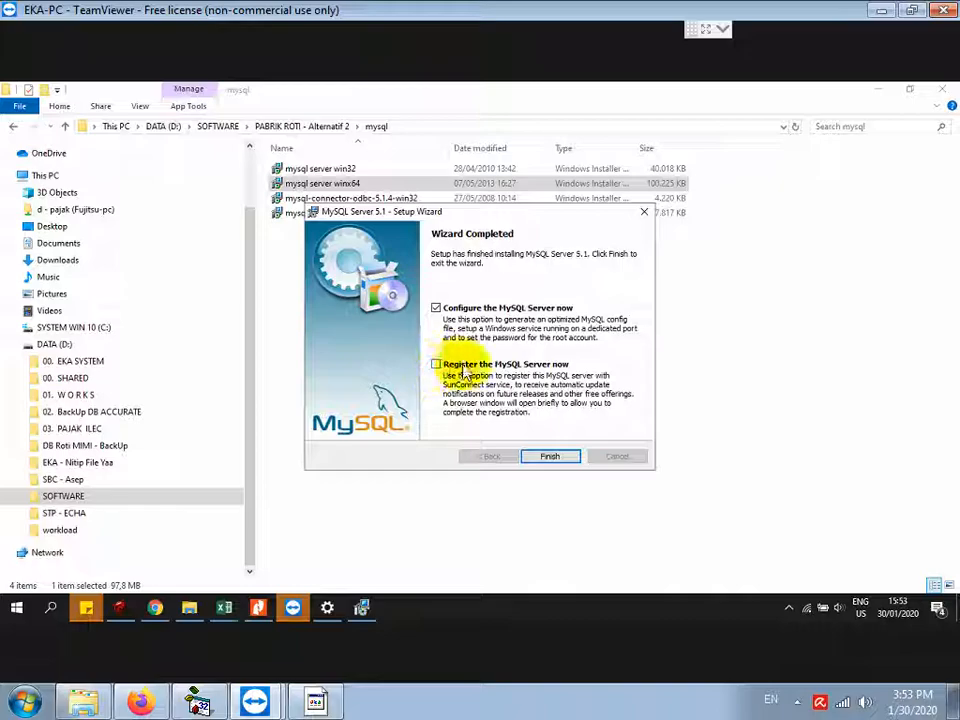
click(549, 456)
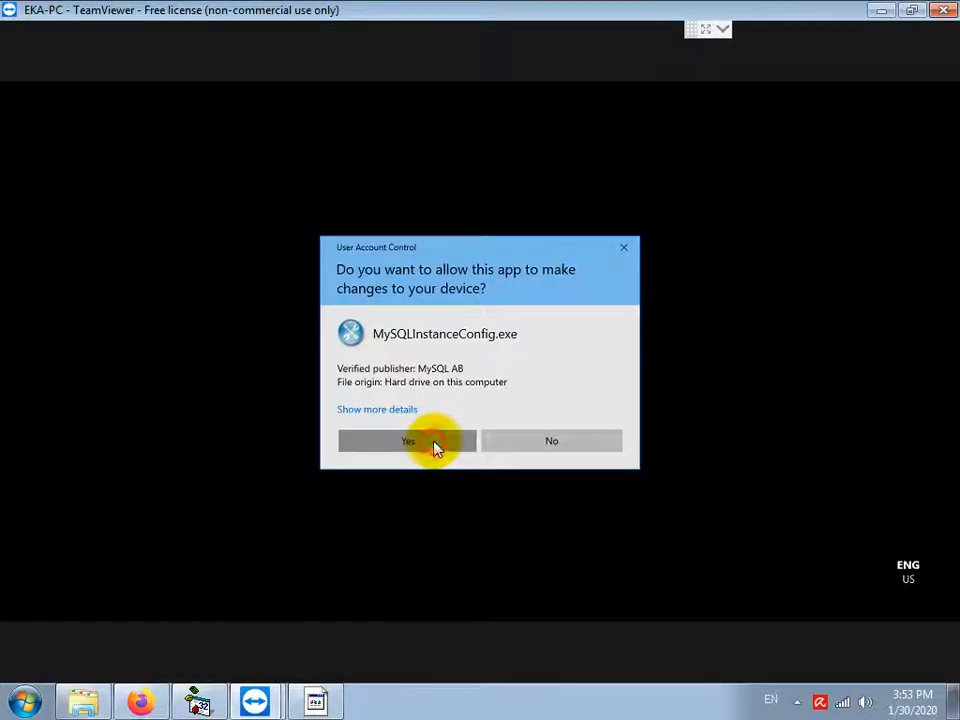
Step: Approve the configuration tool and choose Detailed Configuration with the Developer Machine server type
click(437, 445)
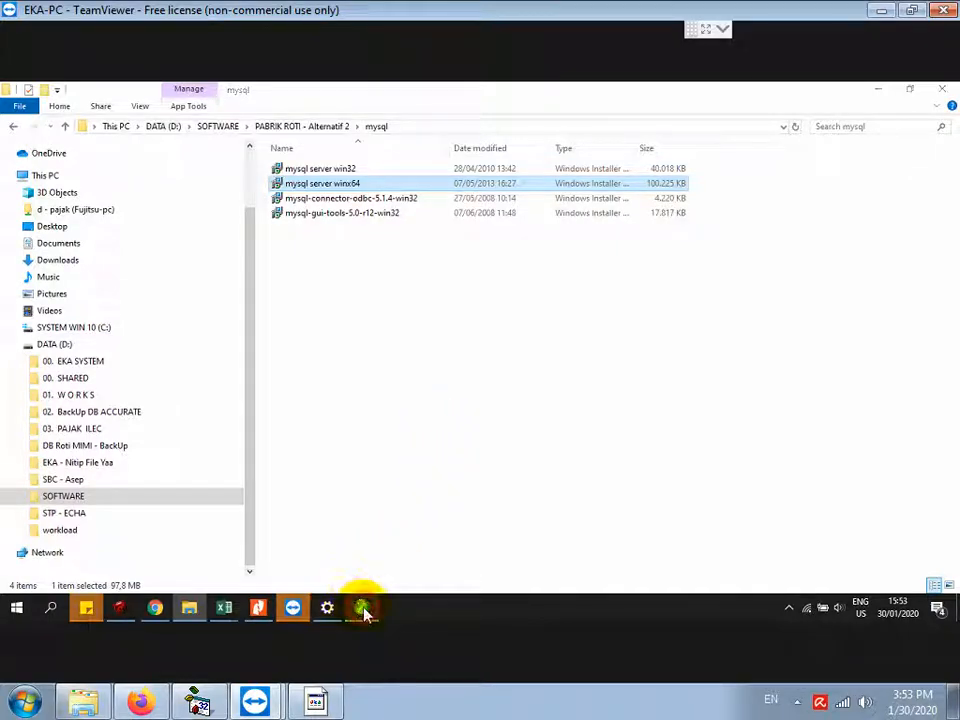
click(362, 607)
drag(443, 300, 518, 114)
click(541, 352)
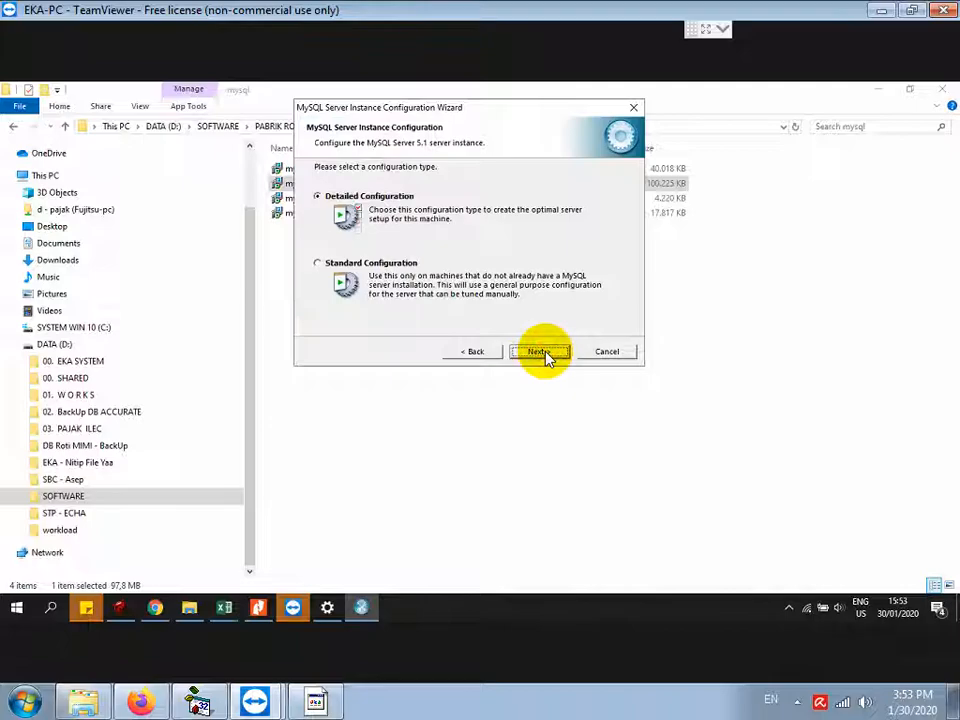
click(541, 352)
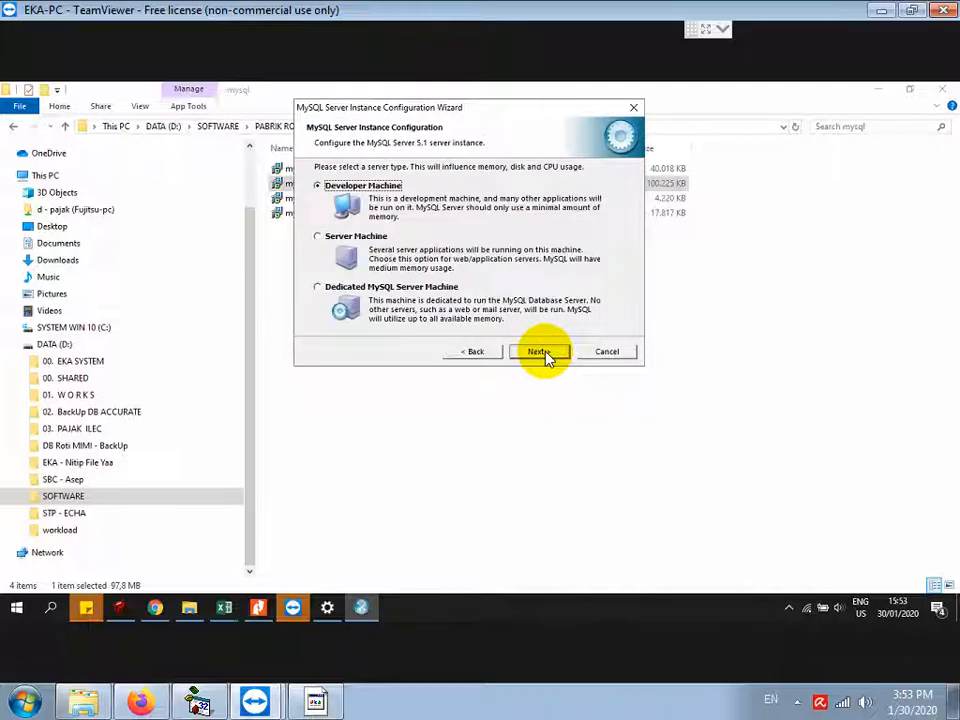
click(541, 352)
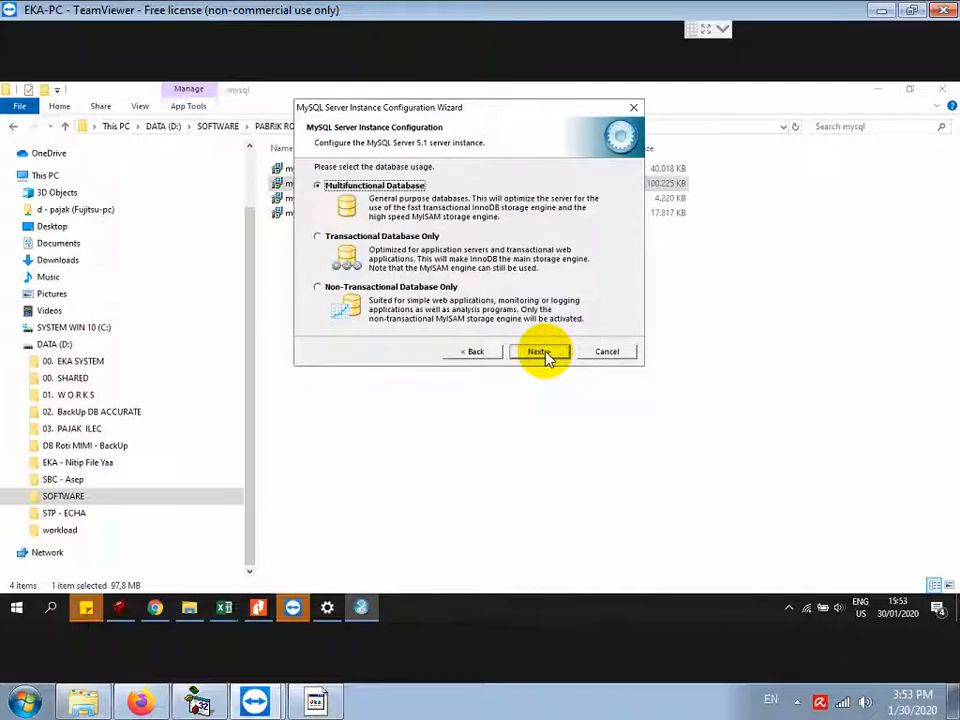
Step: Keep Multifunctional Database, default InnoDB path, DSS/OLTP, and enable the port 3306 firewall exception
click(545, 356)
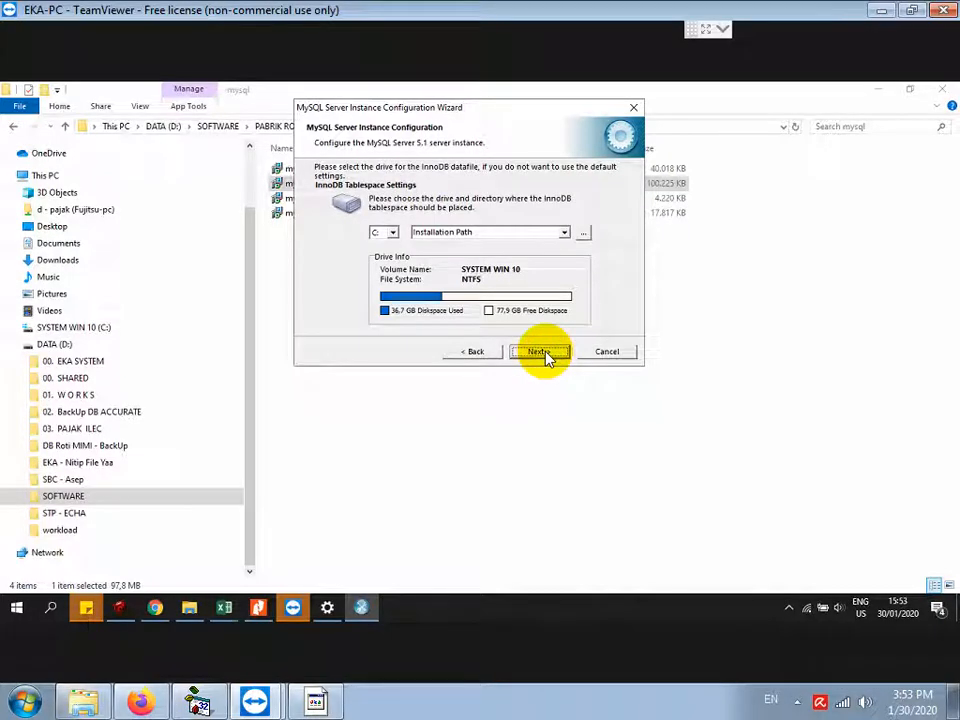
click(541, 352)
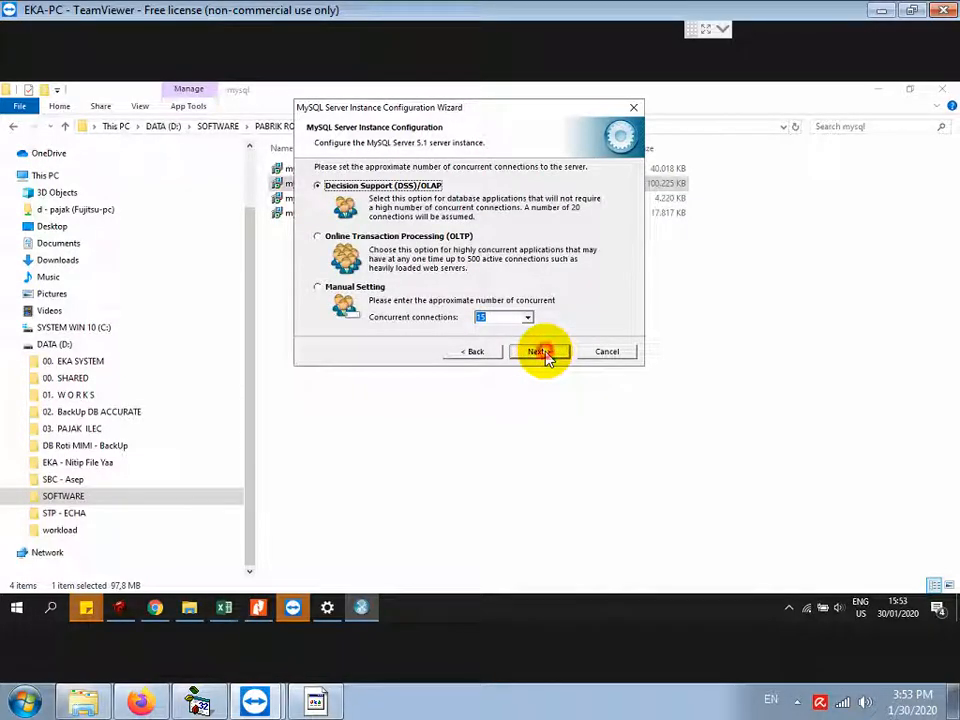
click(541, 352)
click(485, 234)
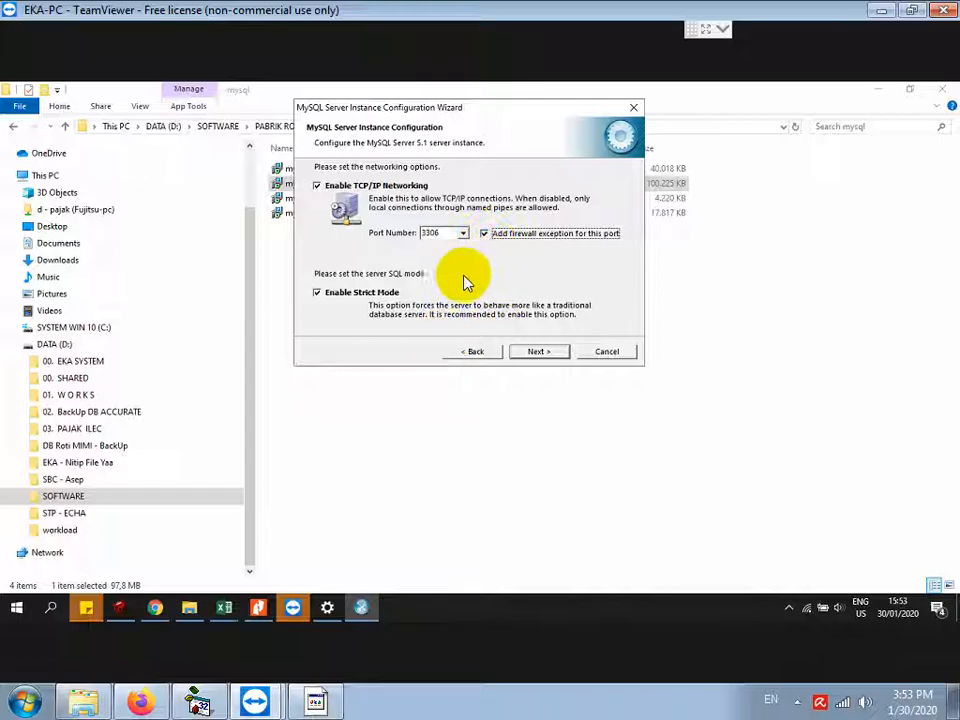
click(315, 700)
drag(413, 436, 380, 526)
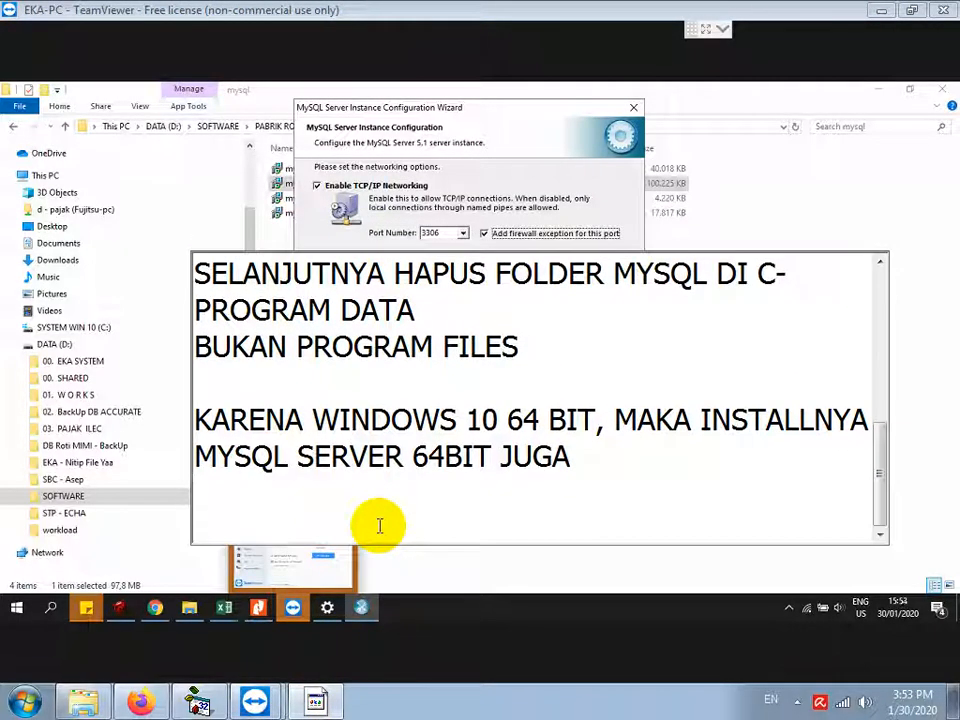
Step: Add the firewall-exception note, then accept the networking, standard character set and Windows service defaults
text(PASTIKAN OPSI ADD FIREWALL EXCEPTION DI)
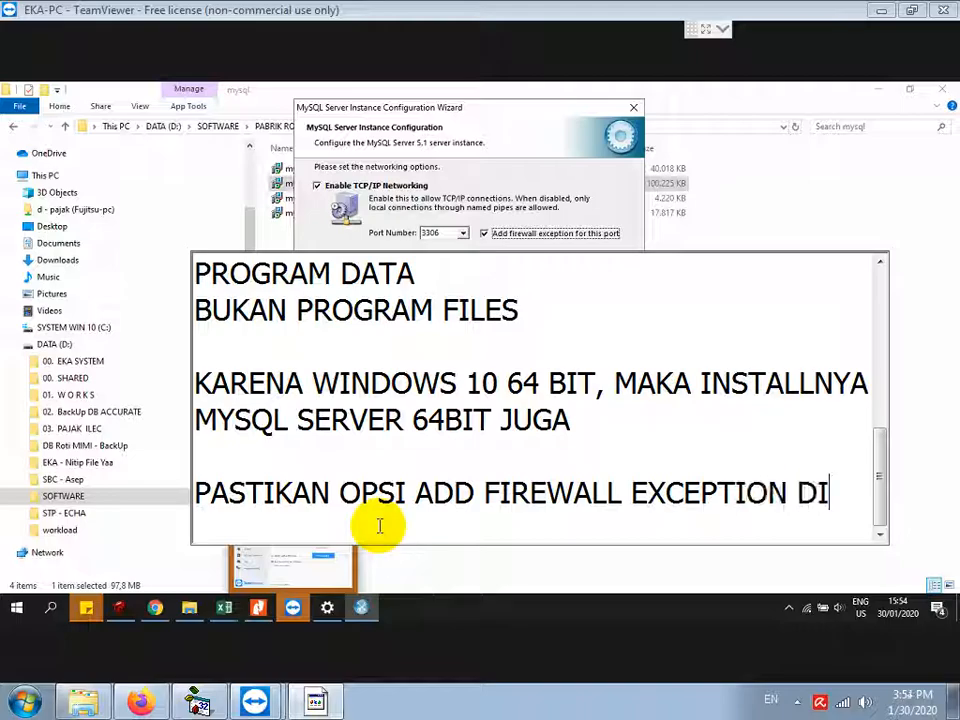
text(CENTANG)
key(Return)
key(Return)
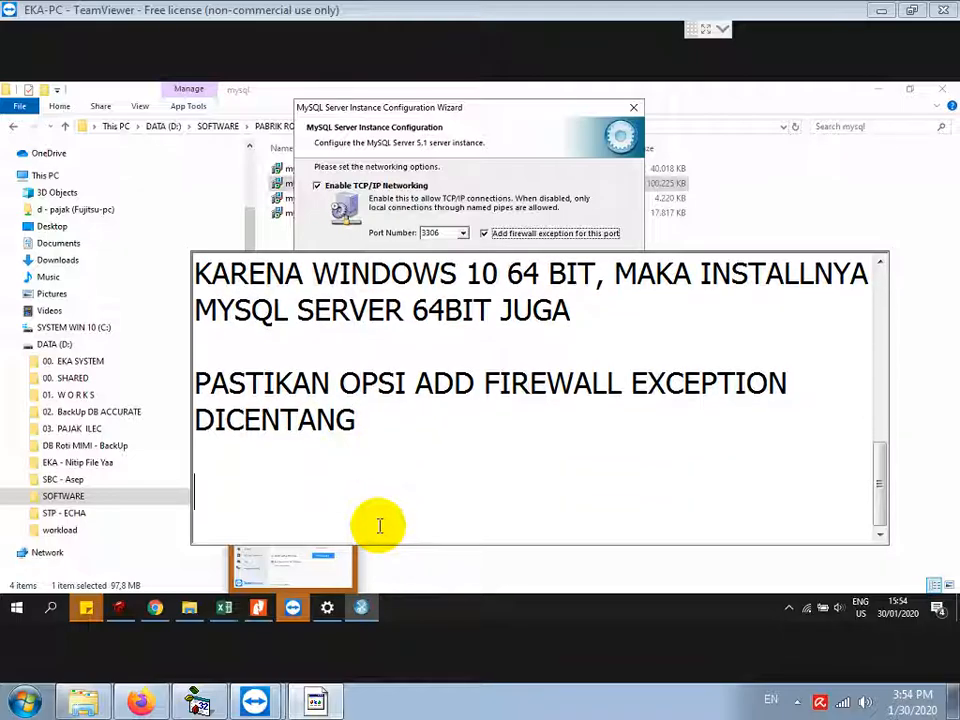
click(568, 174)
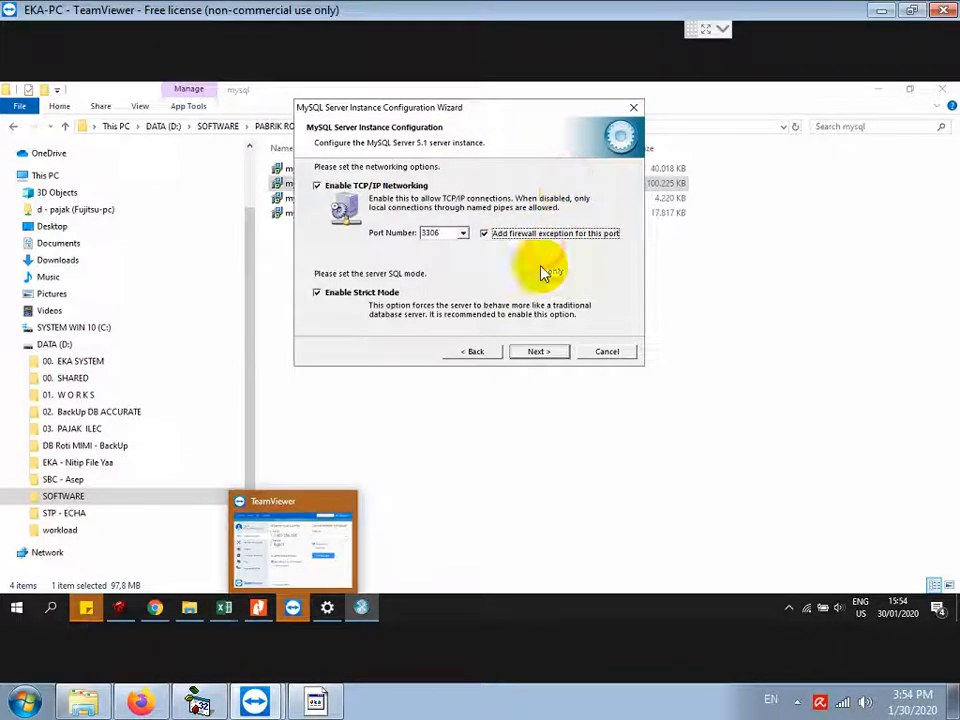
click(535, 352)
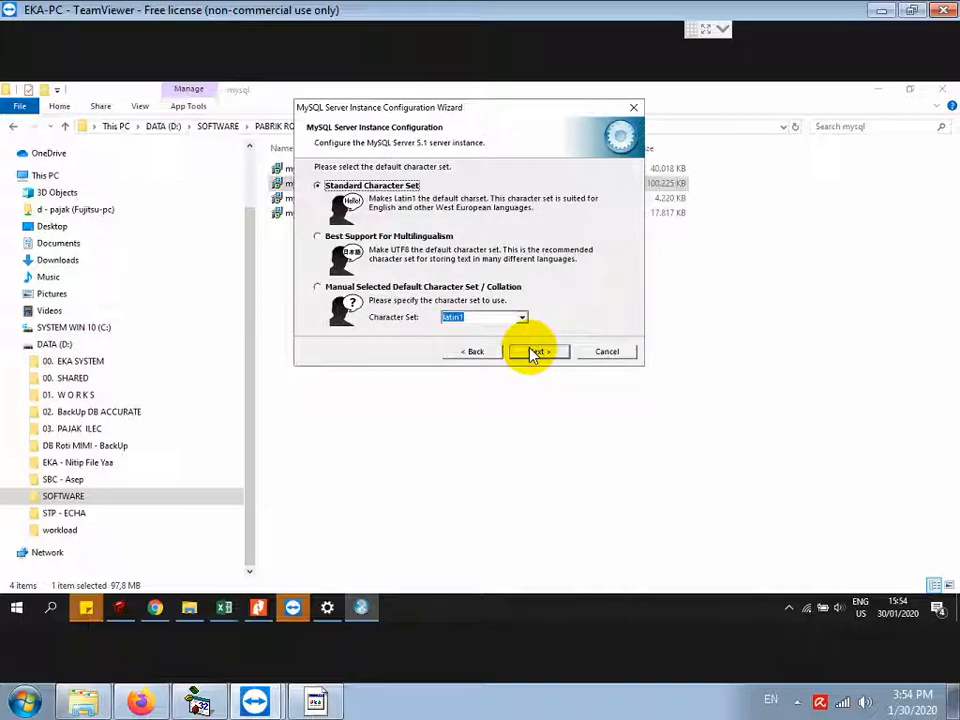
click(535, 352)
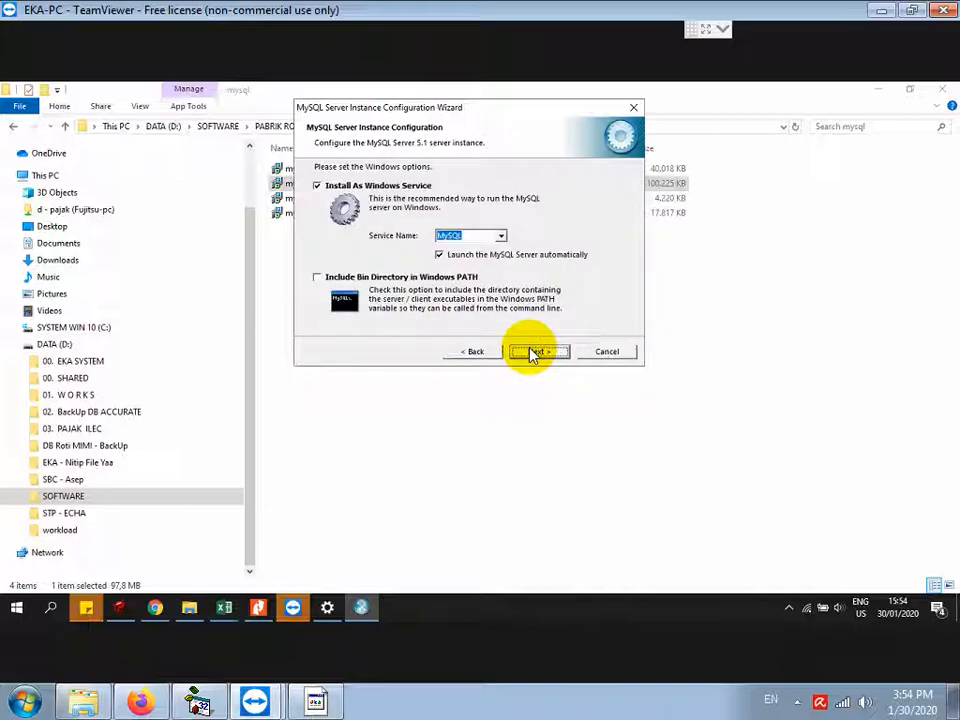
click(535, 352)
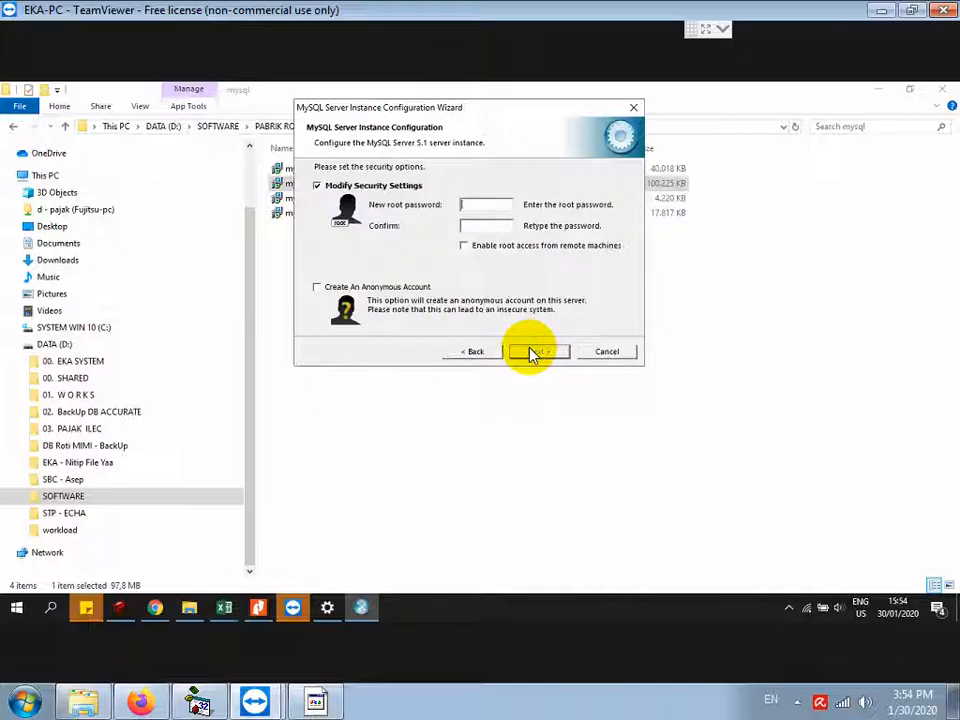
Step: Add notes to set the root password in lowercase and enable root access
click(318, 702)
text(K)
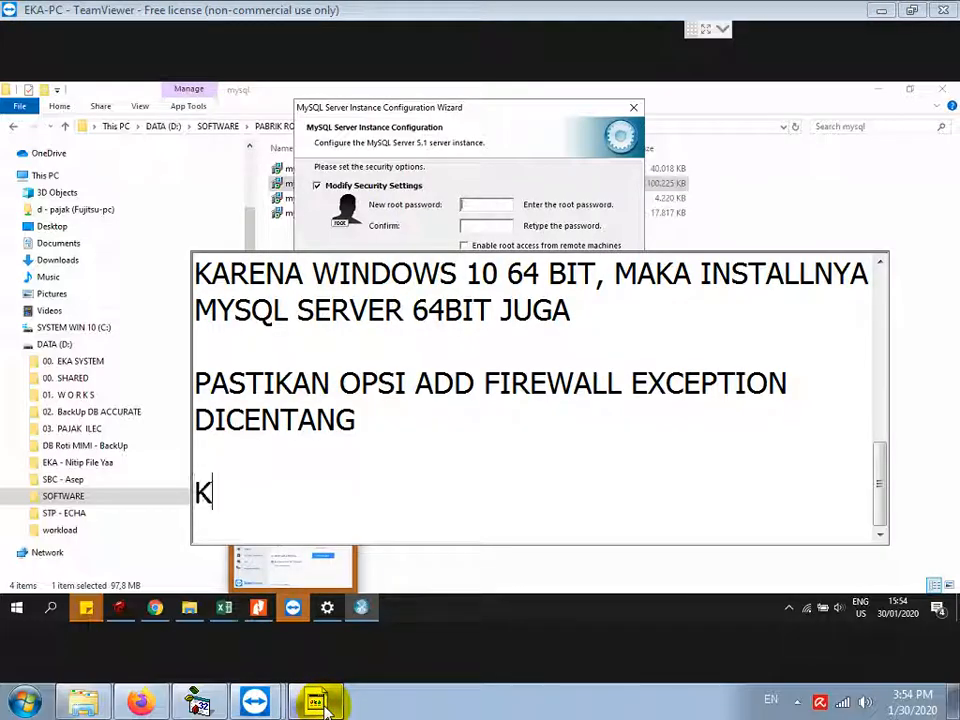
text(OLOM NEW ROOT PASSWORD DAN )
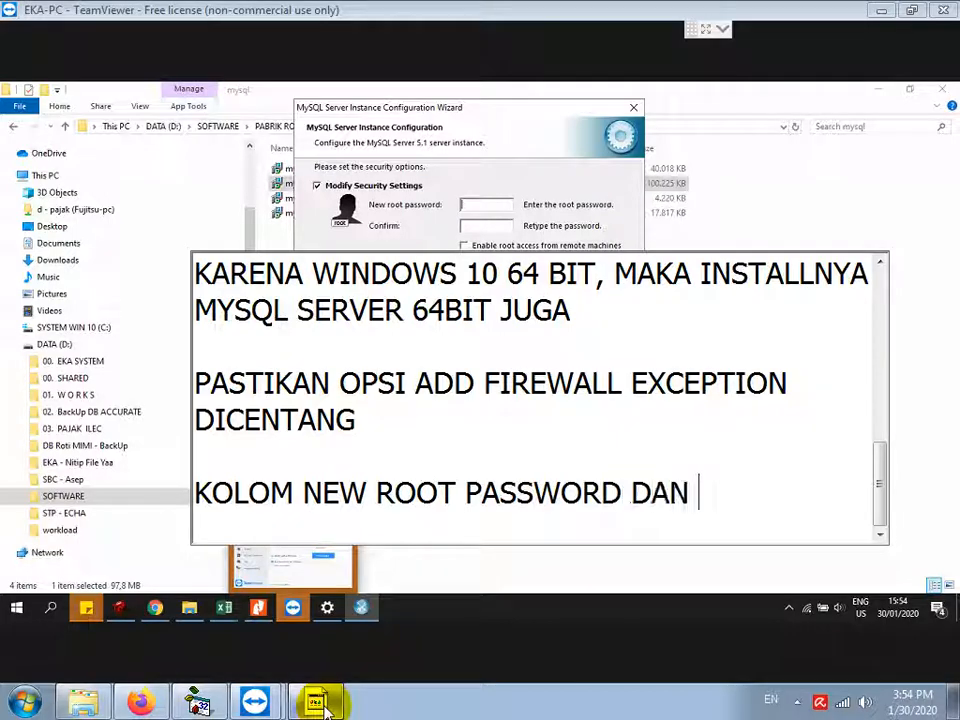
text(CONFIRM D)
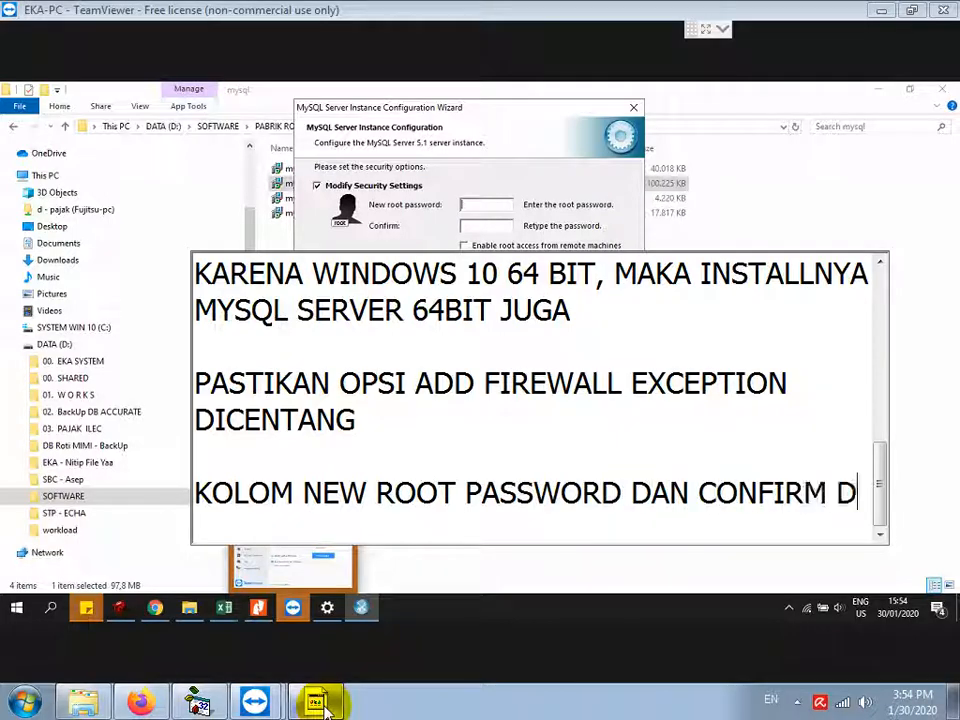
text(ISI)
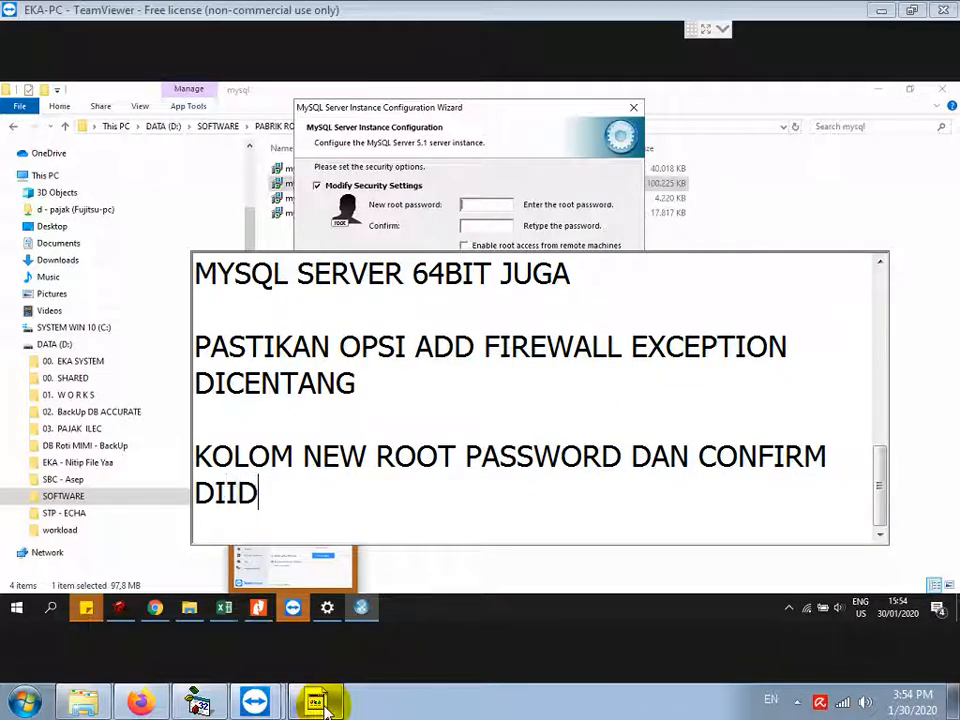
text(SI DENGAN ROOT SEMUA KECIL SEMUA)
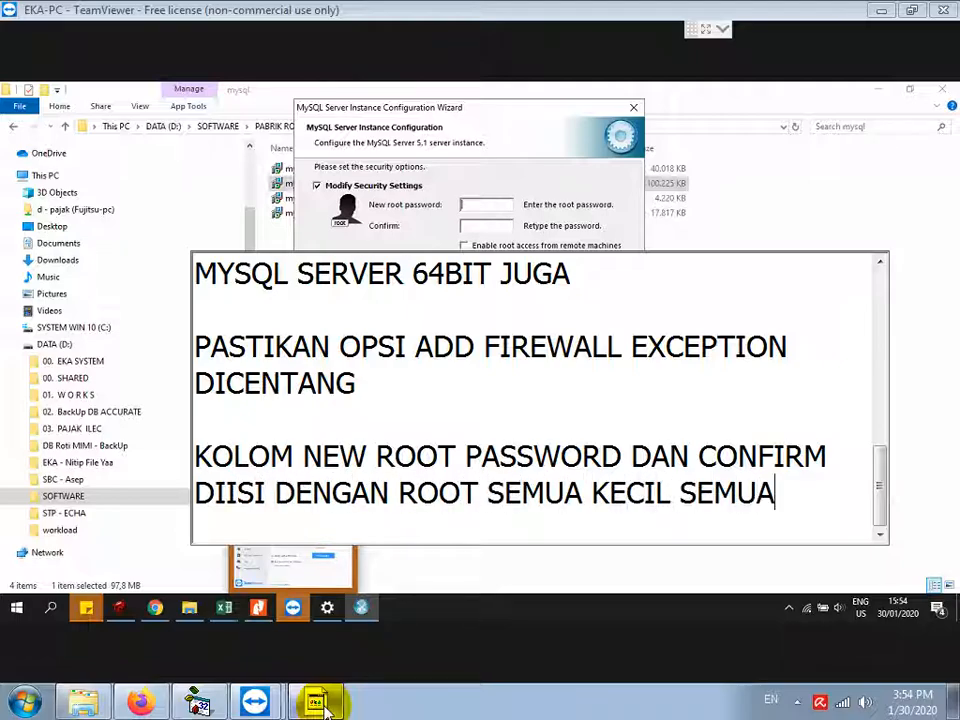
key(Return)
text(PASTIKAN )
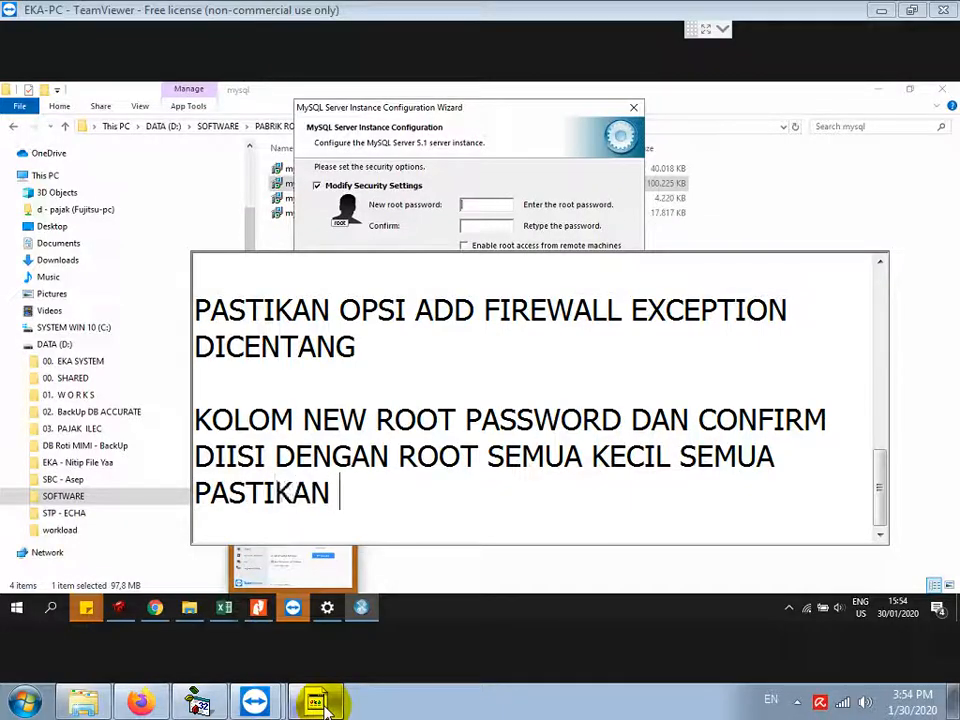
text(JUGA OPSI E)
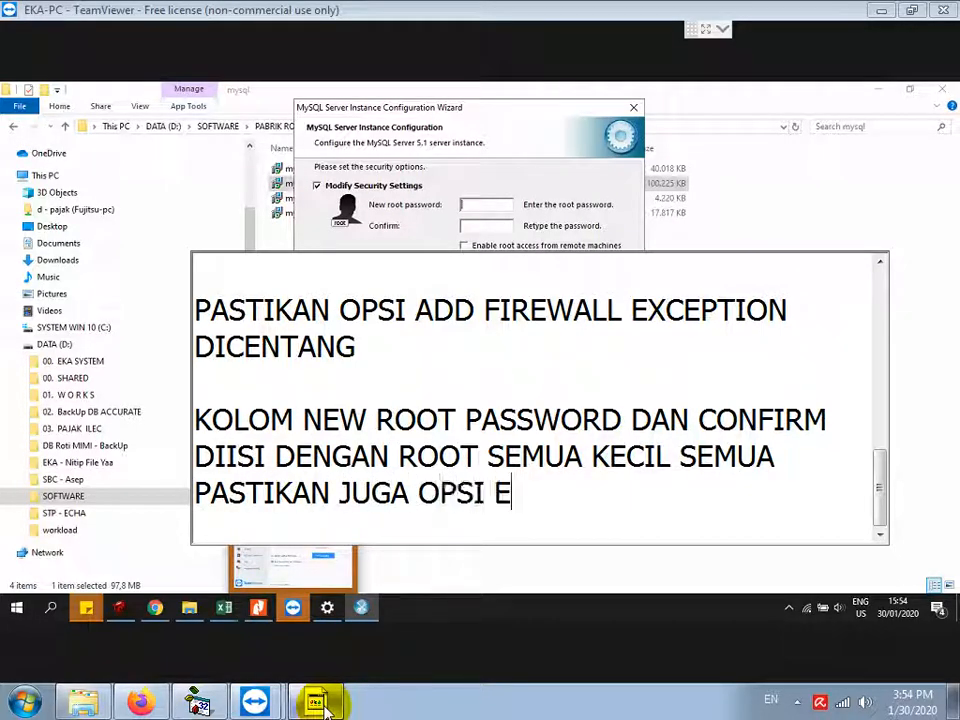
text(NABLE )
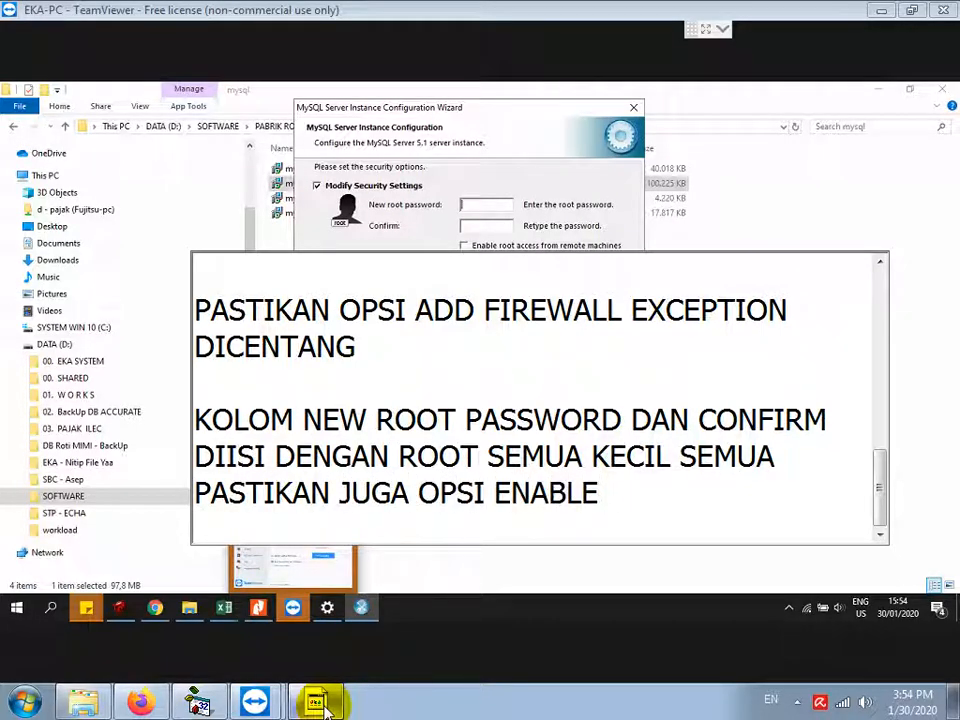
text(ROOT ACCESS)
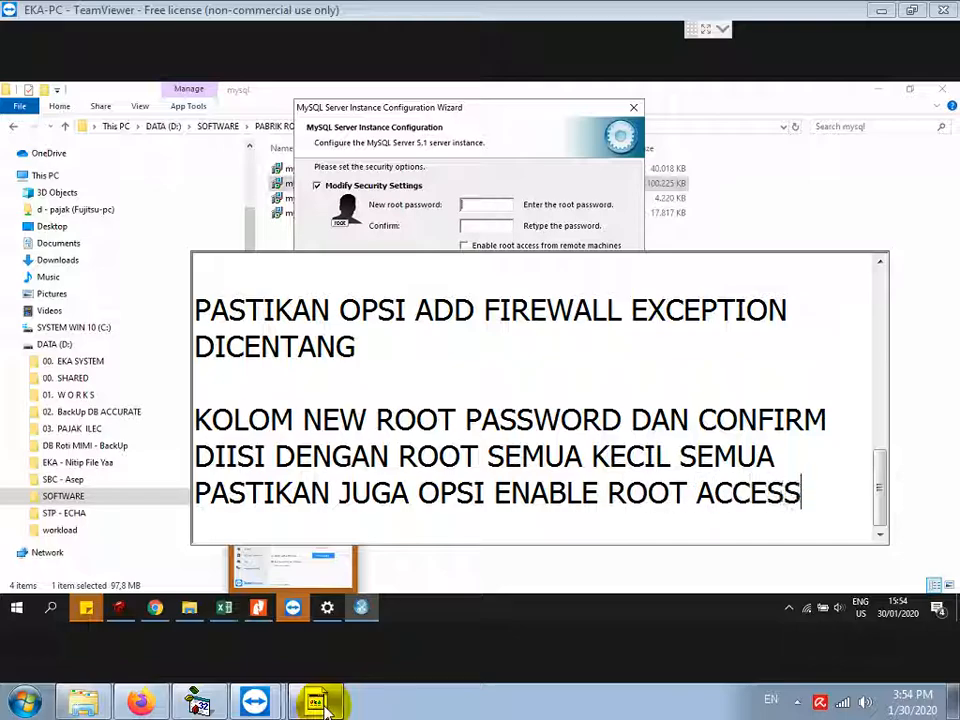
text( DICENTANG)
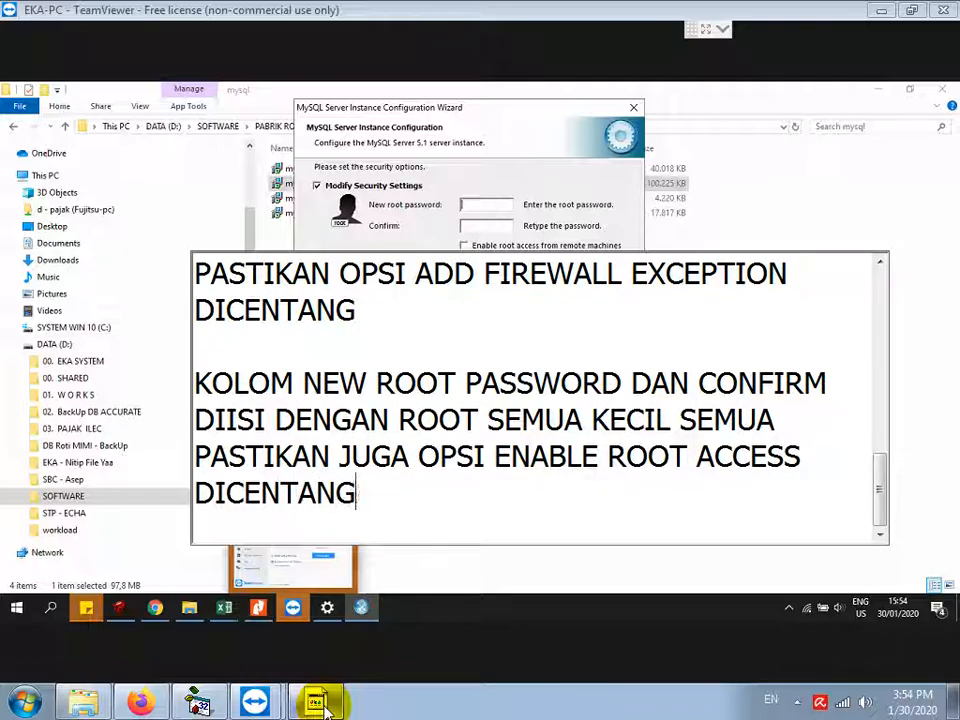
text( JUGA)
key(Return)
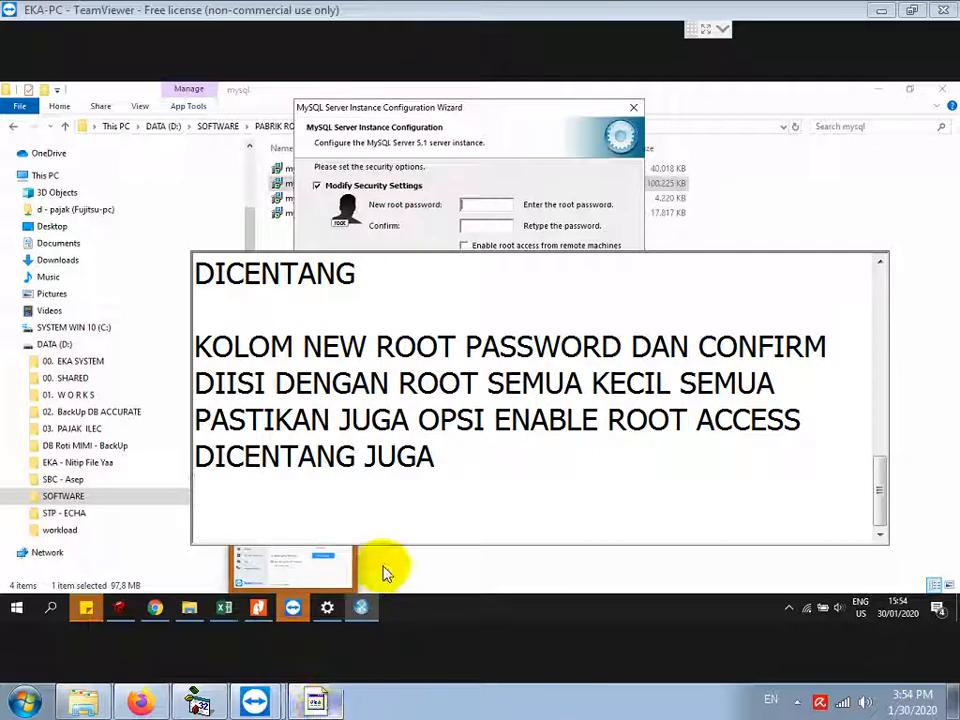
Step: Enter the root password, enable remote root access, and execute the server configuration
click(493, 206)
text(rroot)
click(467, 248)
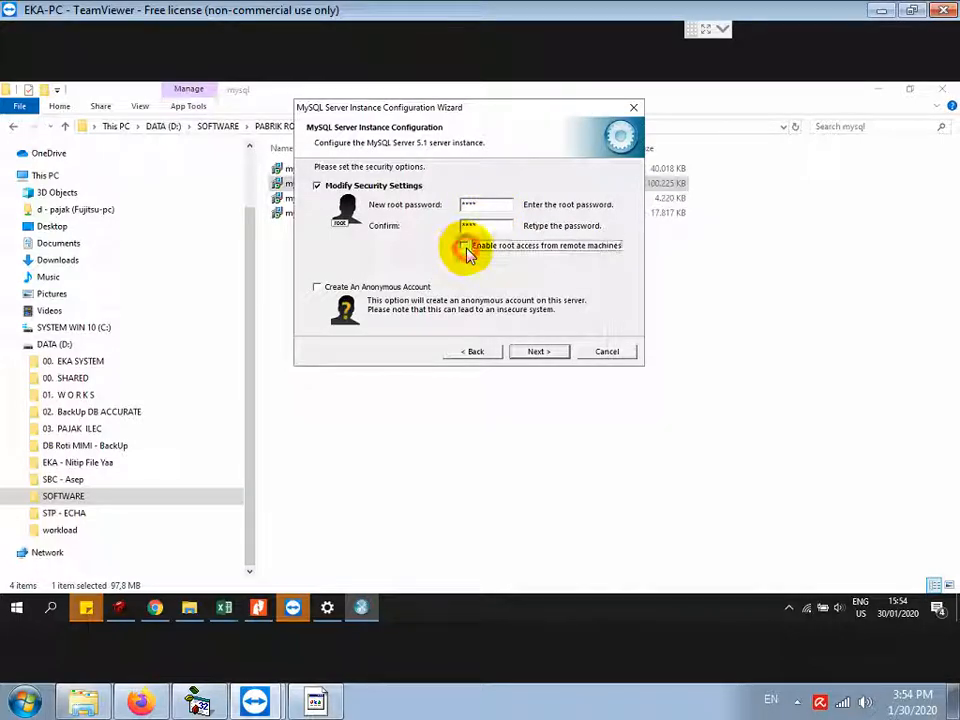
click(546, 358)
click(540, 352)
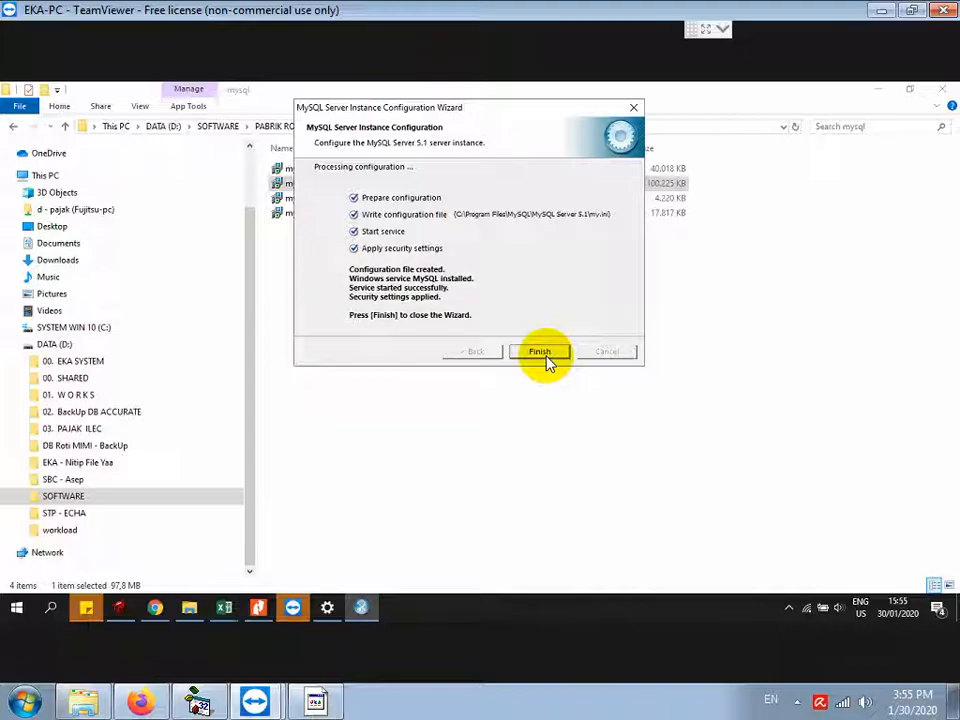
click(315, 703)
Step: Add the note 'SELANJUTNYA INSTALL MYSQL CONNECTOR ODBC, HANYA ADA 1 PILIHAN SAJA' and finish the server wizard
key(Return)
key(Return)
text(SE)
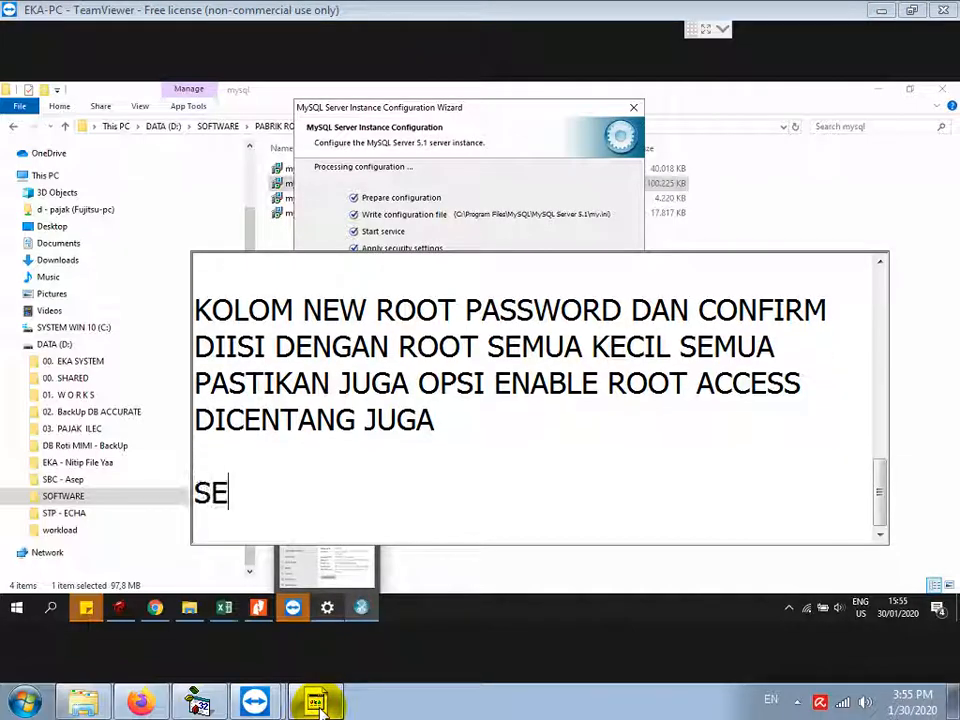
text(LANJUTNYA INSTALL)
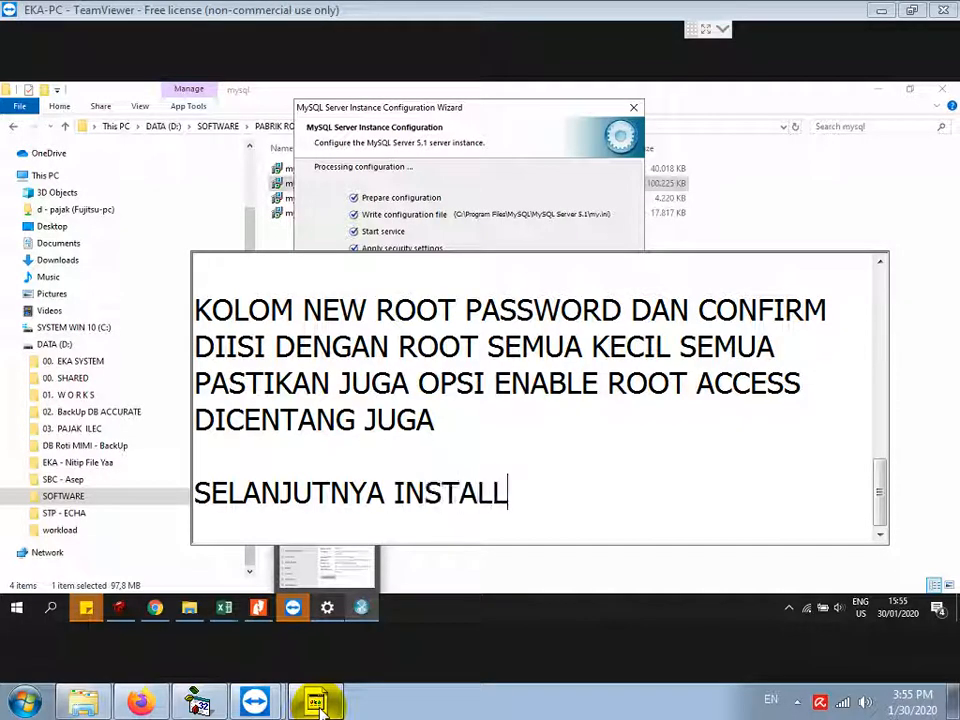
text( MYSQL CONNECTOR OD)
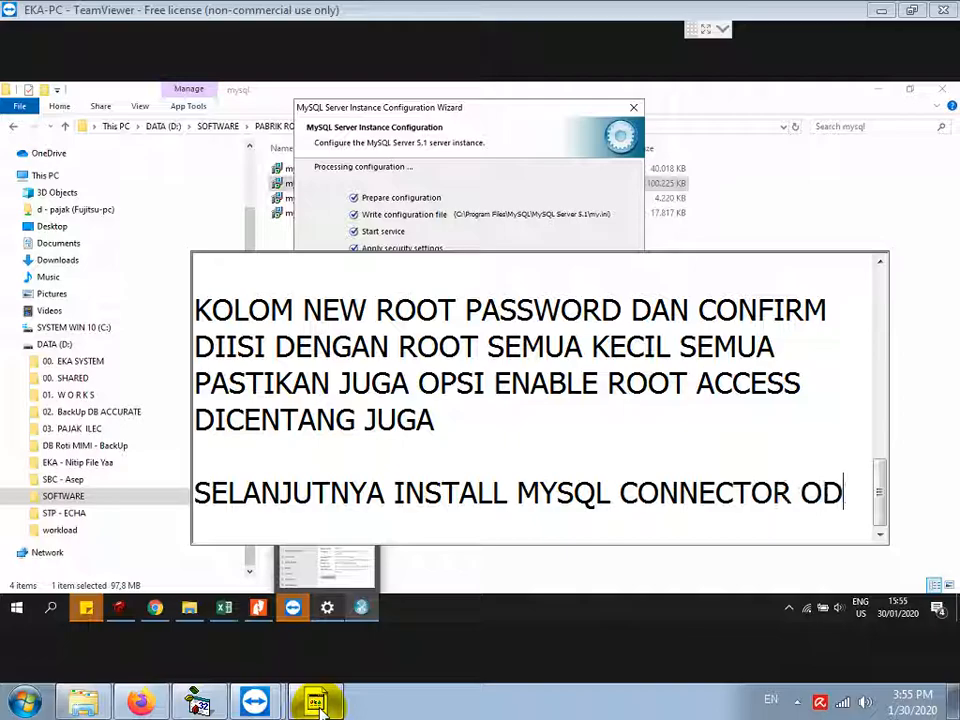
text(BC, HANY)
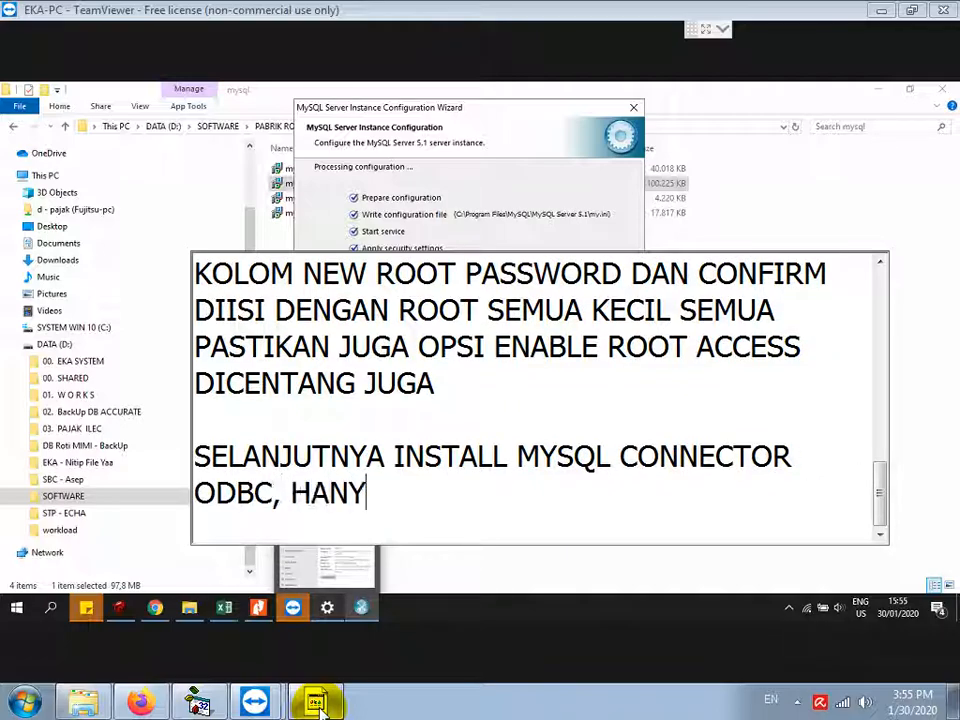
text(A ADA 1 PILI)
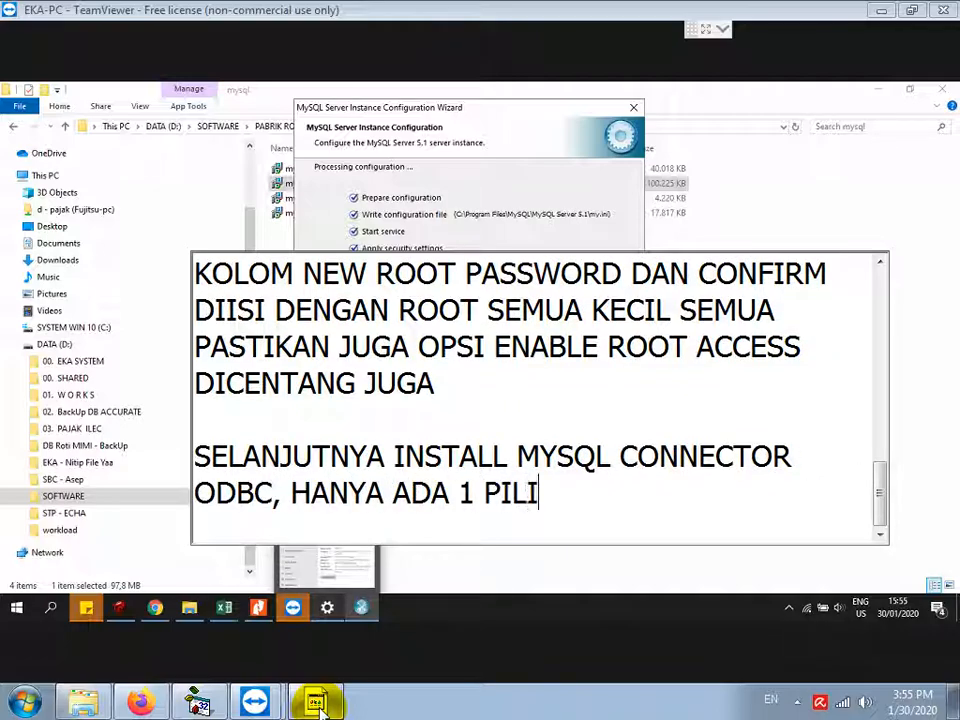
text(HAN SAJA)
key(Return)
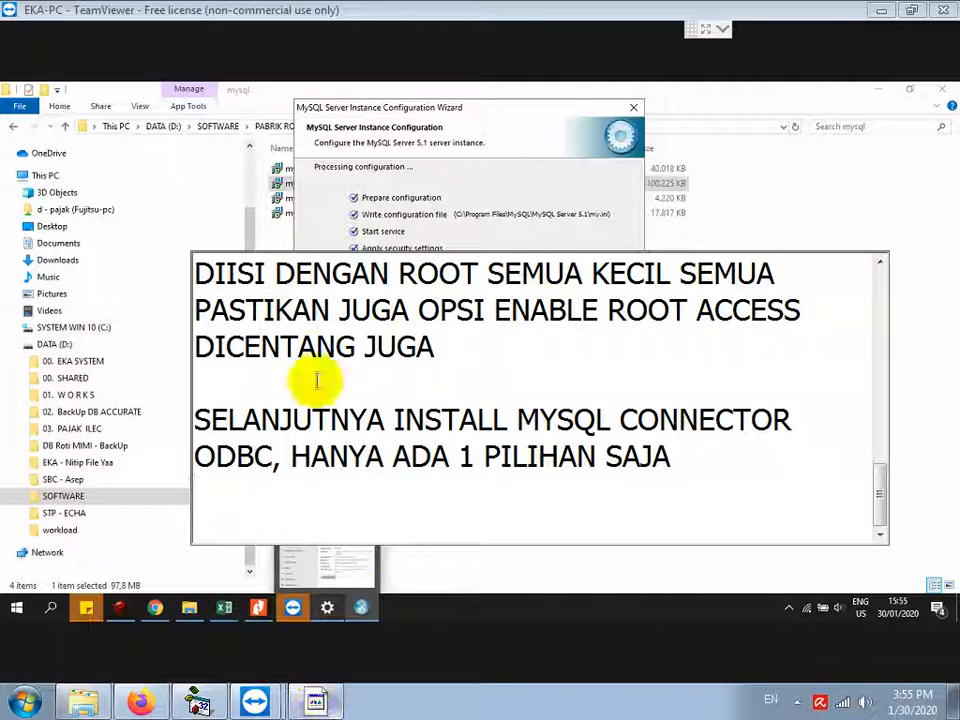
click(529, 336)
click(536, 349)
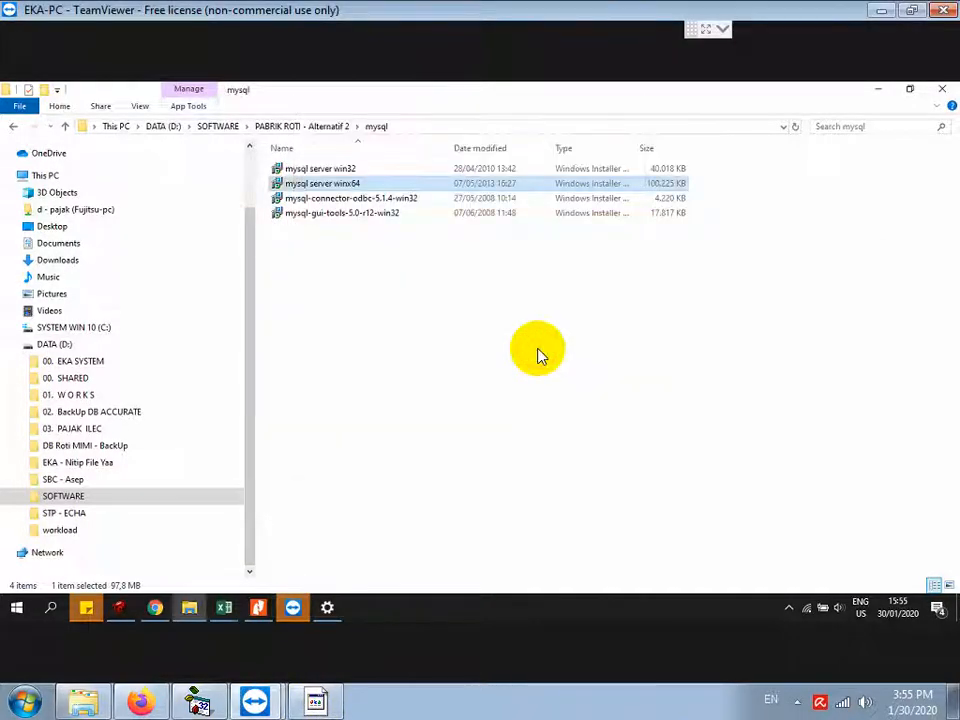
Step: Run mysql-connector-odbc-5.1.4-win32 and install Connector/ODBC 5.1.4 with the Typical setup
click(390, 198)
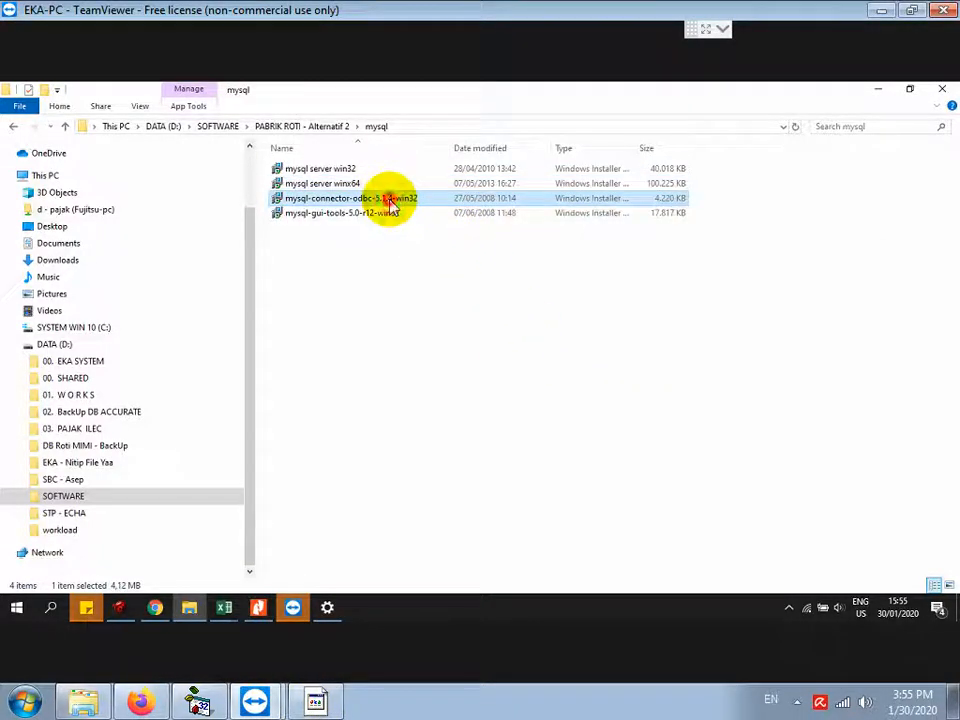
double_click(390, 198)
click(547, 457)
click(549, 458)
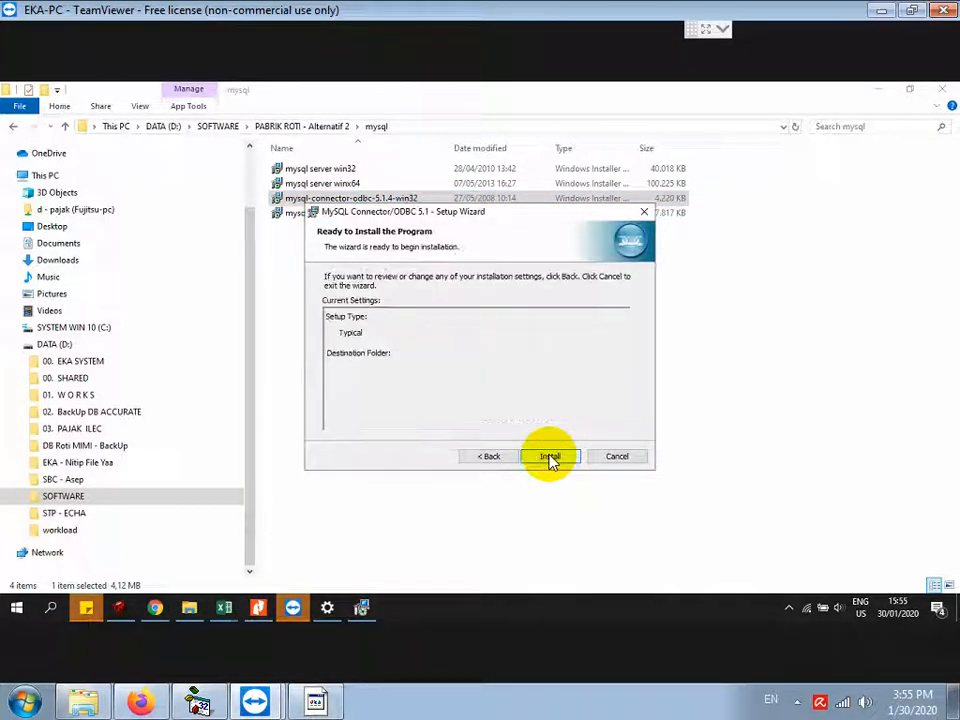
click(550, 458)
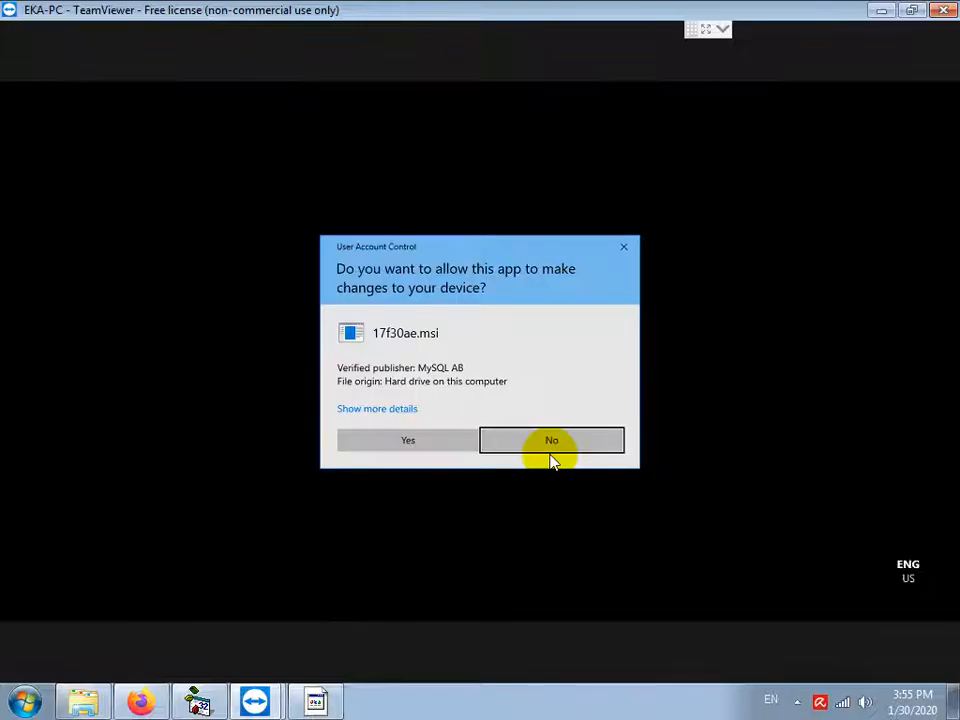
click(436, 444)
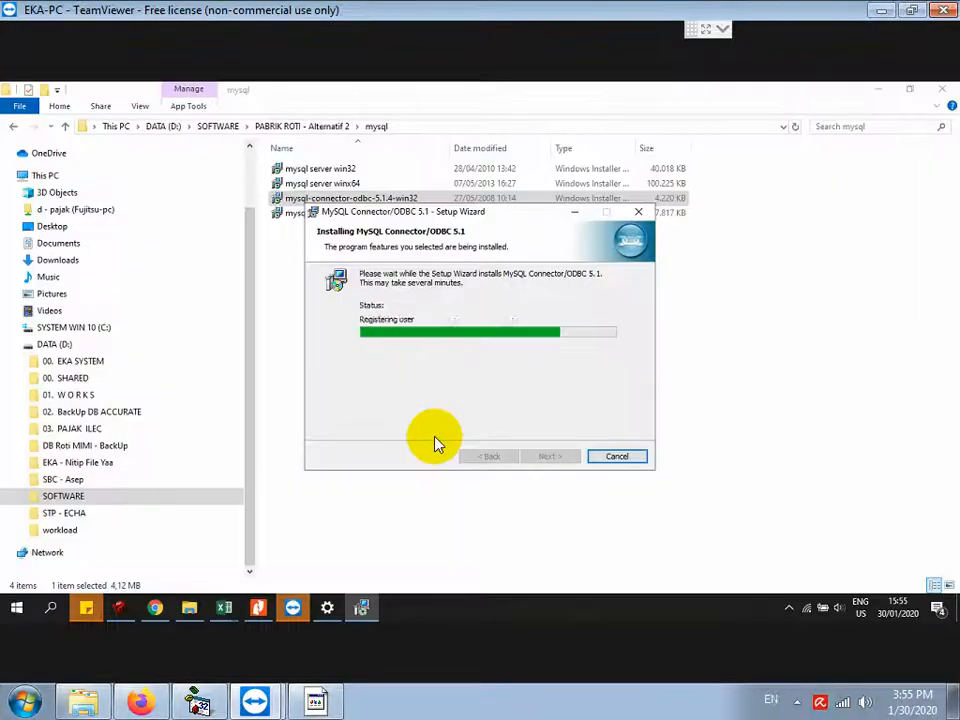
click(548, 457)
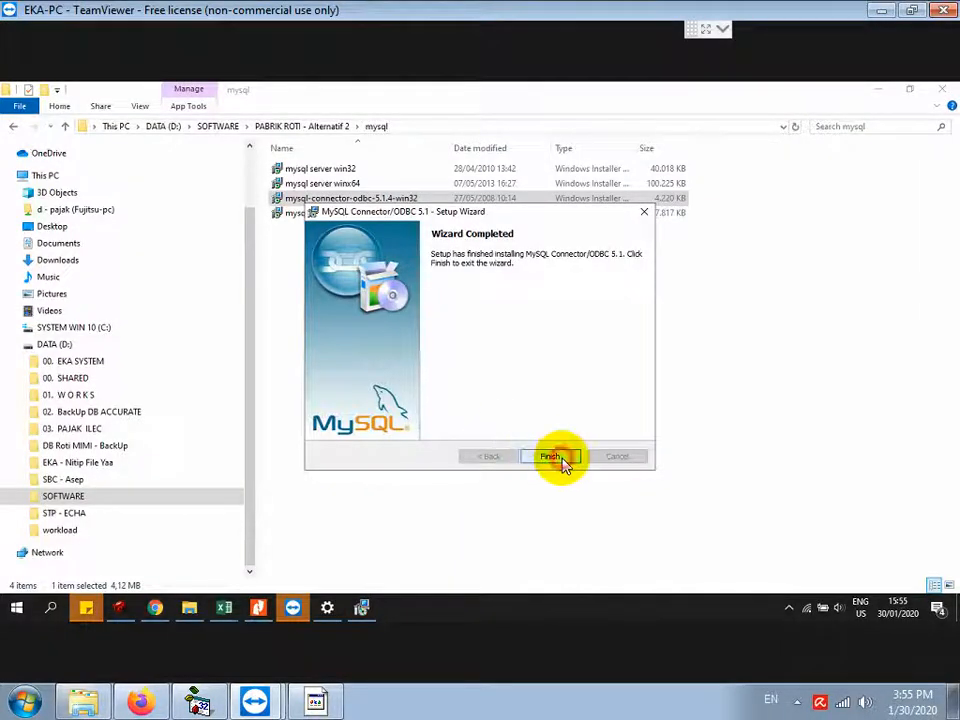
Step: Add the note 'BERIKUTNYA INSTALL MYSQL GUI TOOLS, JUGA HANYA ADA 1 PILIHAN SAJA' and return to the installers folder
click(318, 703)
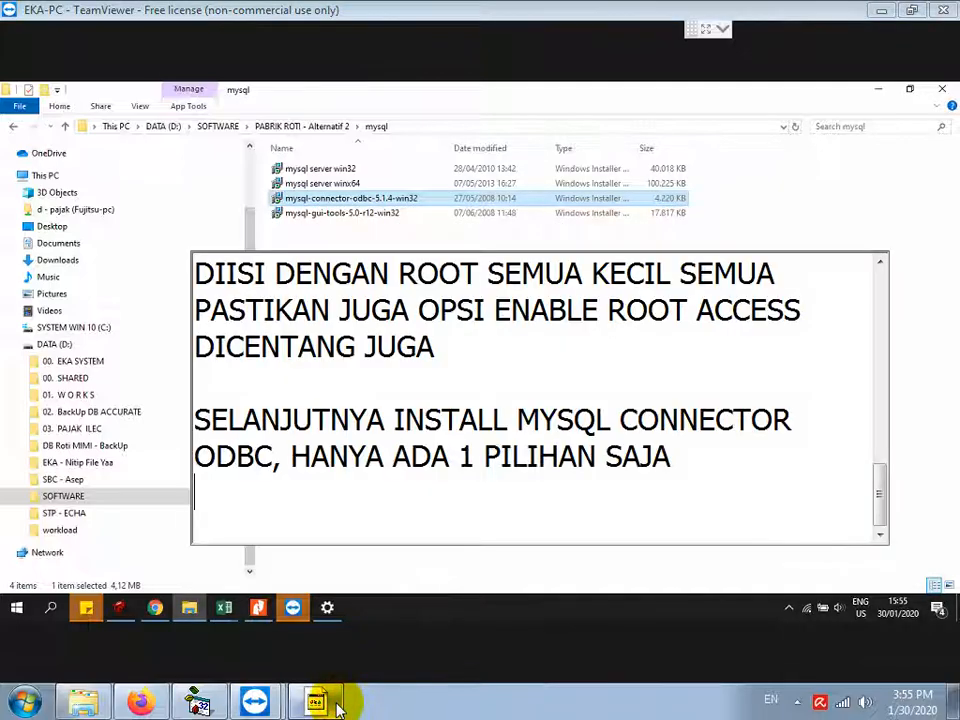
text(BERIKUTN)
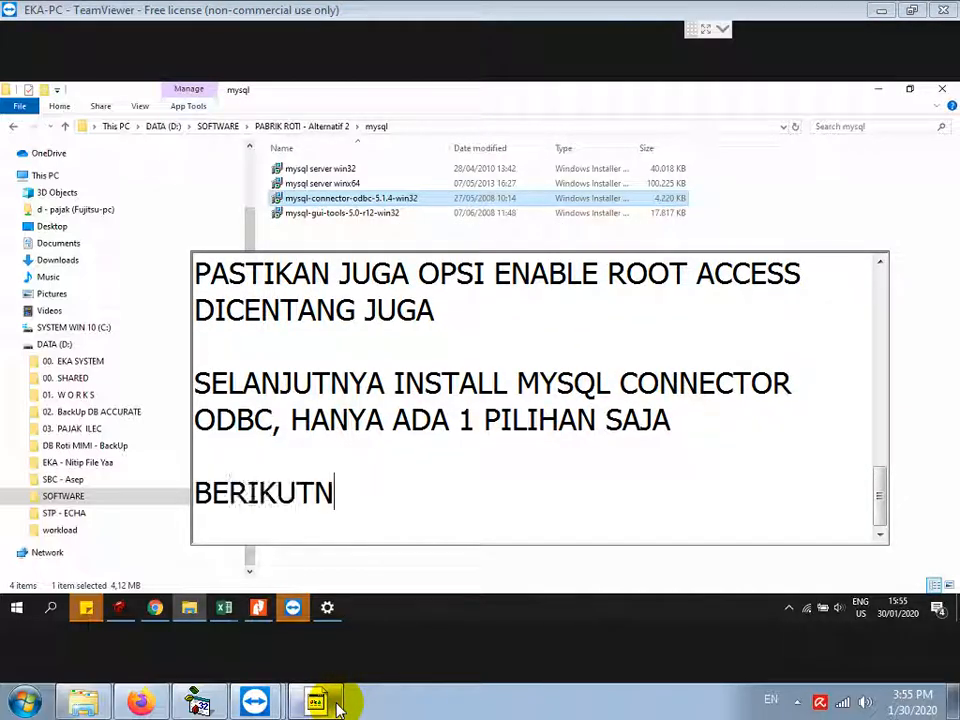
text(YA INSTALL MYSQL)
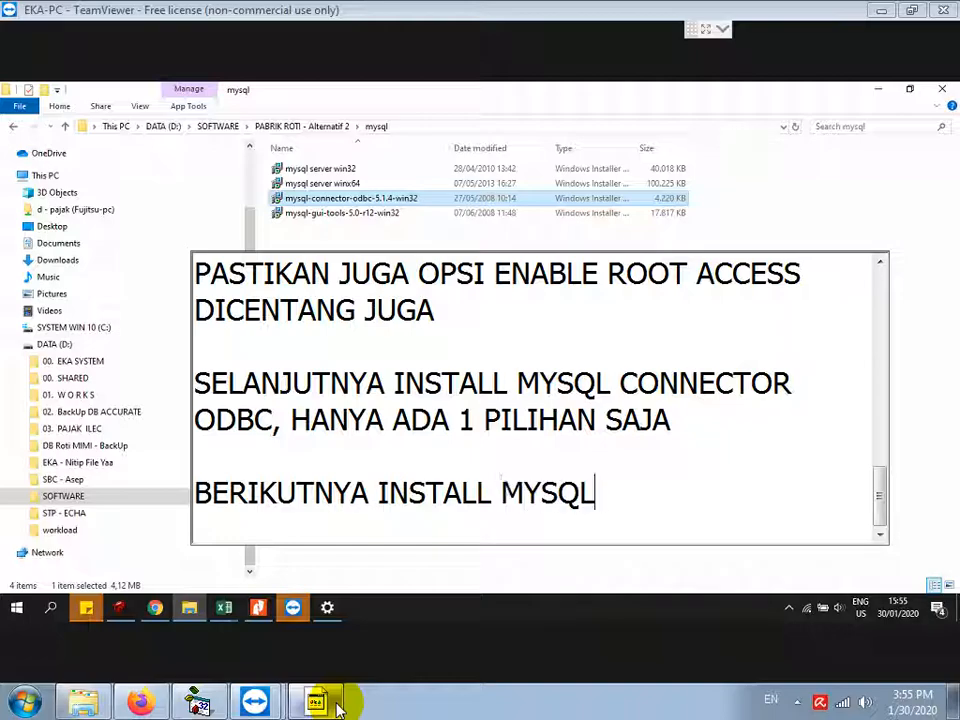
text( GUI TOOLS, JU)
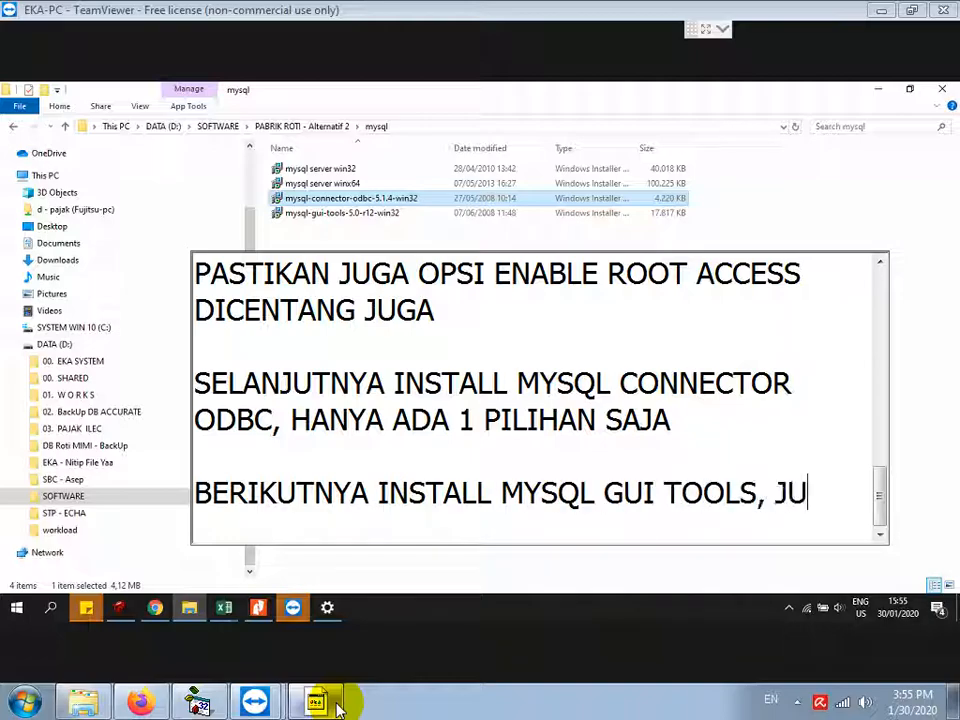
text(GA HANYA ADA 1 PI)
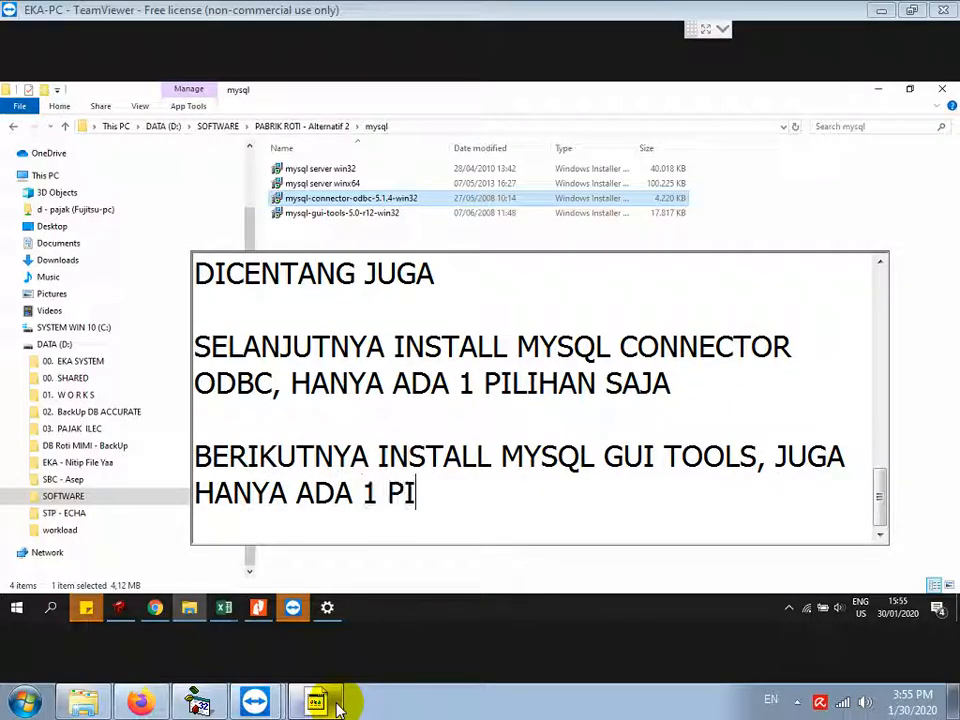
text(LIHAN SAJA)
key(Return)
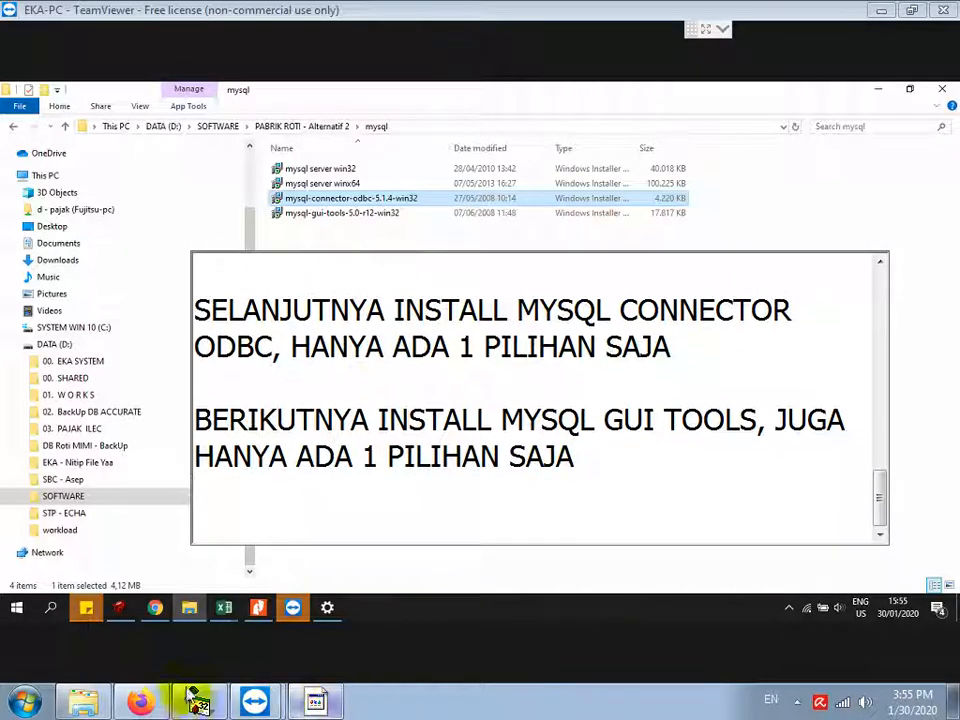
click(348, 214)
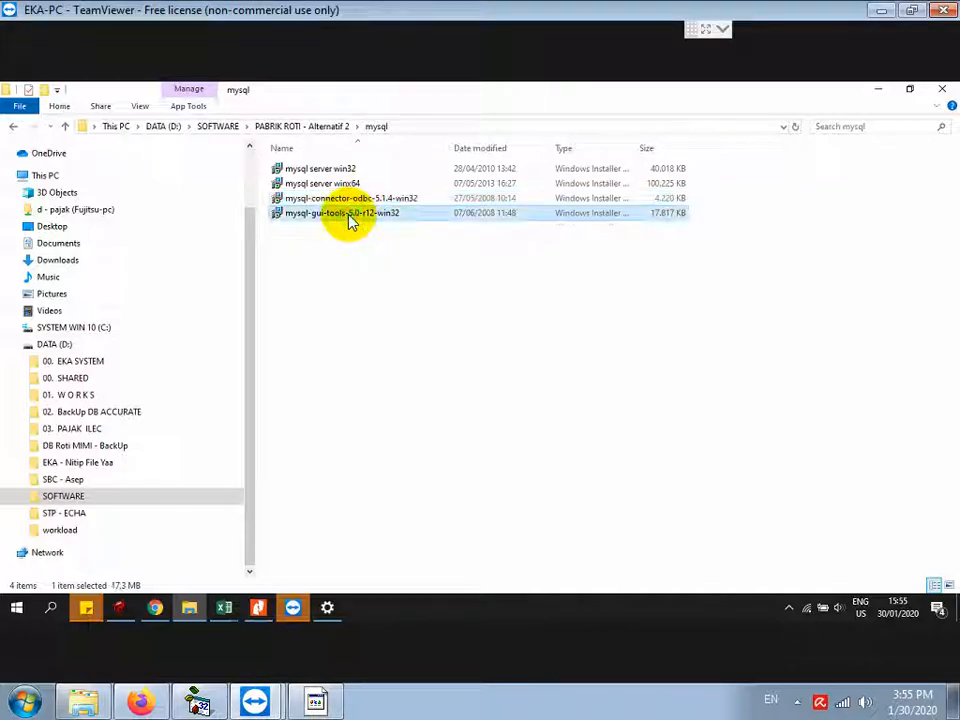
Step: Run mysql-gui-tools-5.0-r12-win32, accept the license, and install MySQL Tools with the Complete setup
double_click(345, 216)
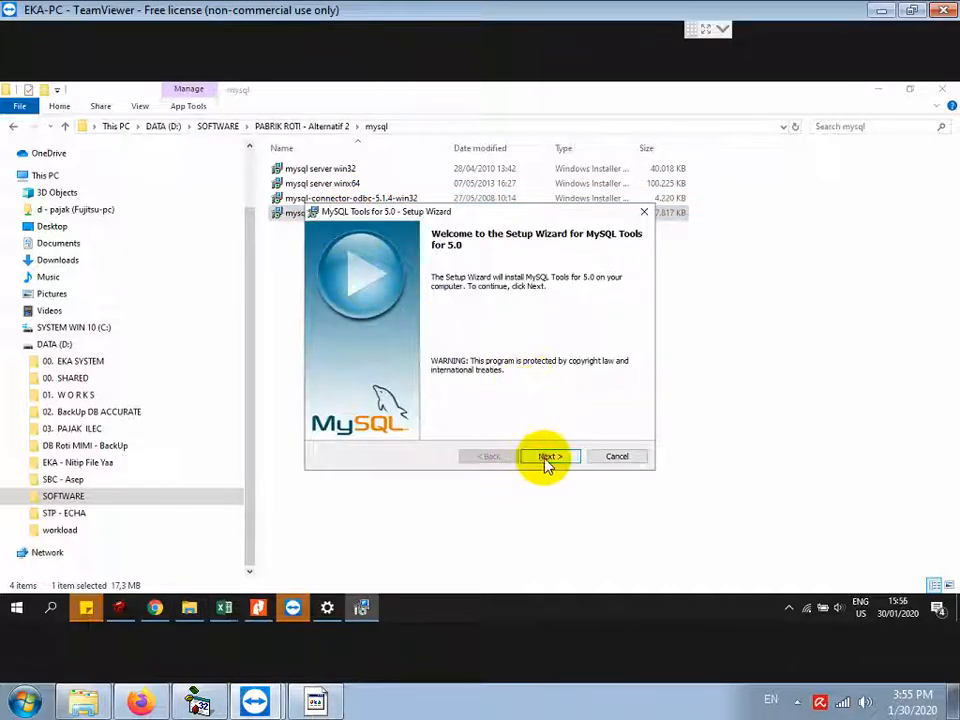
click(548, 462)
click(398, 406)
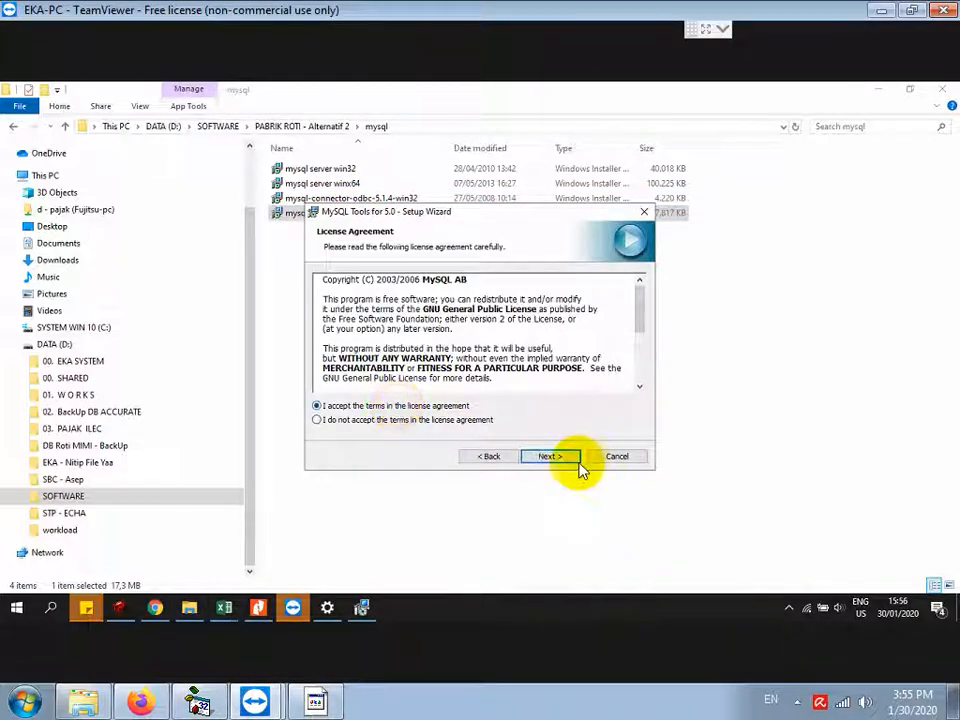
click(563, 460)
click(563, 459)
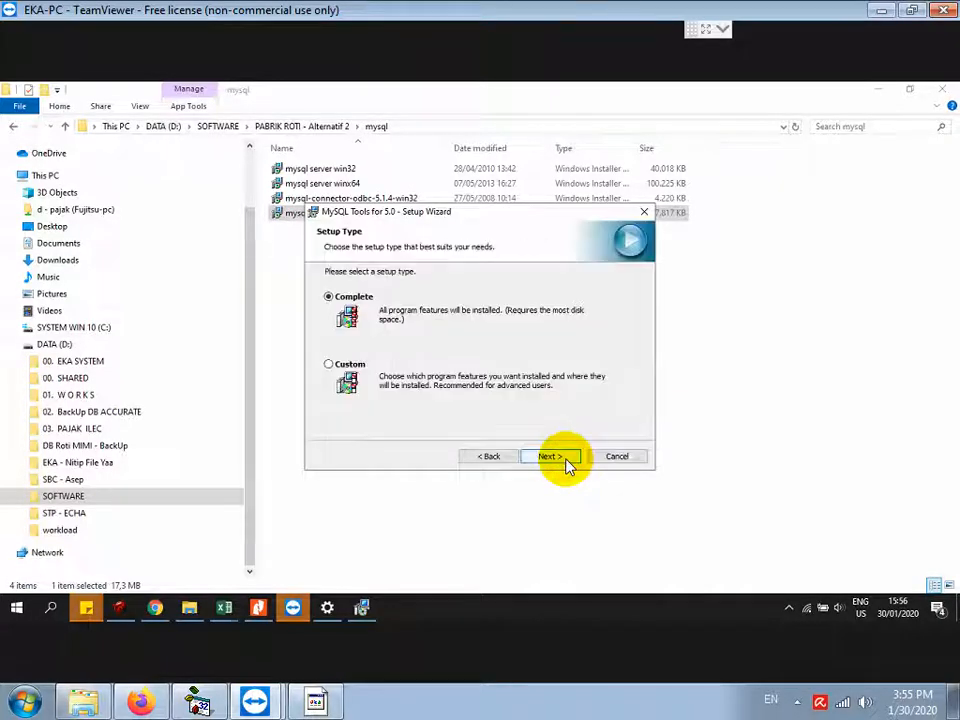
click(551, 457)
click(551, 457)
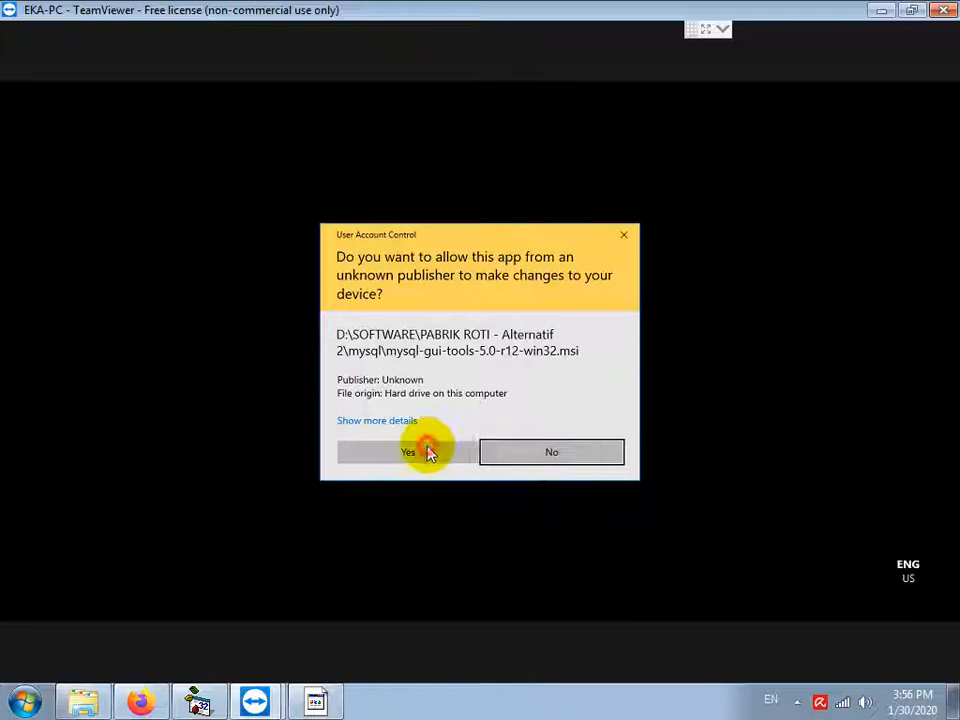
click(428, 452)
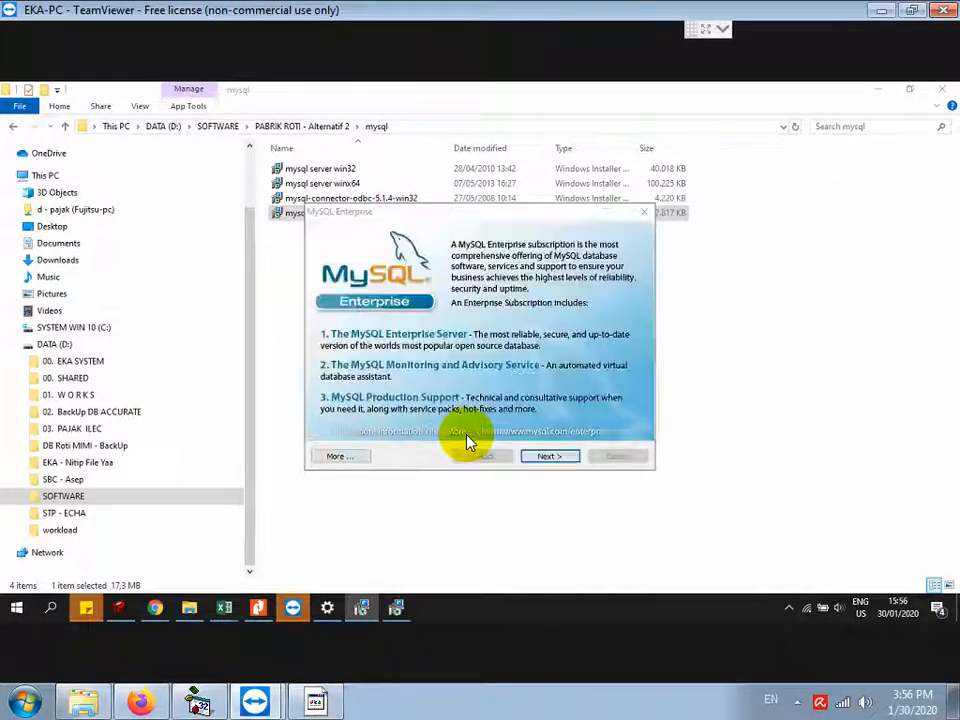
click(561, 460)
click(560, 463)
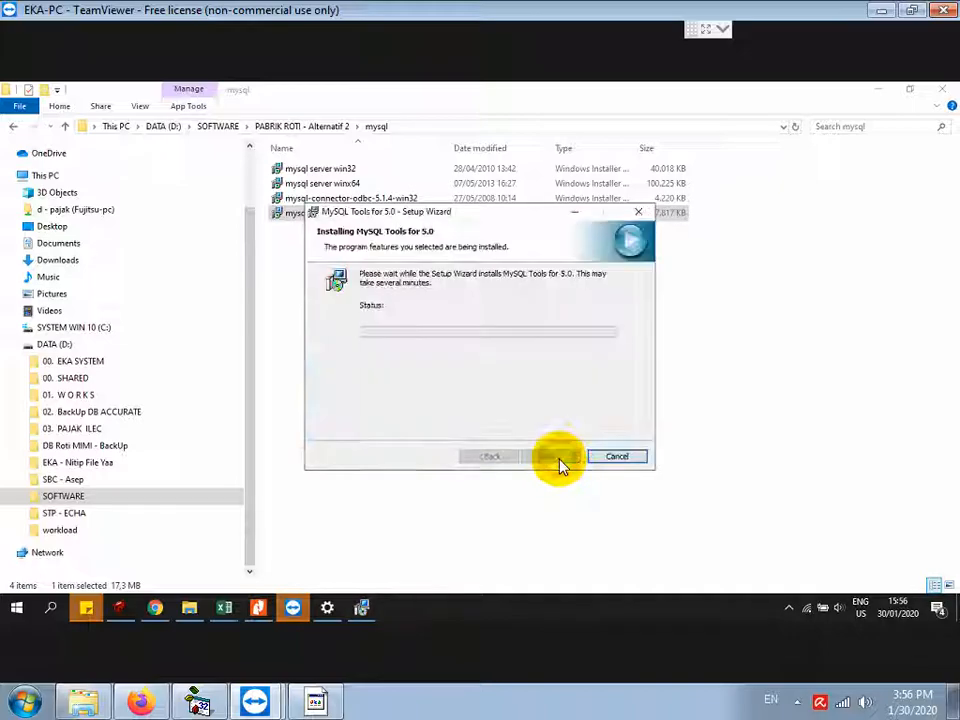
click(555, 456)
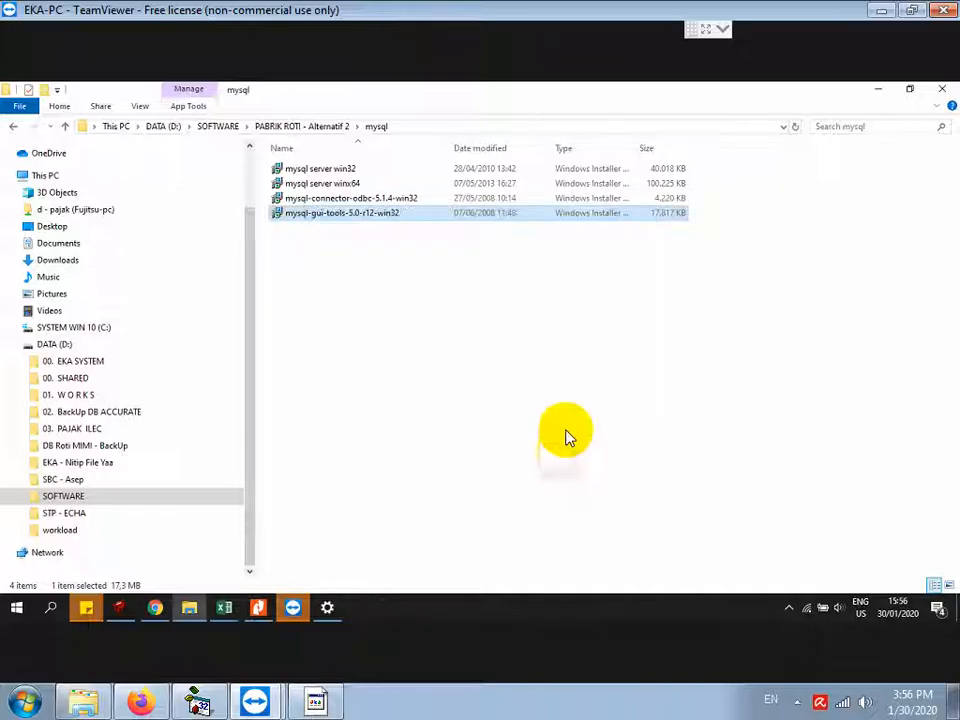
Step: Open the Setup Pabrik folder and note installing it by running SETUP.EXE as administrator
click(335, 128)
double_click(300, 183)
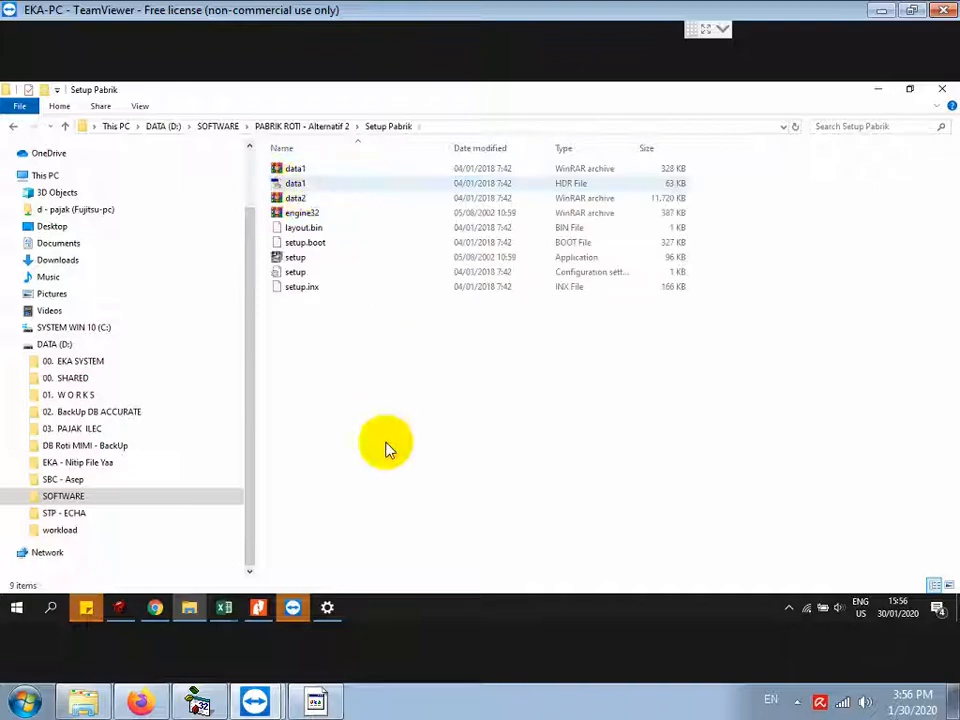
click(315, 702)
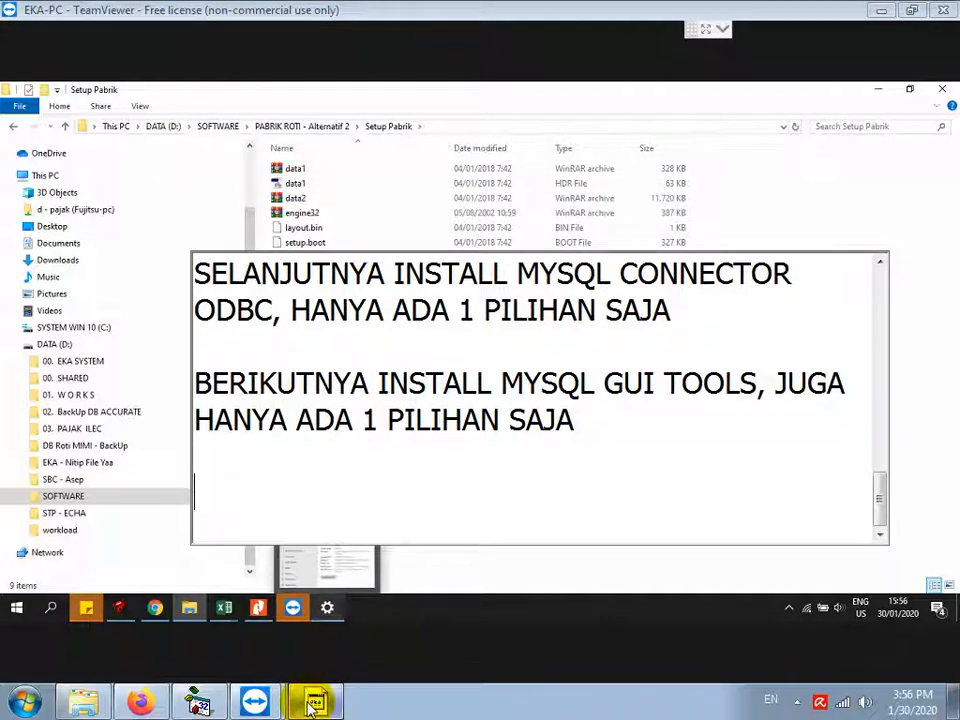
text(KEMUDIAN U)
key(BackSpace)
text(INSTALL SETU)
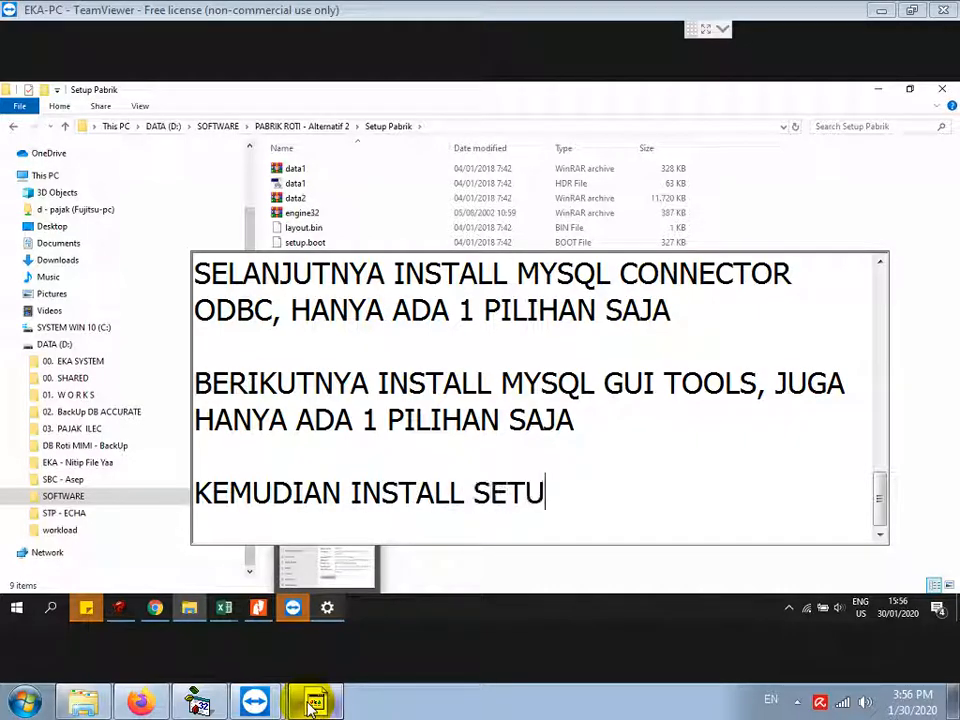
text(P PABRIK, DENGAN KLIK PAK)
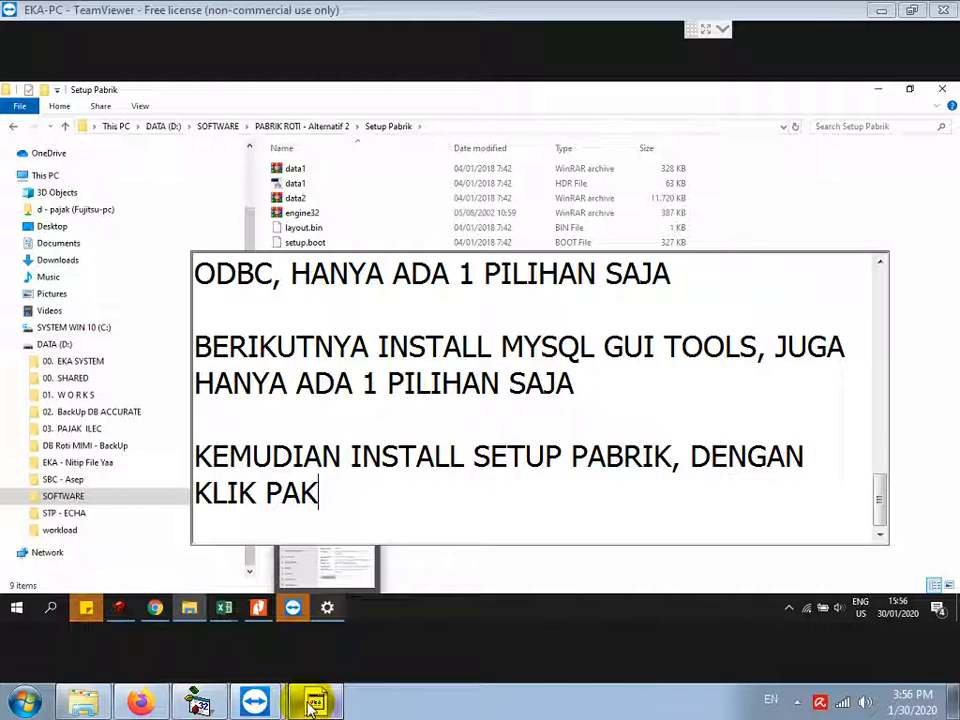
key(BackSpace)
key(BackSpace)
key(BackSpace)
text(KANAN DI FILE SETUP.EXE LALU PILIH RUN AS ADMINIS)
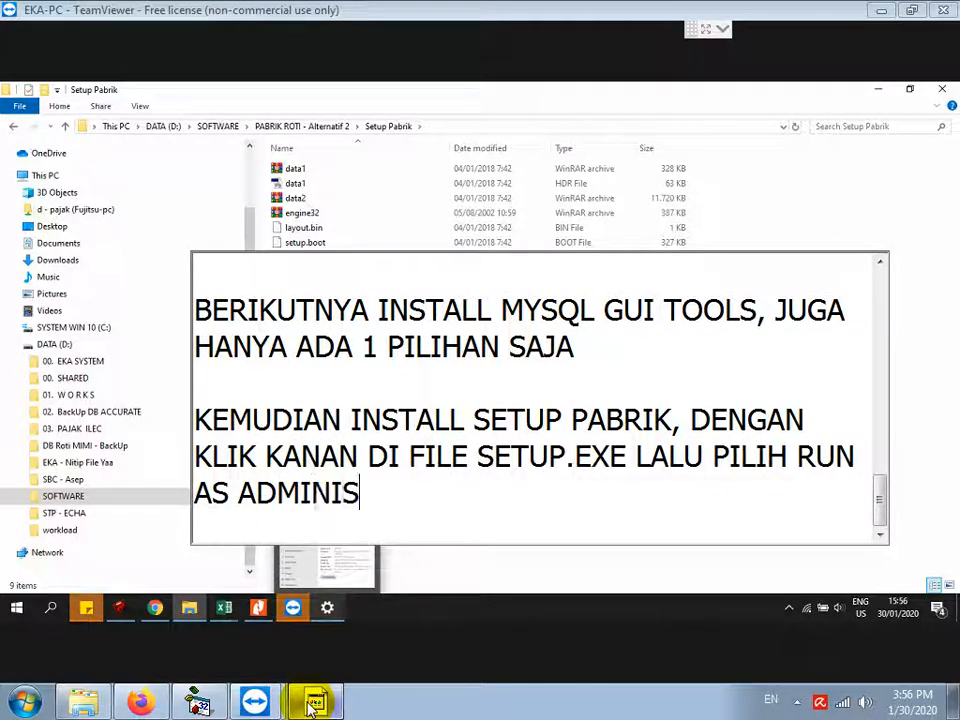
text(TRATOR)
key(Return)
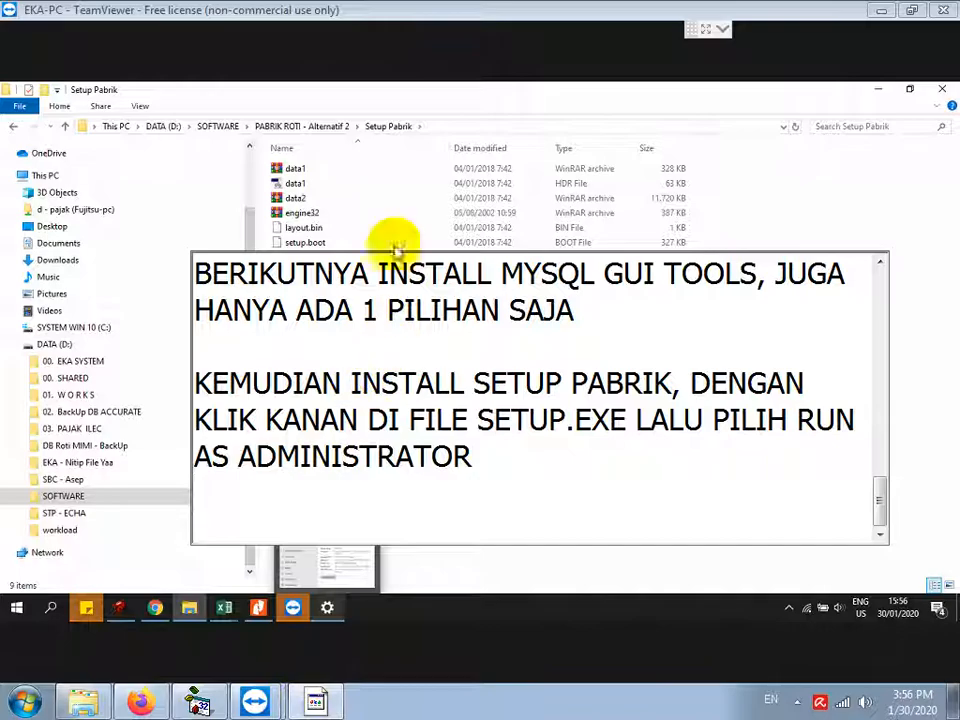
Step: Run setup.exe in Setup Pabrik as administrator and approve the permission prompt
click(298, 216)
click(300, 257)
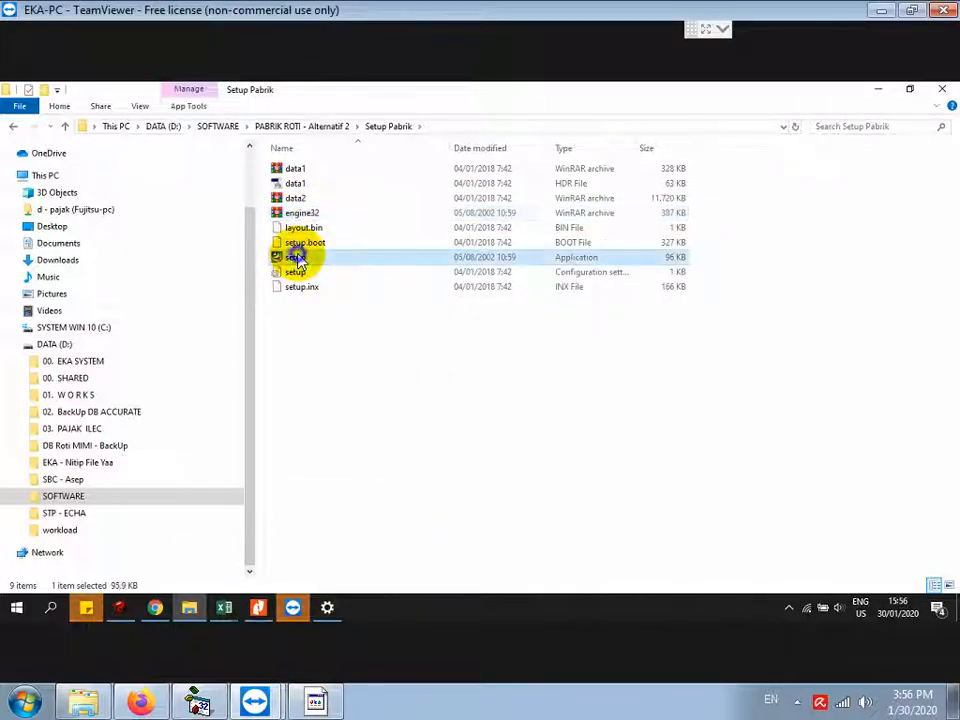
right_click(300, 258)
click(352, 279)
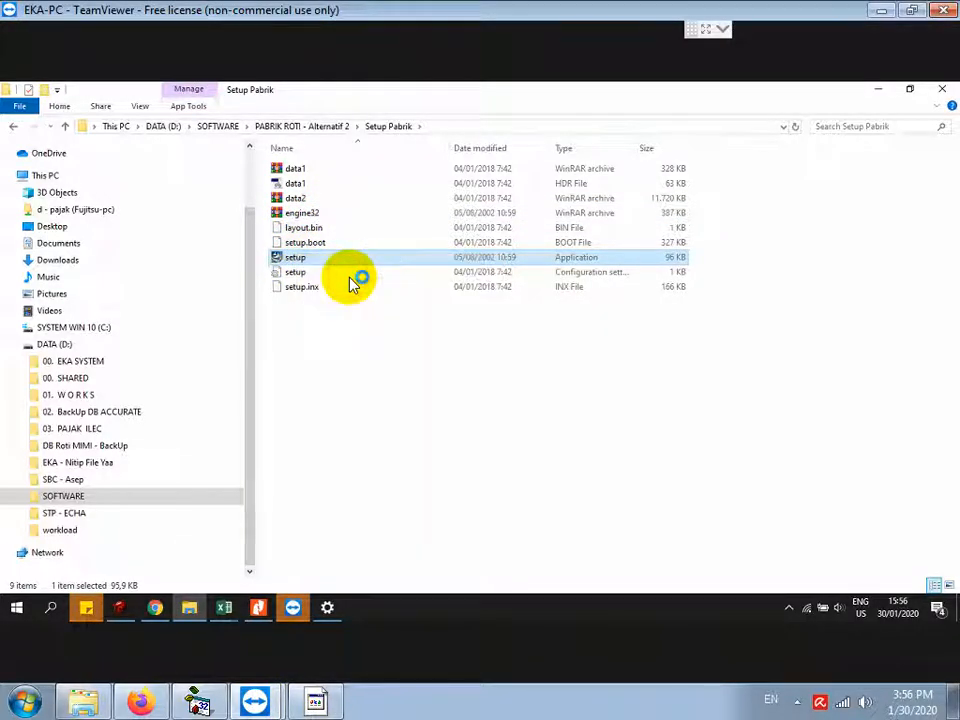
click(394, 441)
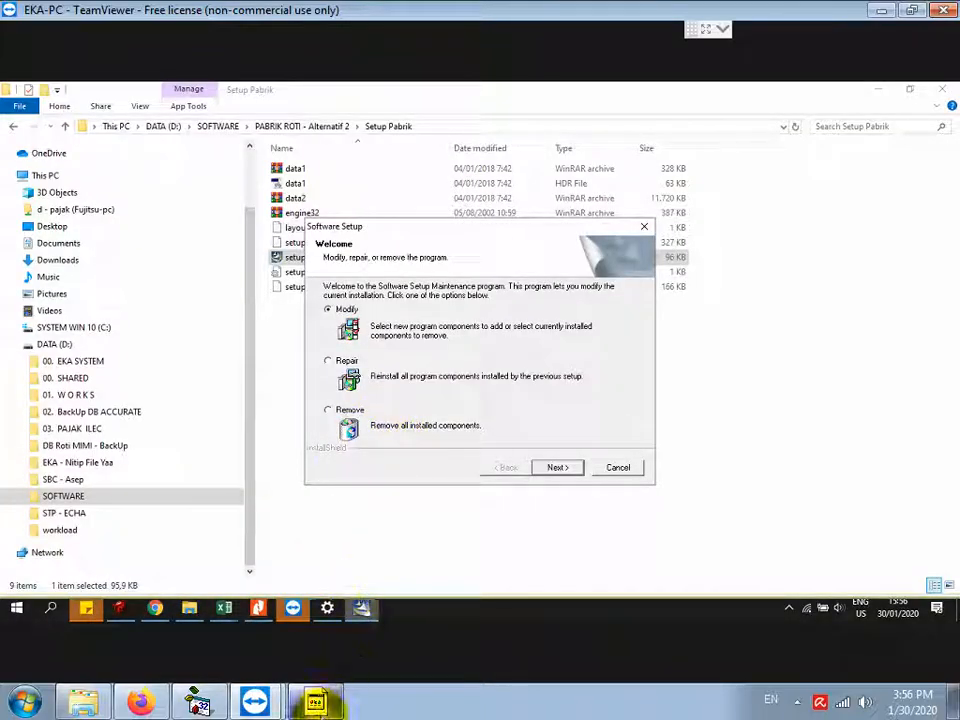
Step: Note choosing Repair since it was installed before, then repair the installation to completion
click(316, 703)
text(KARENA SUDAH PERNAH DIINSTALL, MK)
text(KA PILIH OPSI REP)
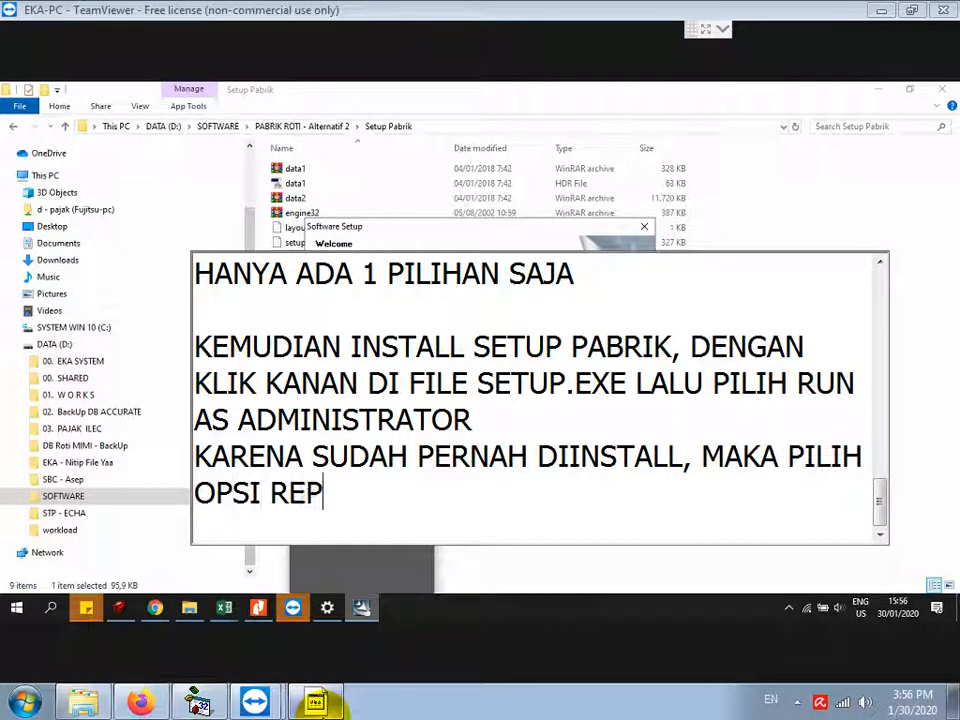
text(AIR SAJA)
key(Return)
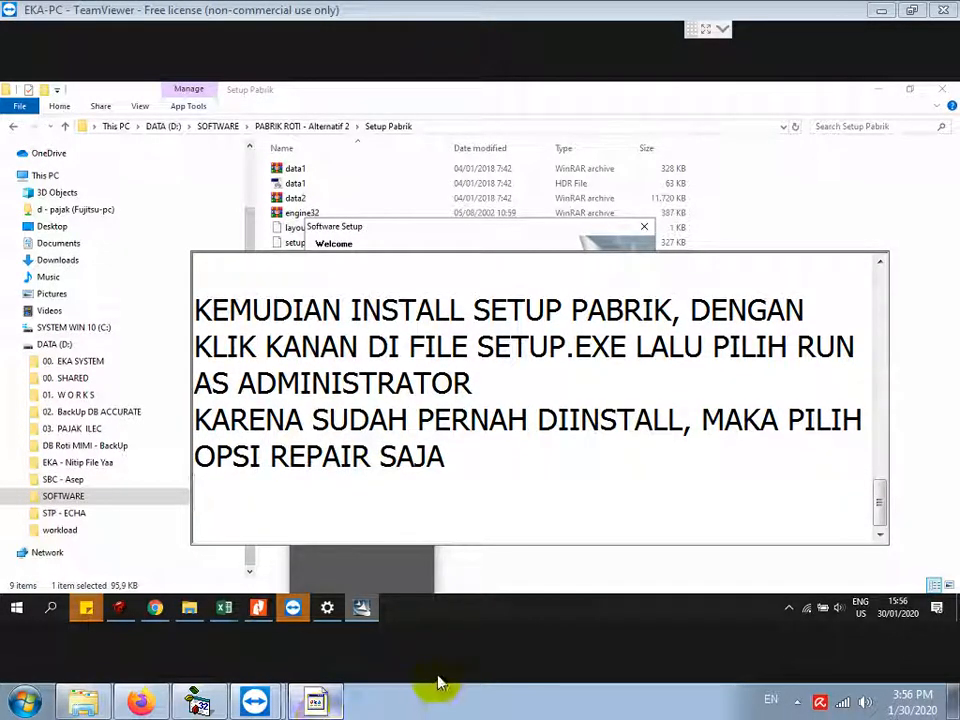
click(455, 238)
click(327, 361)
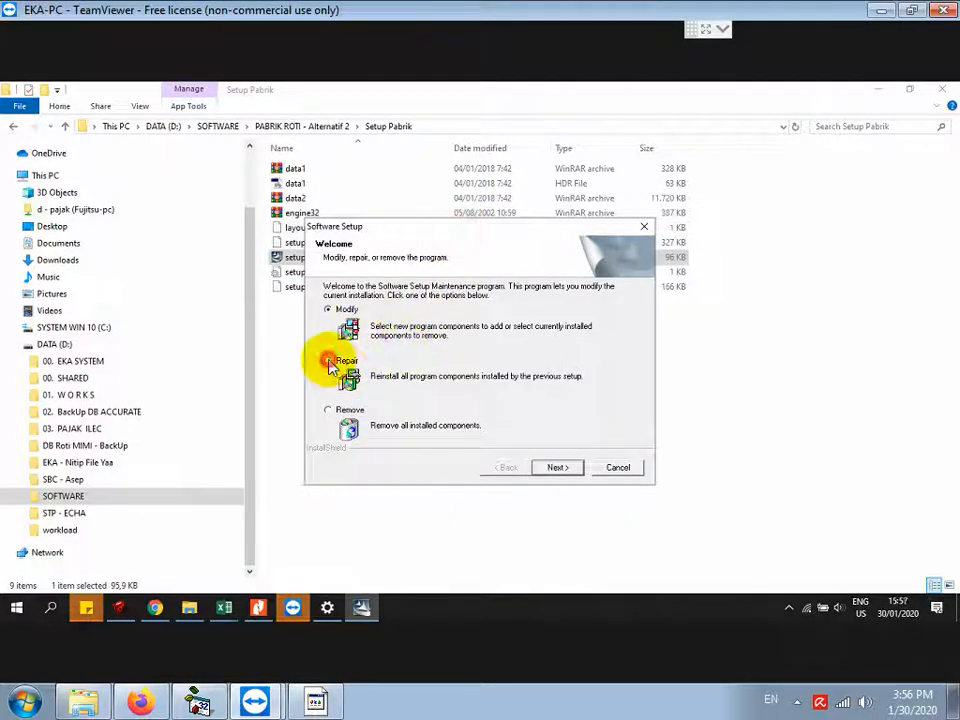
click(550, 468)
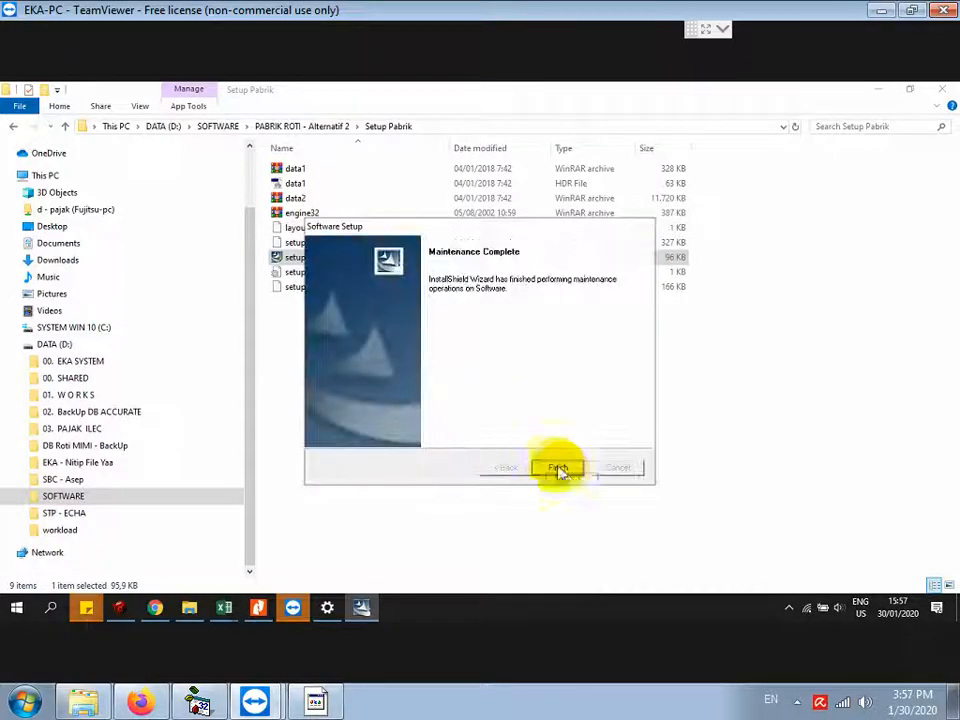
click(558, 467)
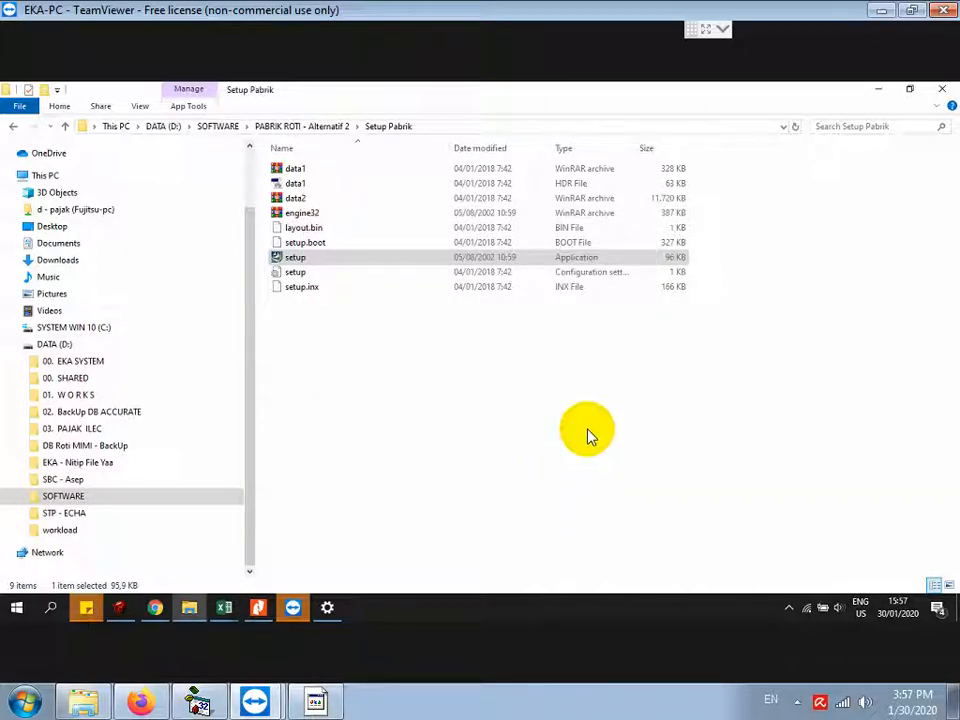
Step: Open the zkemkeeper folder and note installing the fingerprint driver via REGISTER_SDK as administrator
click(336, 128)
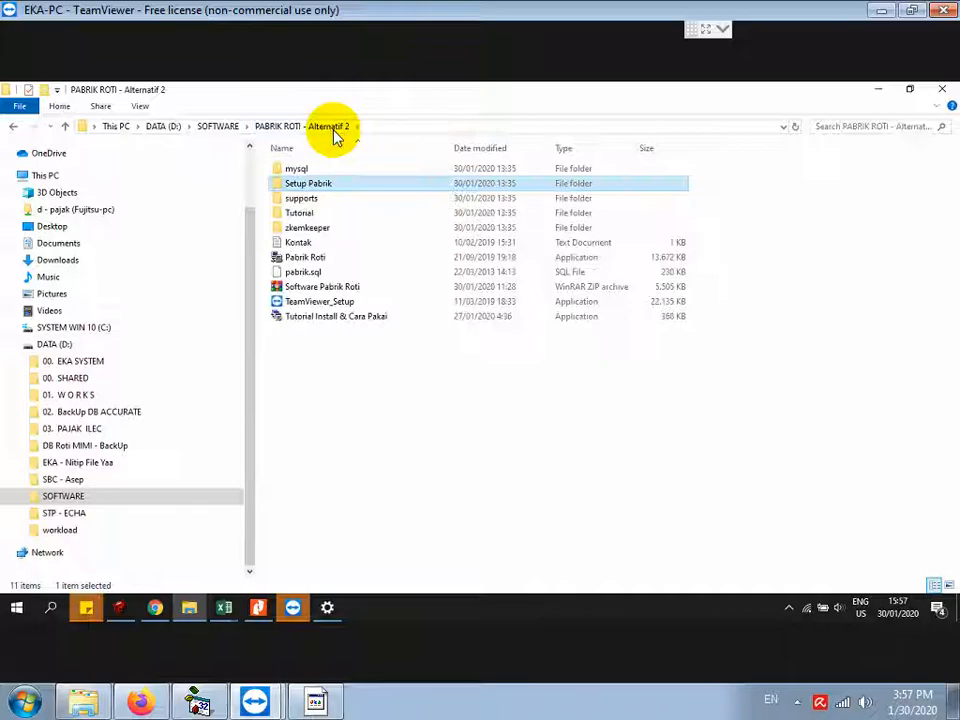
double_click(307, 228)
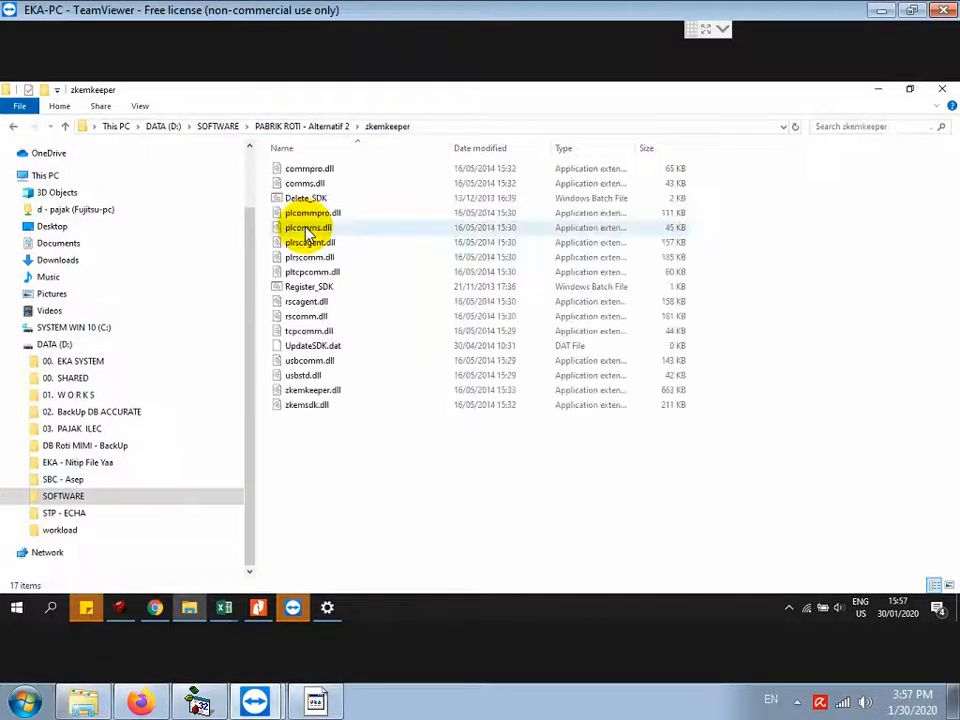
click(316, 703)
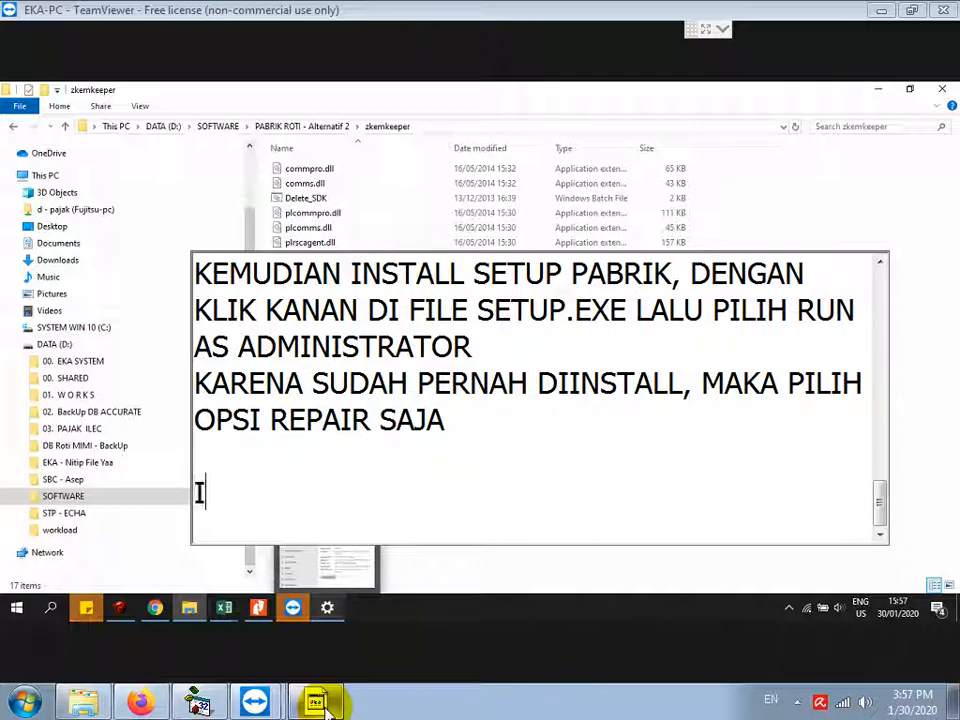
text(INSTALL DRIVER)
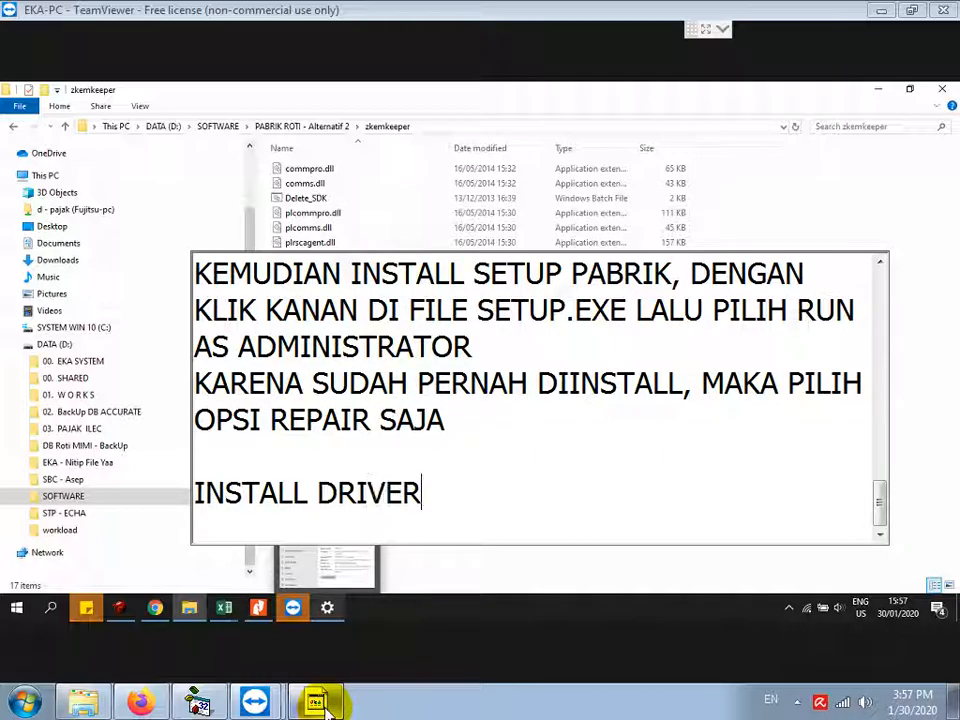
text( ALAT ABSEN)
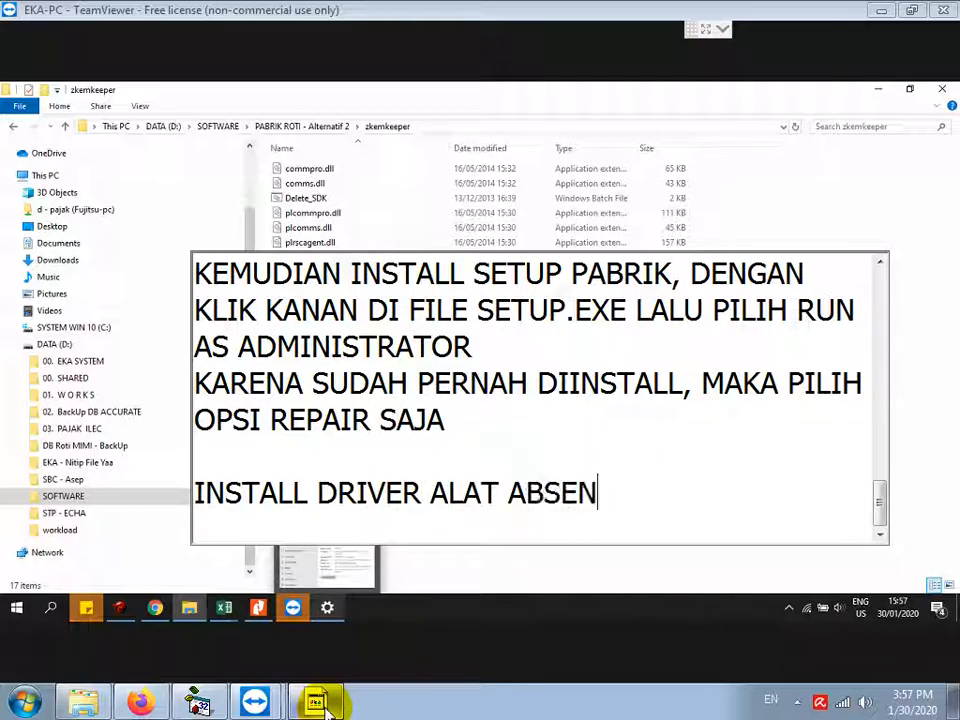
text(SI FINGER)
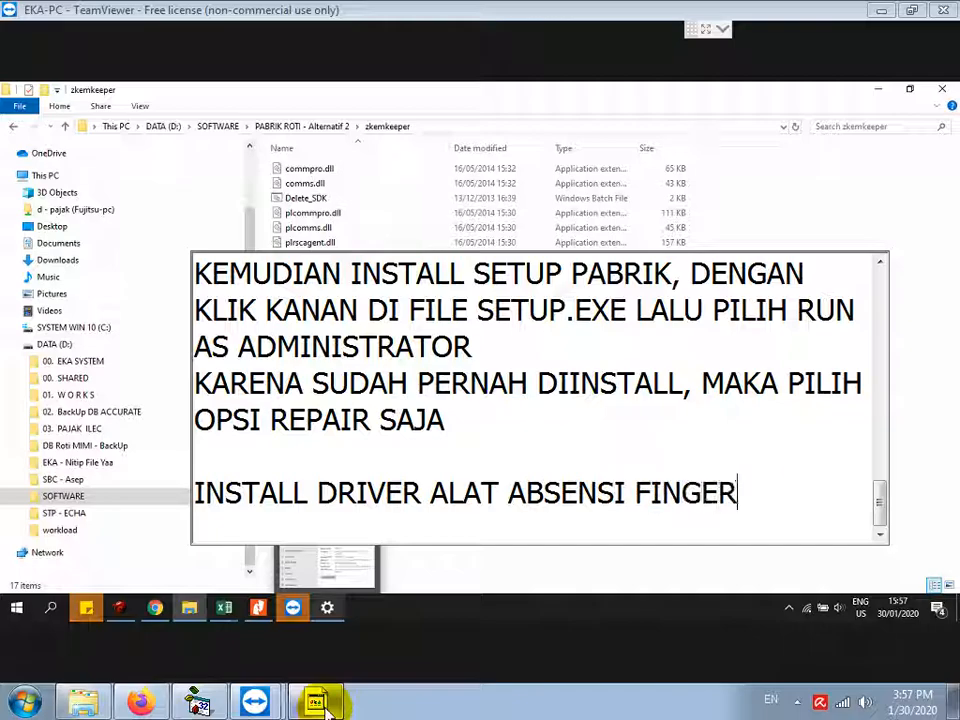
text(PRINT )
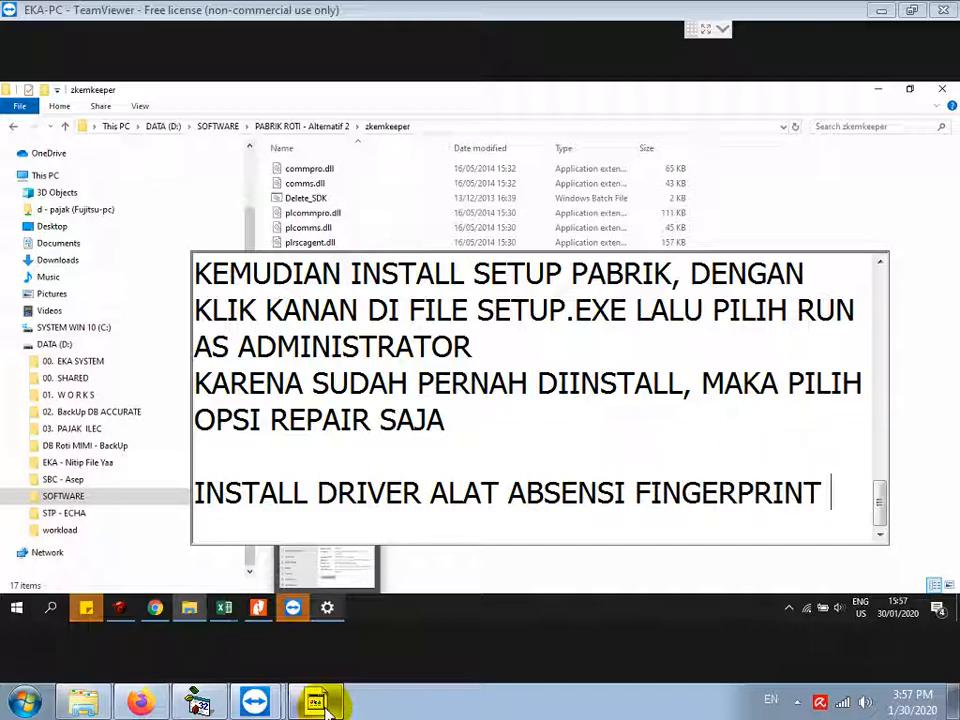
text(DENGAN KLIK KANAN D)
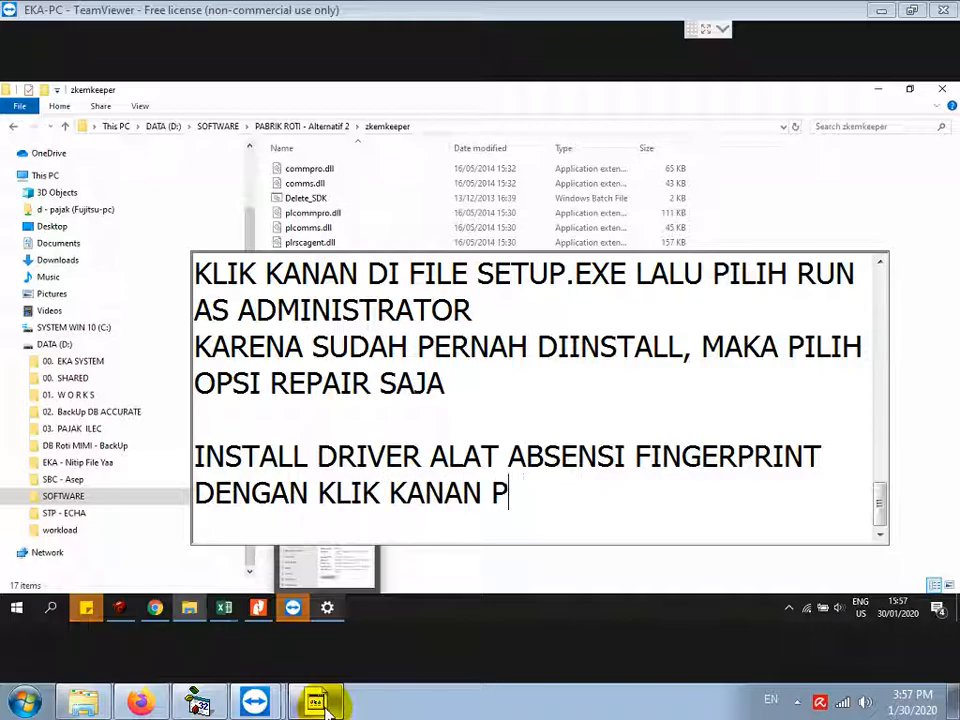
text(PADA FILE RE)
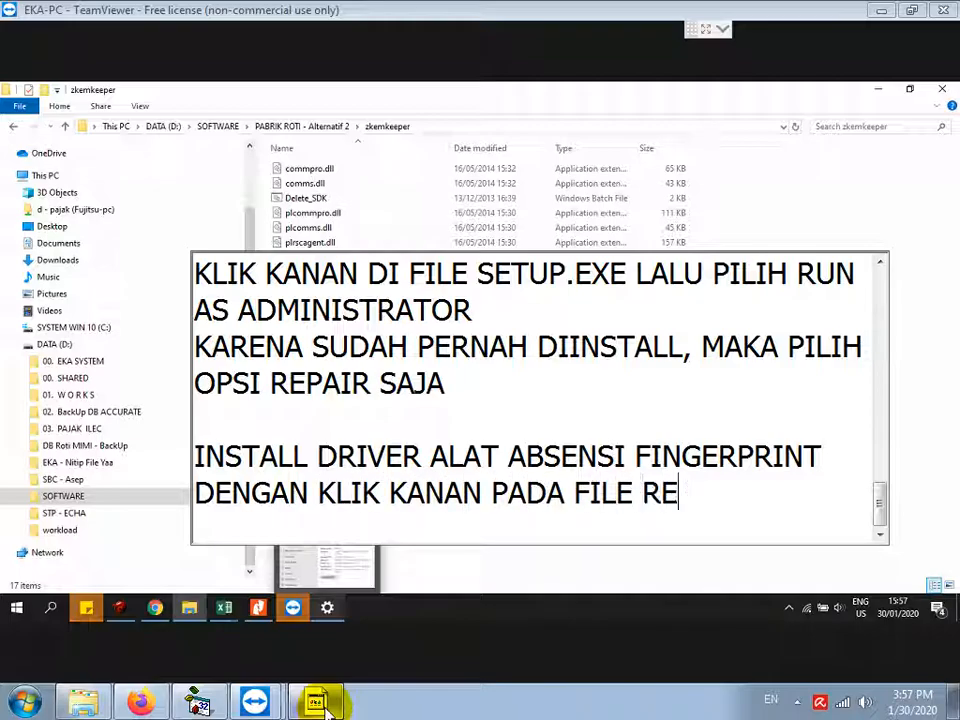
text(GISTER_SDK, LALU PI)
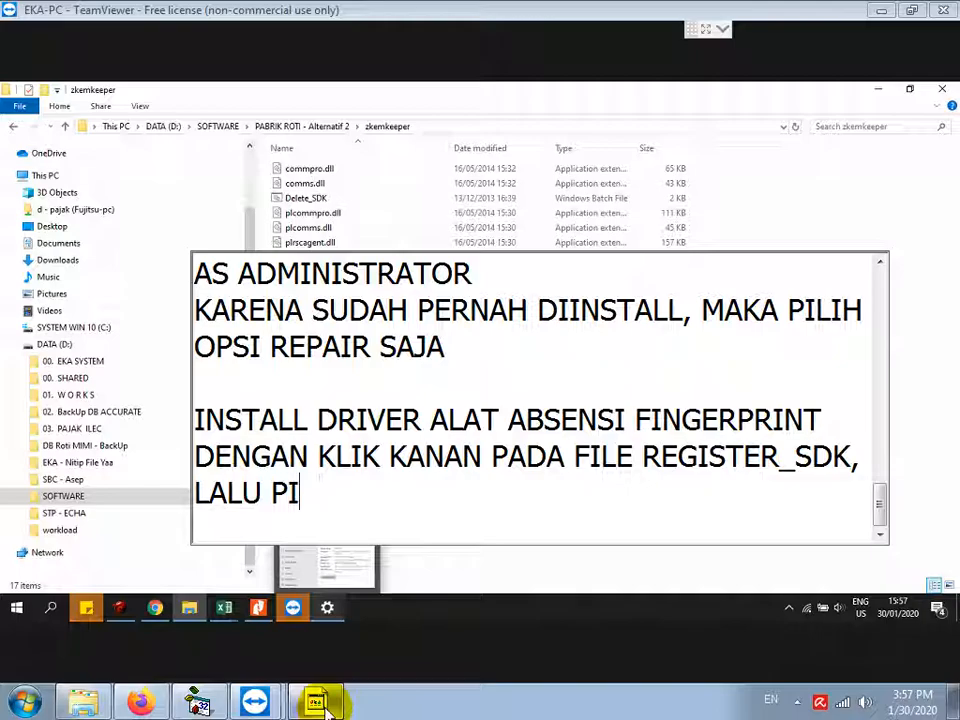
text(LIH RUN A)
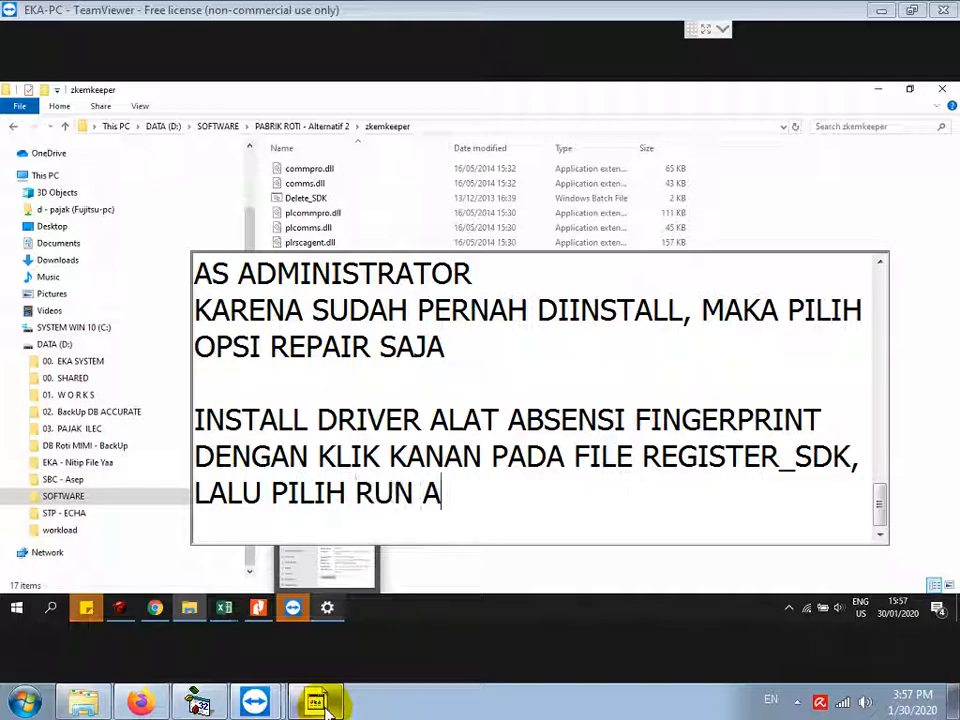
text(S ADMINISTRATOR)
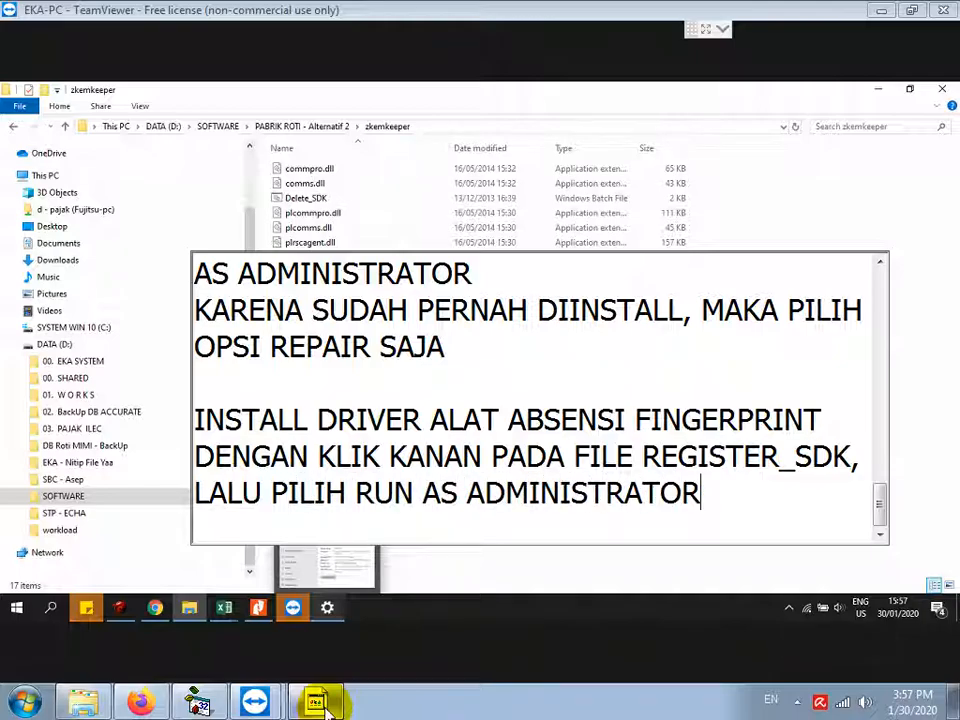
key(Return)
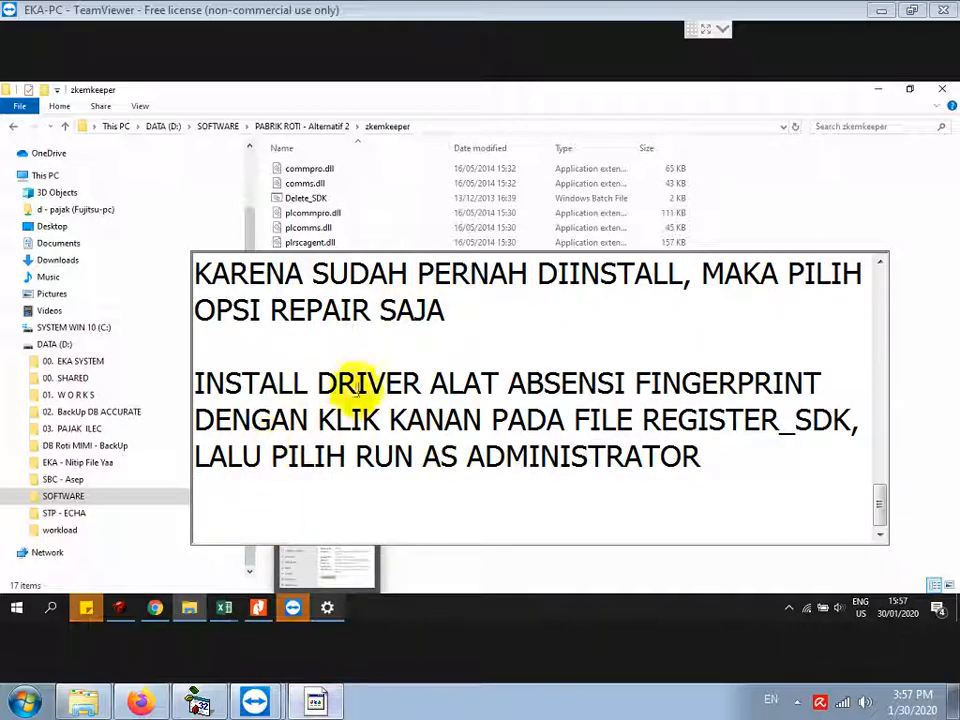
Step: Run Register_SDK as administrator, dismiss the success message, and return to PABRIK ROTI - Alternatif 2
click(452, 128)
right_click(326, 289)
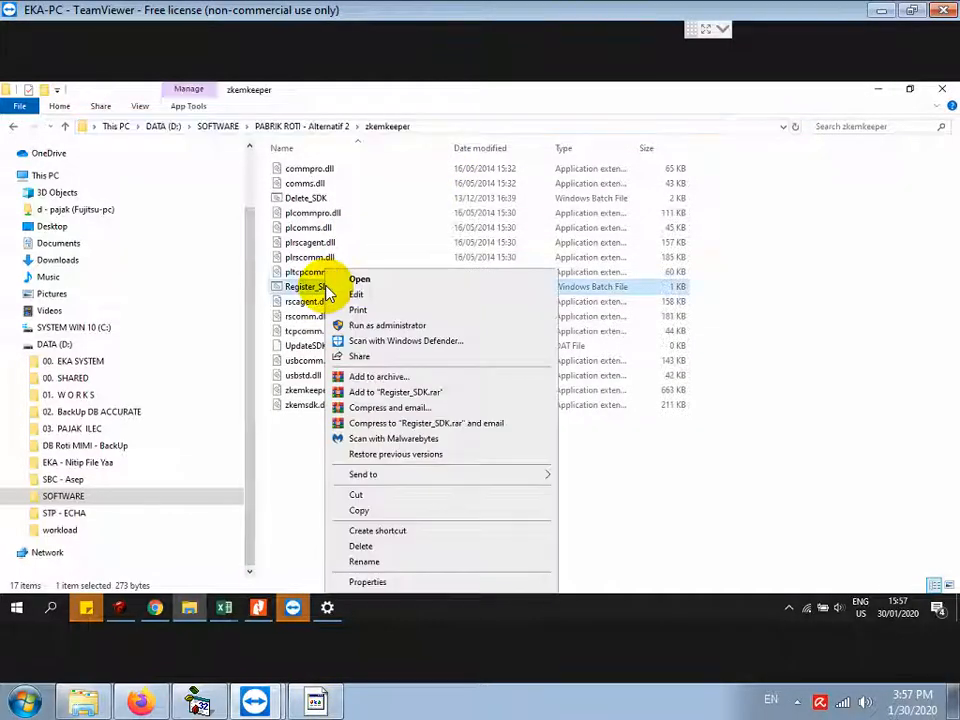
click(386, 327)
click(415, 437)
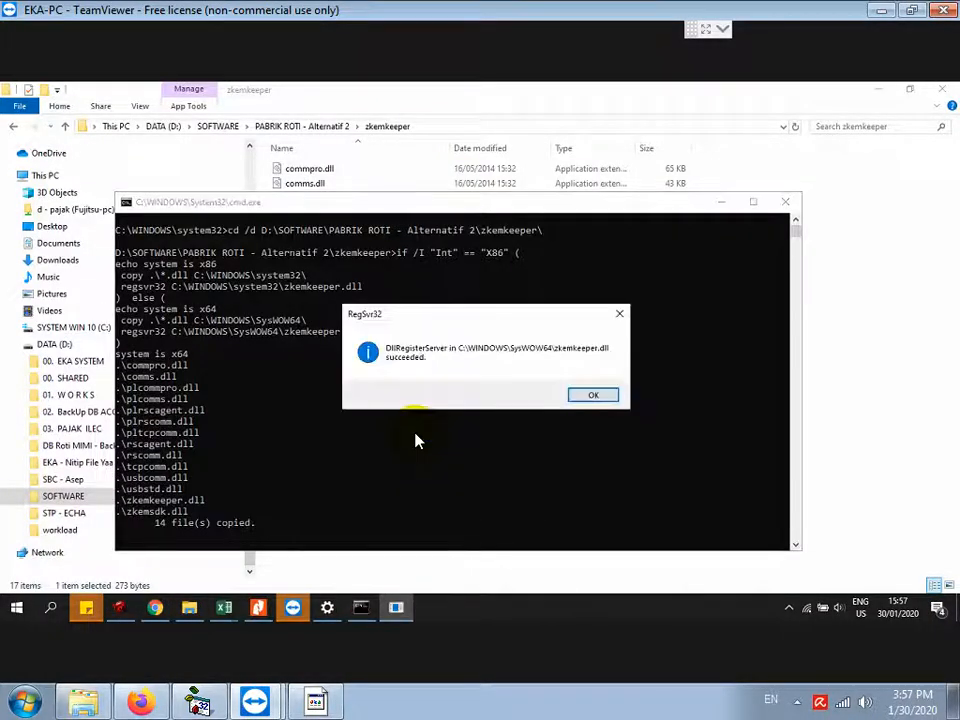
click(591, 396)
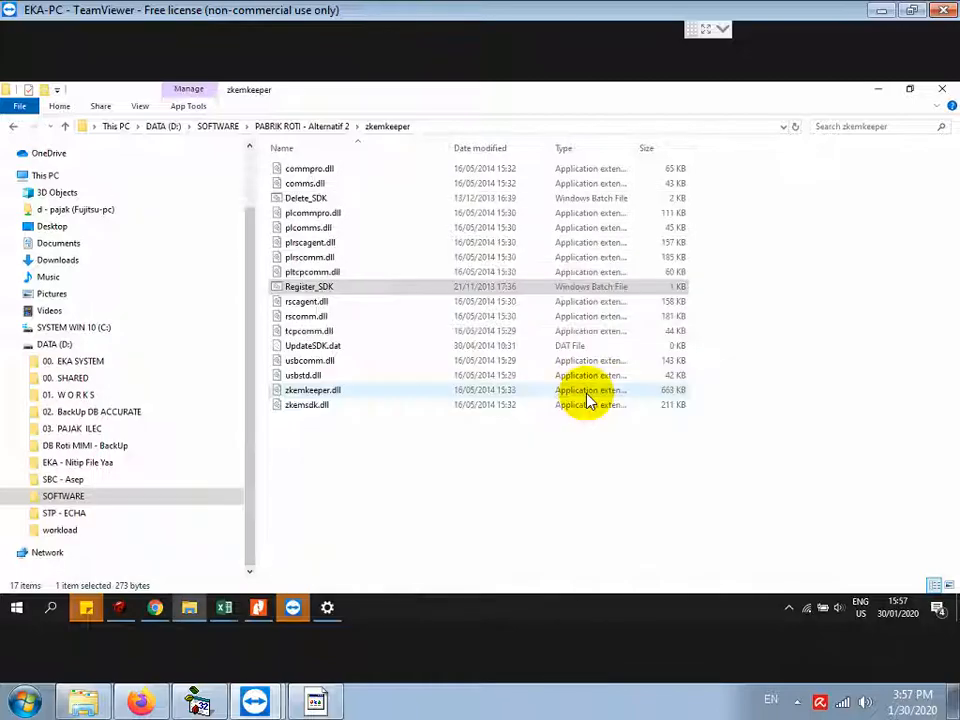
click(330, 130)
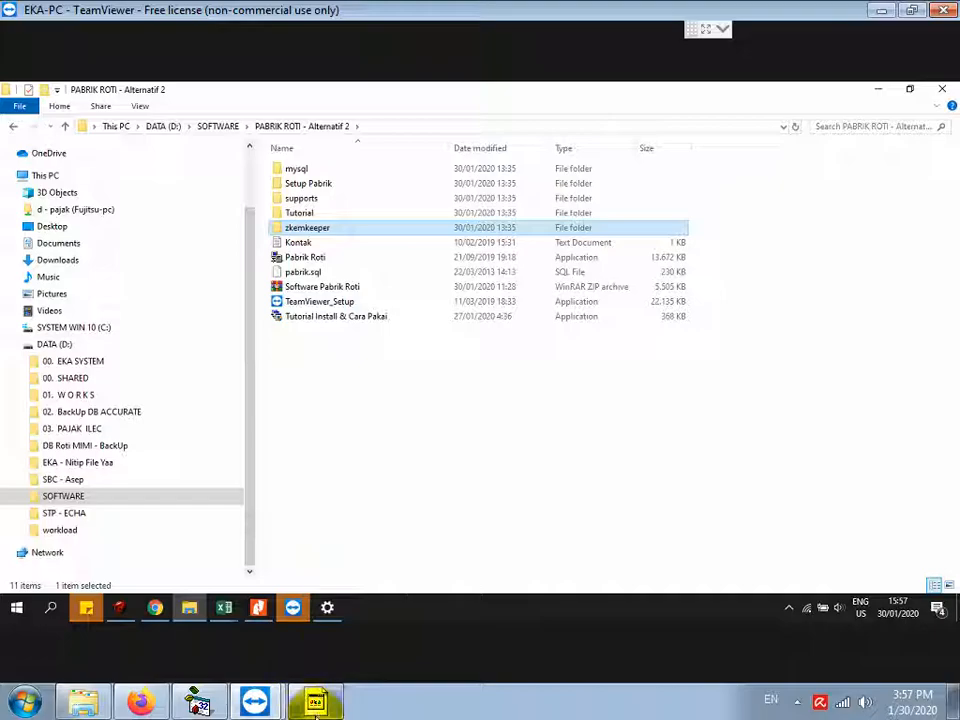
Step: Add the note 'LOGIN MYSQL ADMINISTRATOR, UNTUK PADA DATABASE .SQL NYA'
click(318, 701)
text(L)
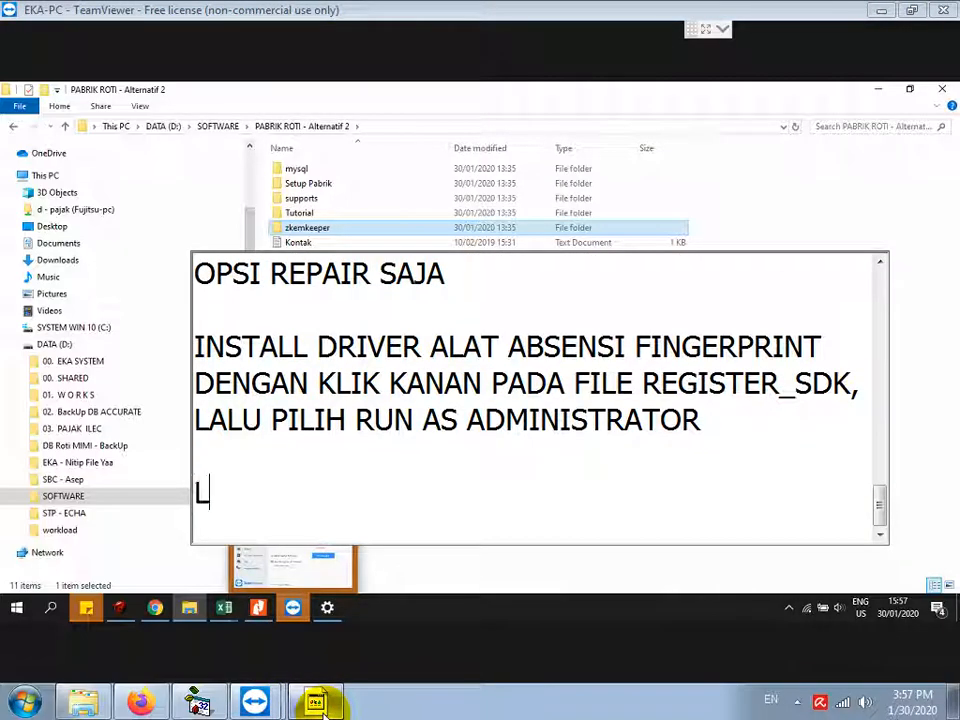
text(OGIN MYS)
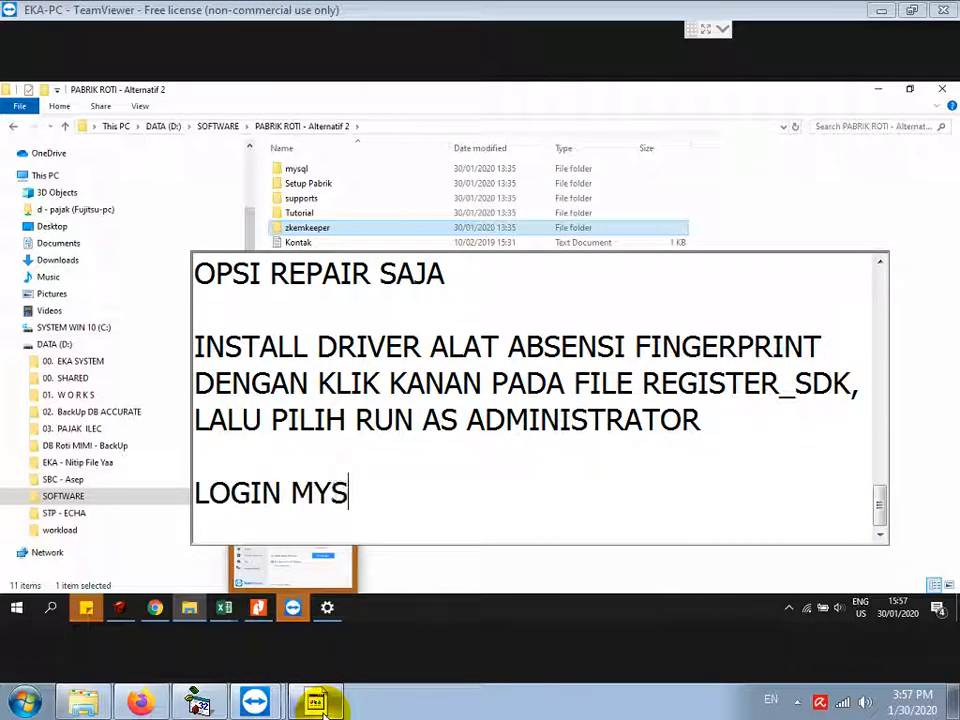
text(QL ADMINISTRAT)
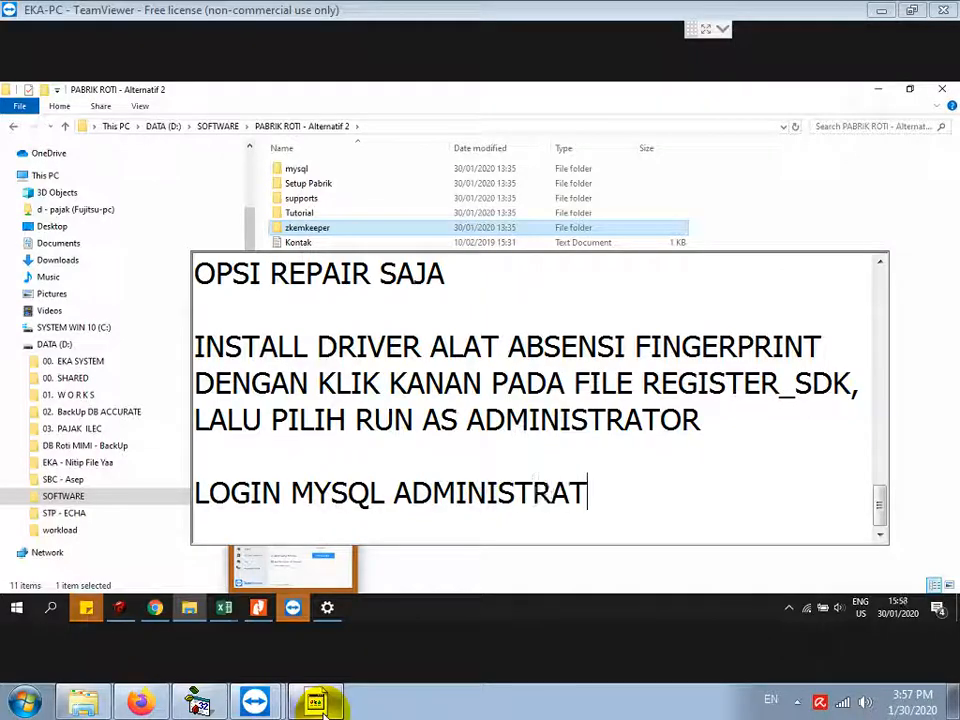
text(OR, UNTUK P)
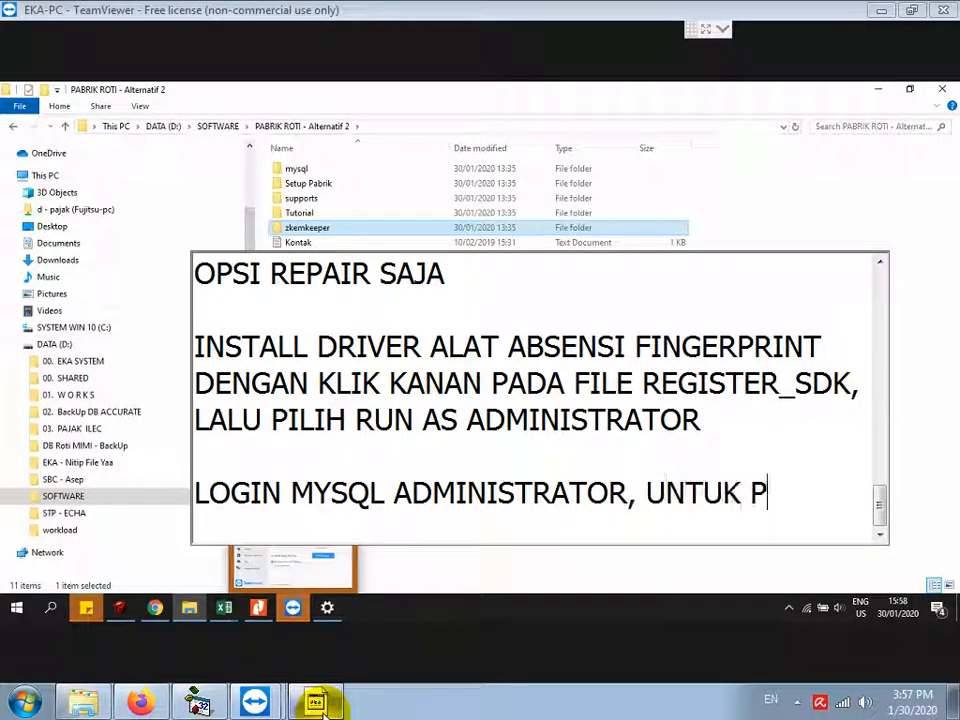
text(ADA DATABASE )
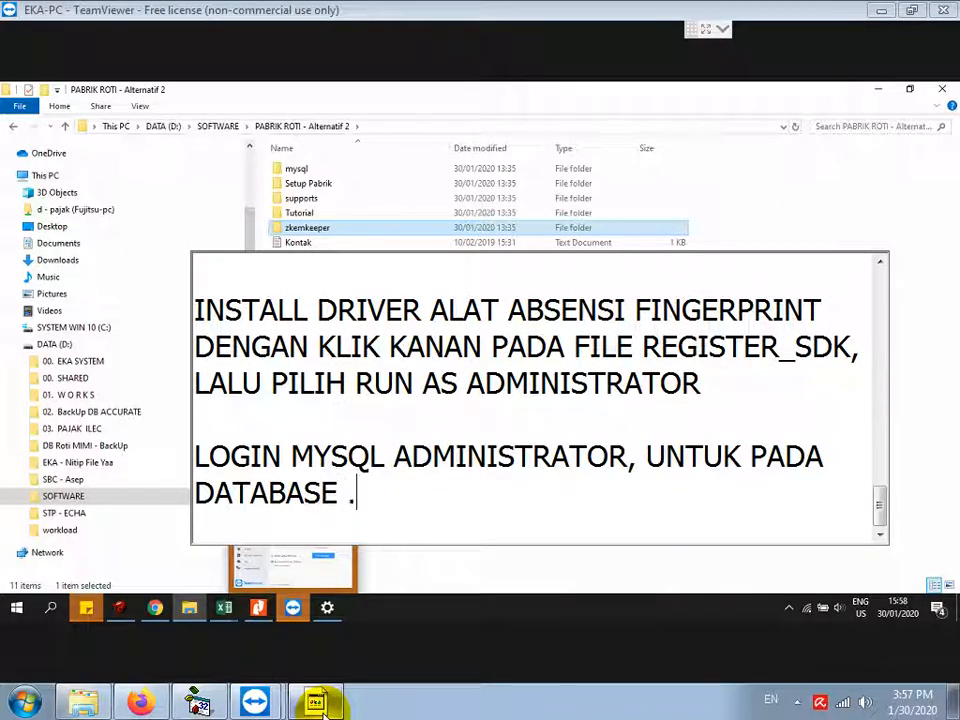
text(.SQL NYA)
key(Return)
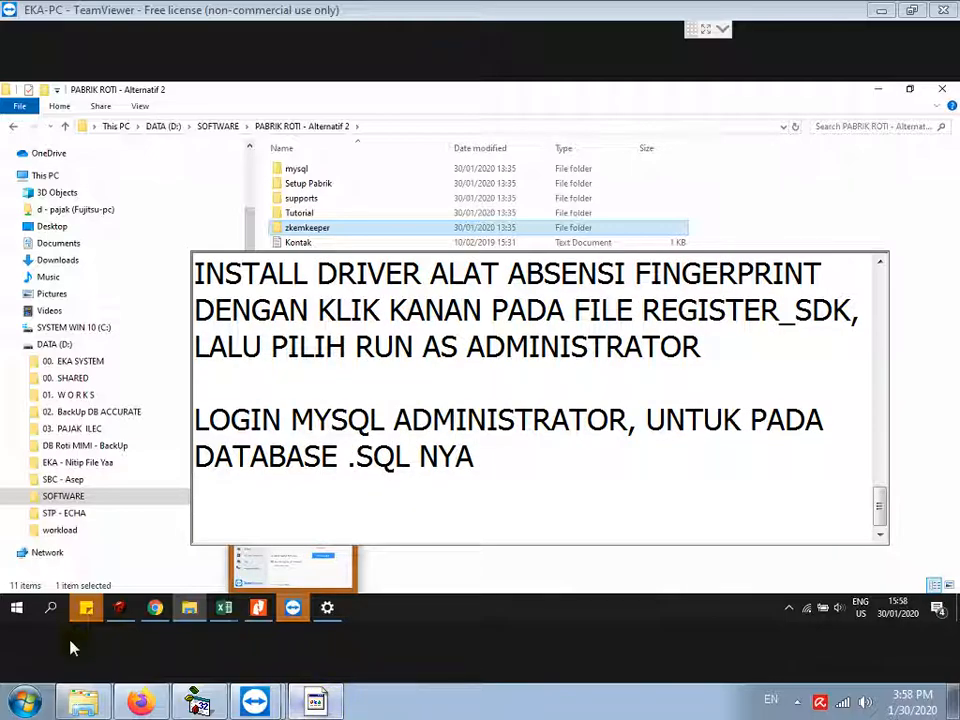
Step: Launch MySQL Administrator from the Start menu's MySQL group and fill in the 127.0.0.1 root login
click(17, 609)
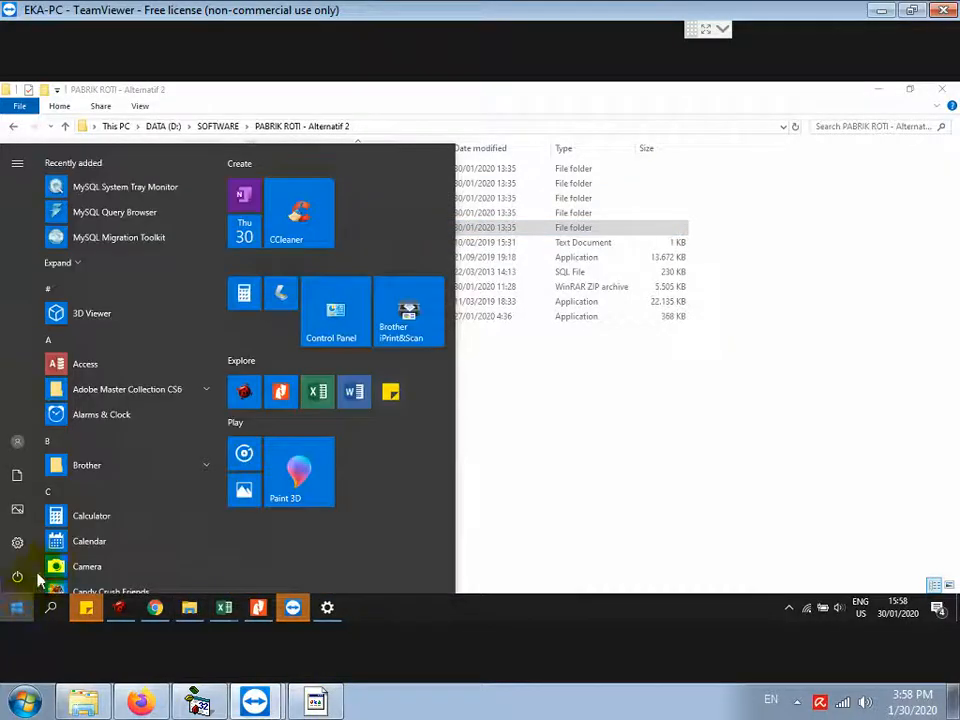
scroll(85, 412, down, 4)
scroll(83, 414, up, 4)
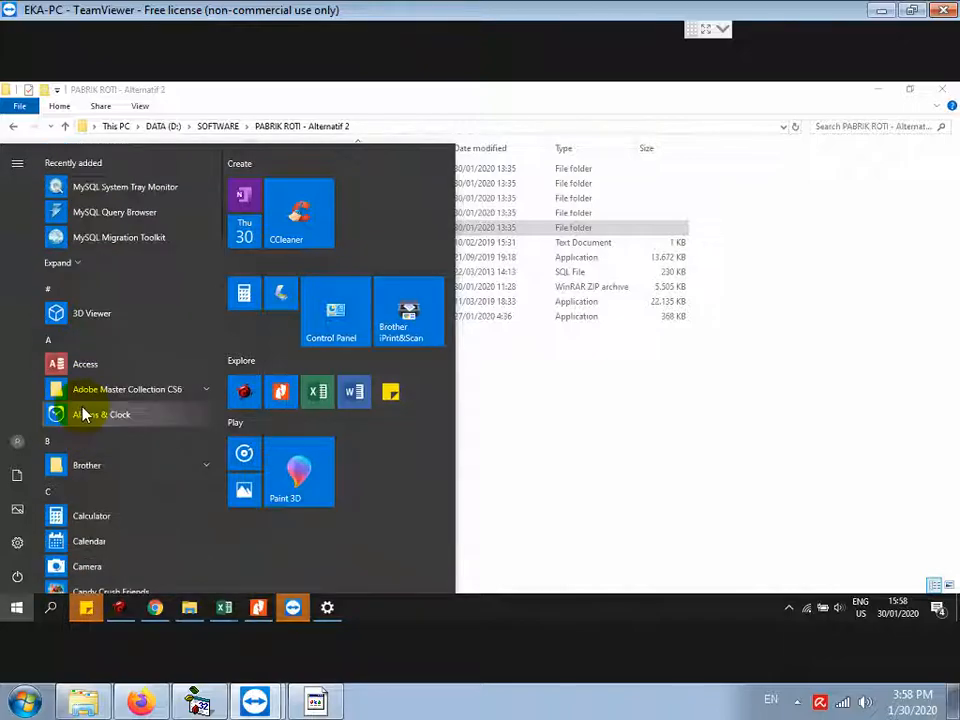
scroll(100, 410, down, 7)
scroll(110, 416, down, 8)
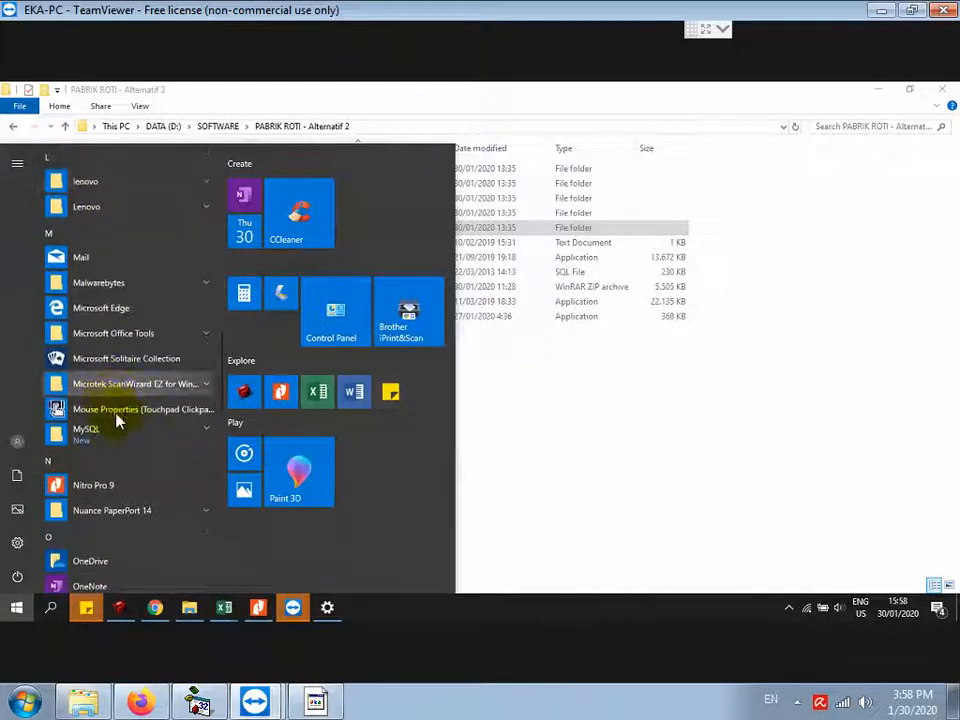
scroll(113, 420, down, 3)
click(88, 326)
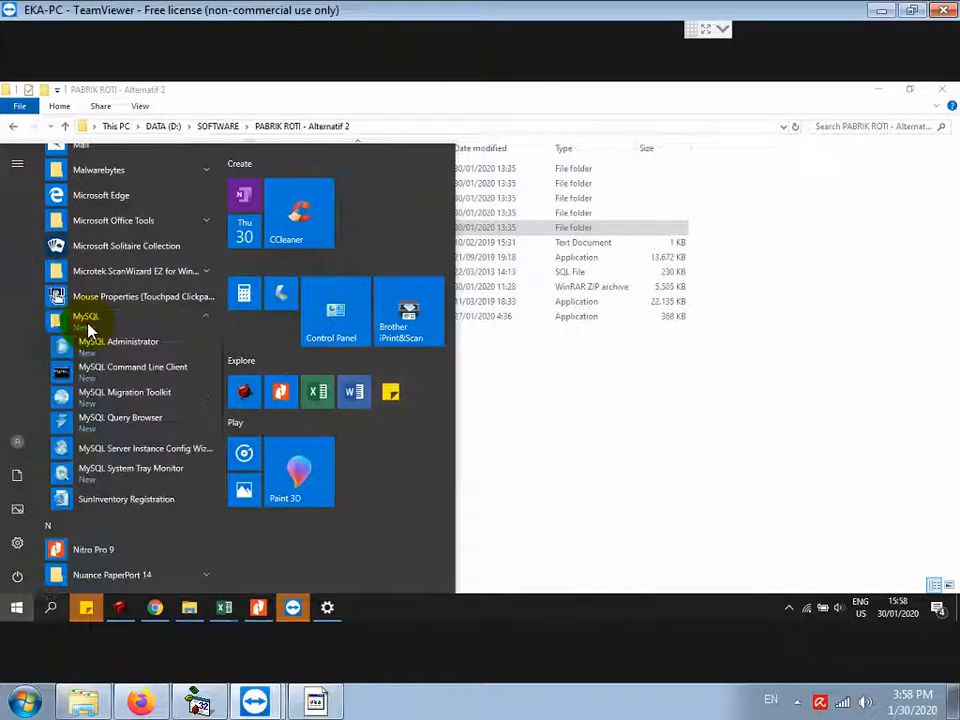
click(110, 348)
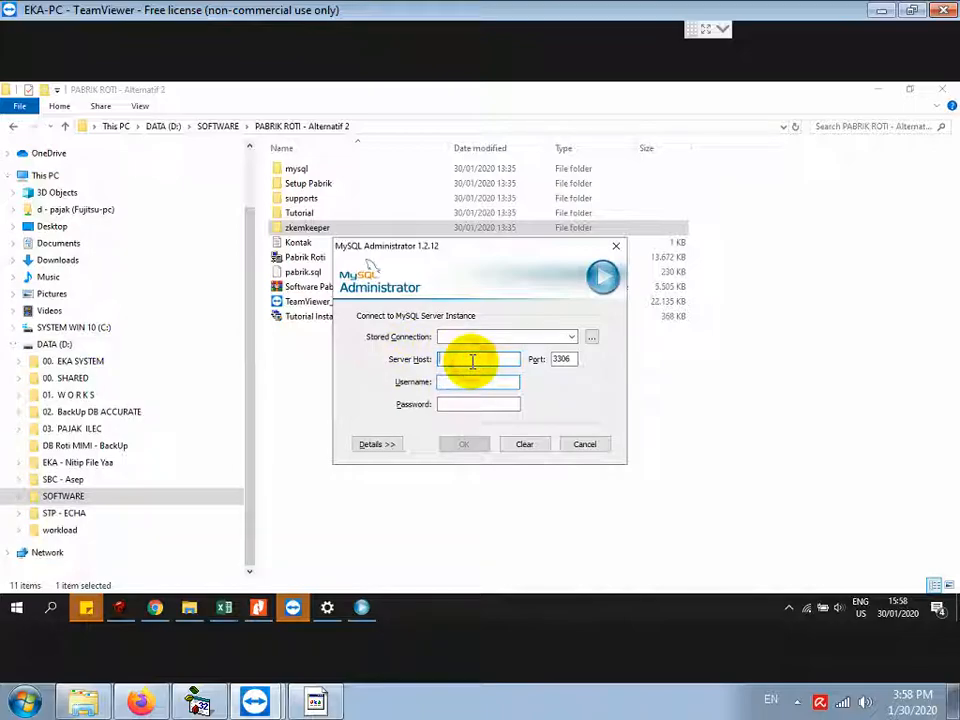
text(lo)
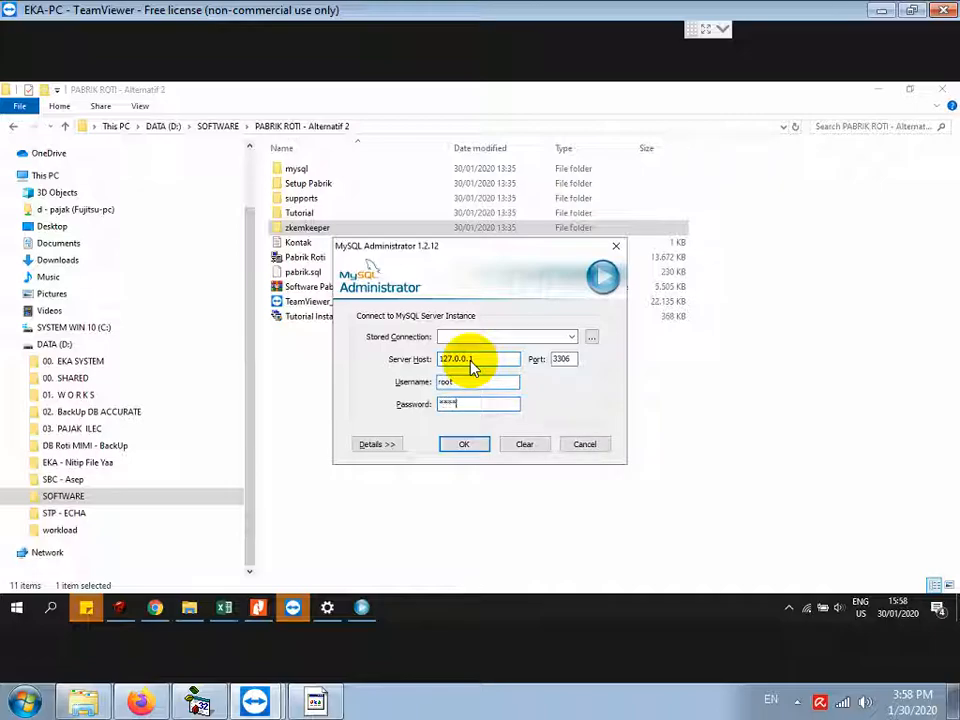
Step: Add a line to the tutorial note explaining how the root password is filled in, all lowercase
click(316, 700)
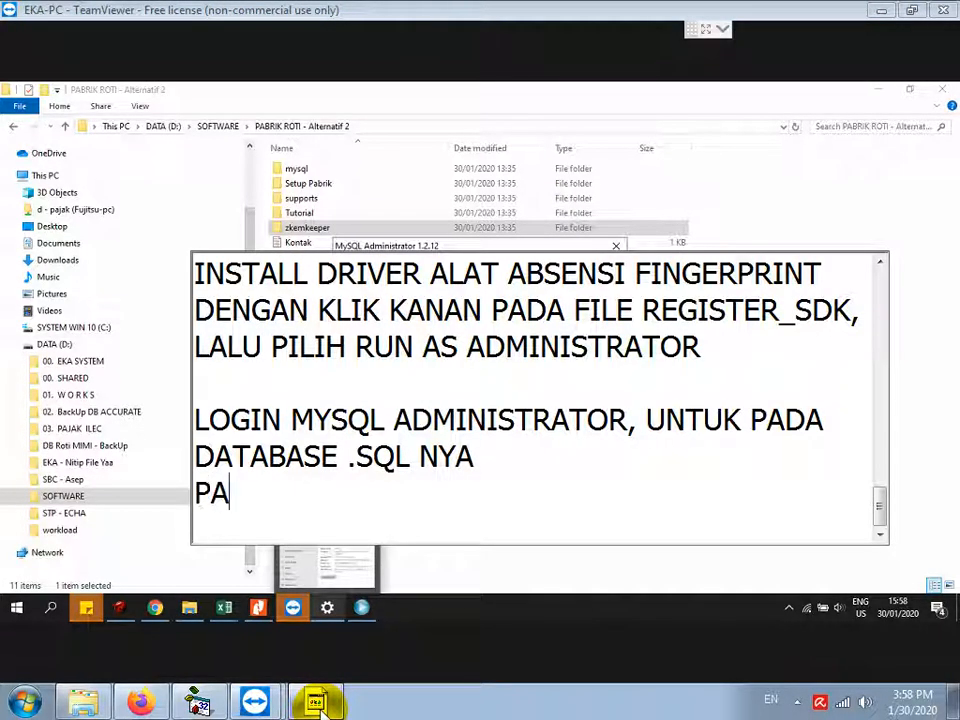
text(SSWORD ROOT DI)
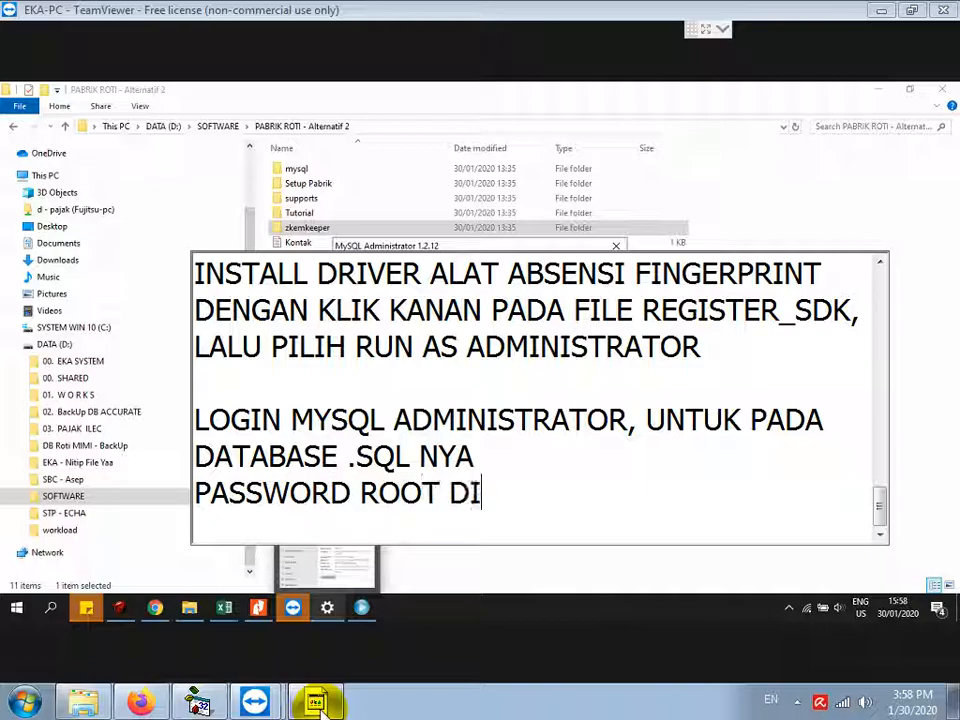
text(ISI DENGAN ROOT JUGA KECIL SEMUA)
key(Return)
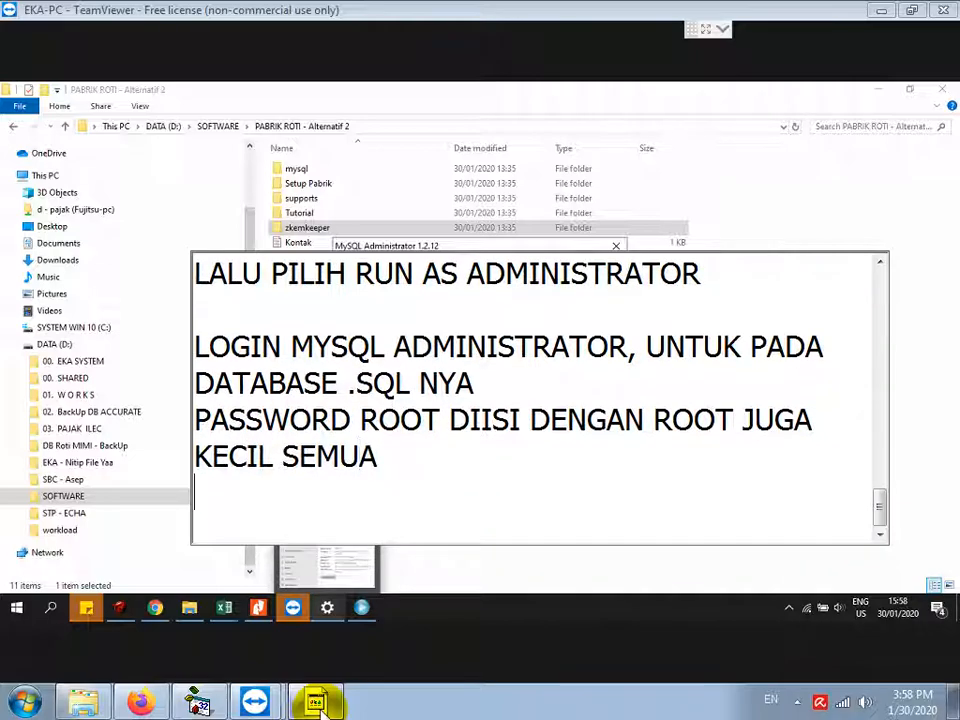
Step: Log in to the local MySQL server and go to the Restore section
click(362, 607)
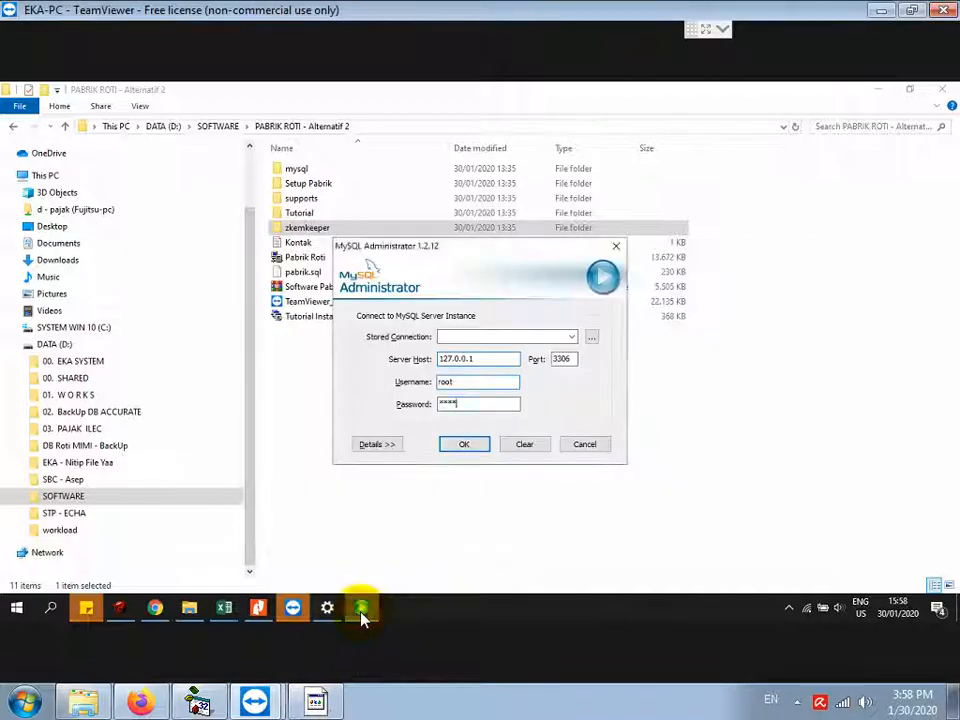
click(463, 444)
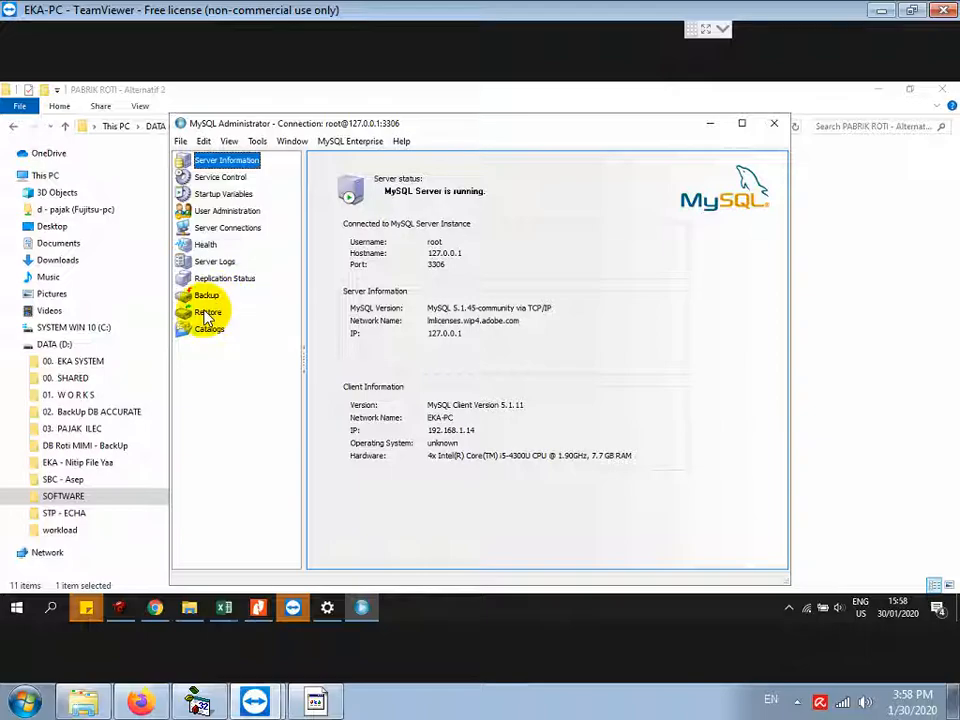
click(205, 312)
Step: Restore pabrik.sql from D:\SOFTWARE\PABRIK ROTI - Alternatif 2 and close the finished restore report
click(648, 558)
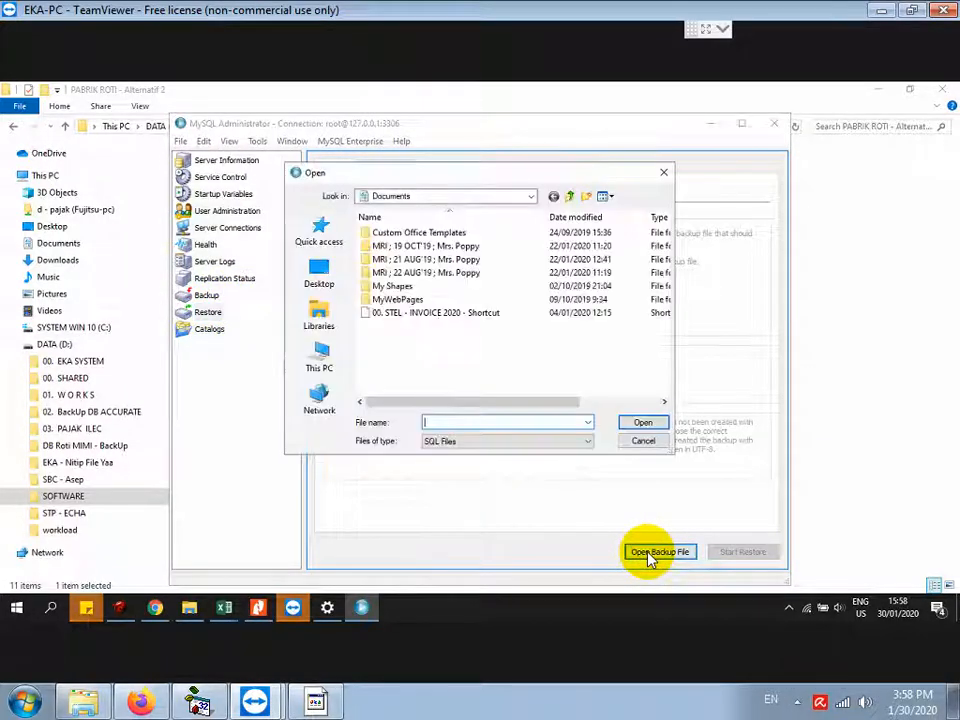
click(333, 364)
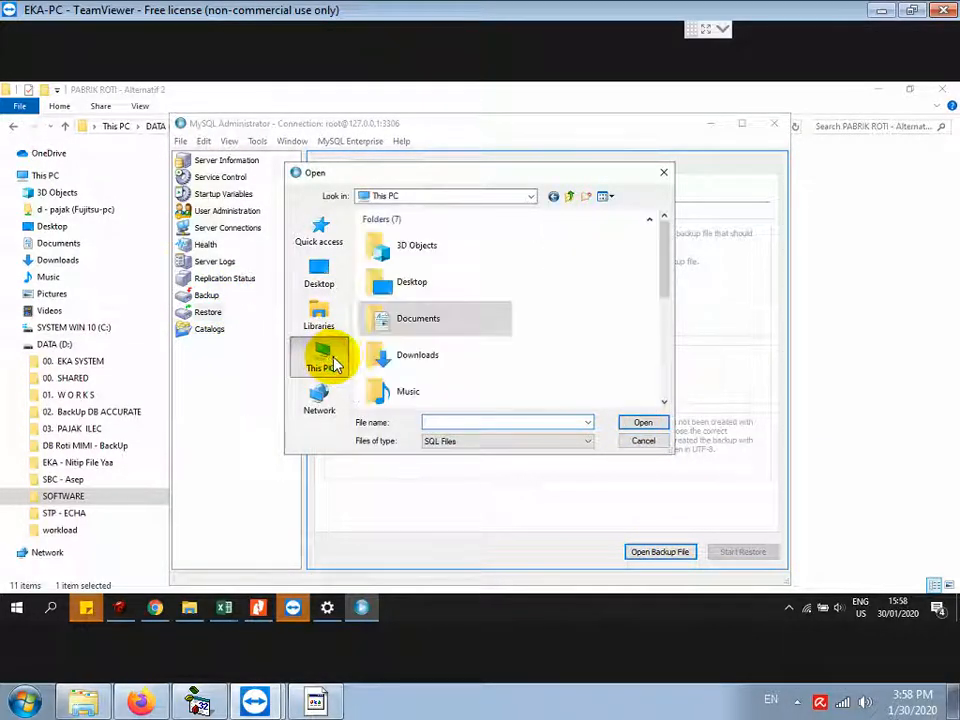
click(668, 378)
double_click(433, 350)
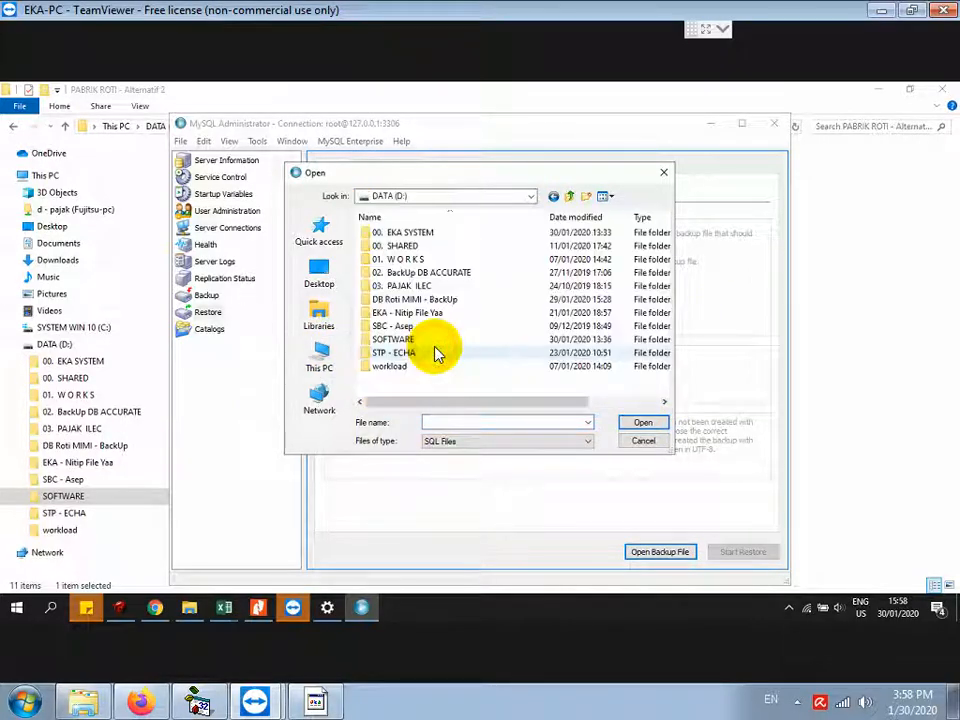
double_click(392, 339)
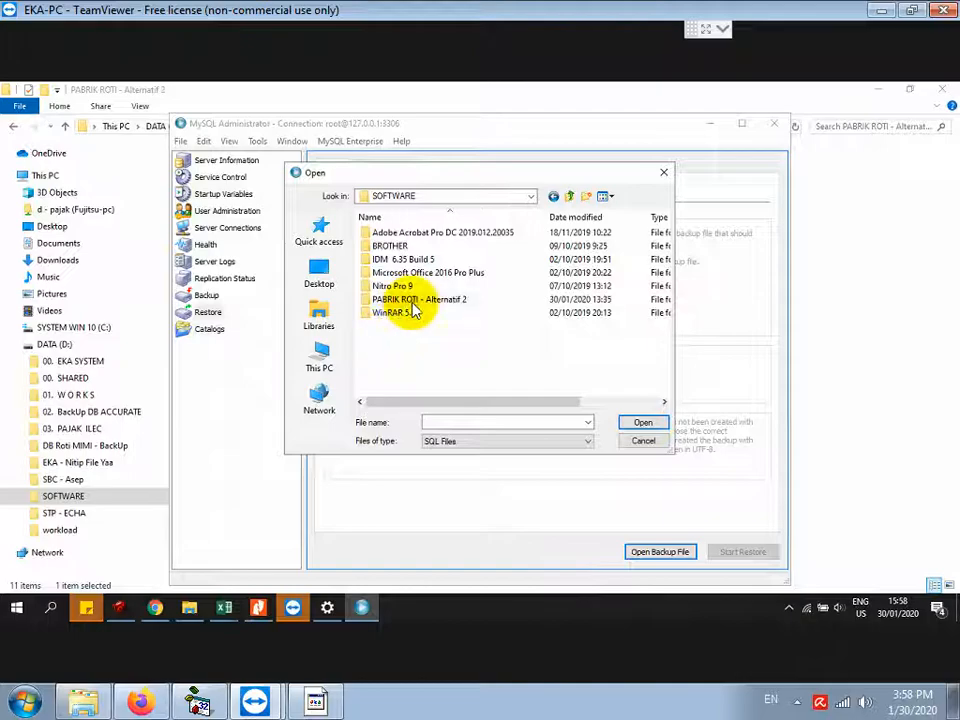
double_click(435, 300)
click(400, 299)
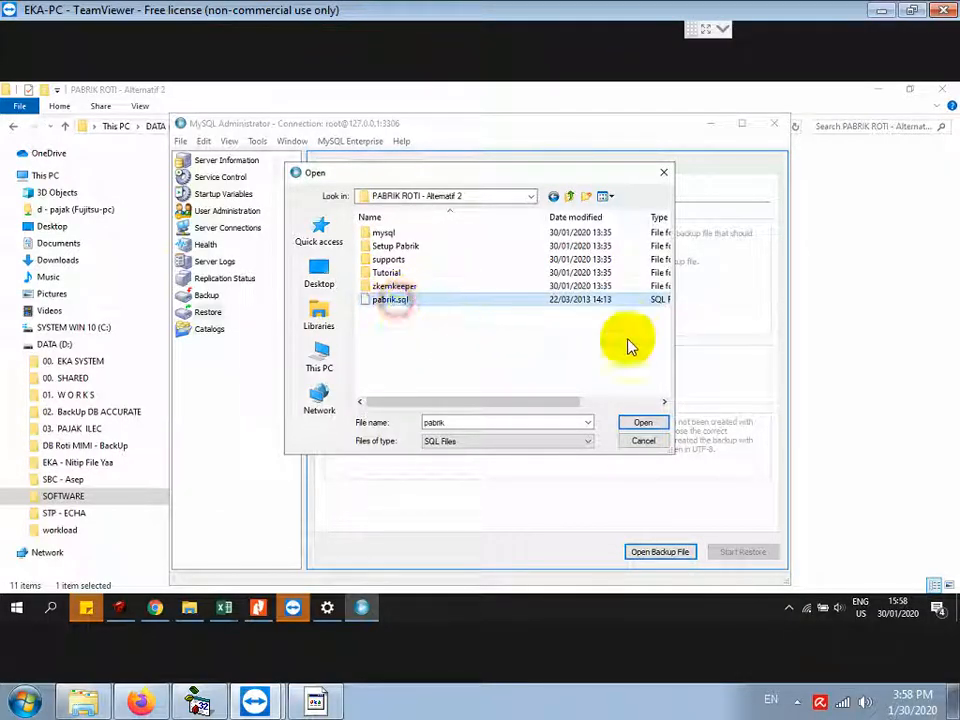
click(660, 423)
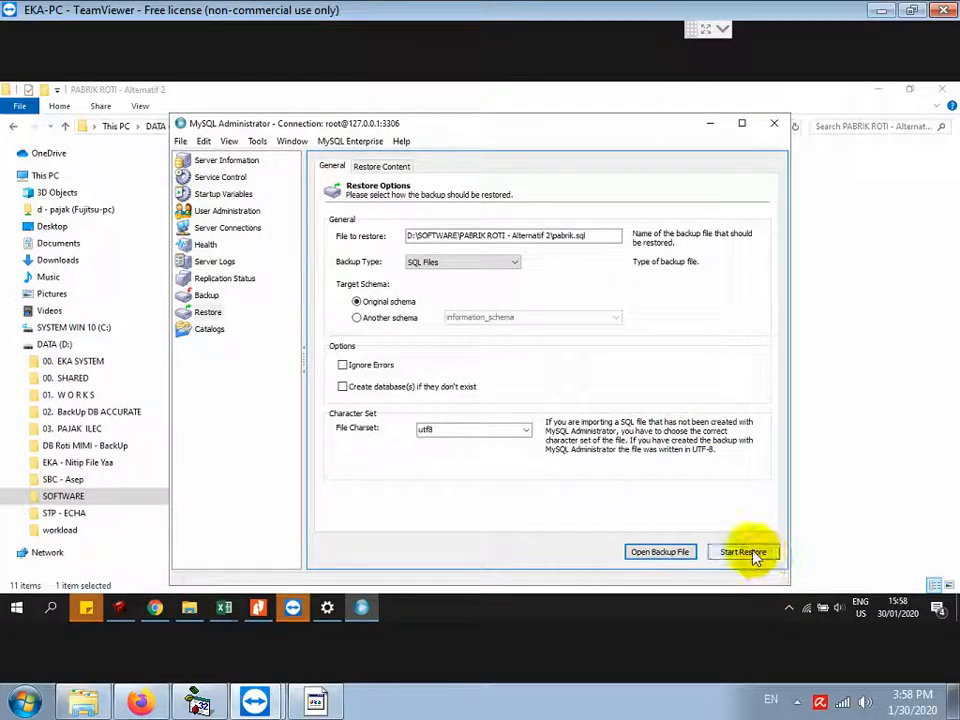
click(745, 554)
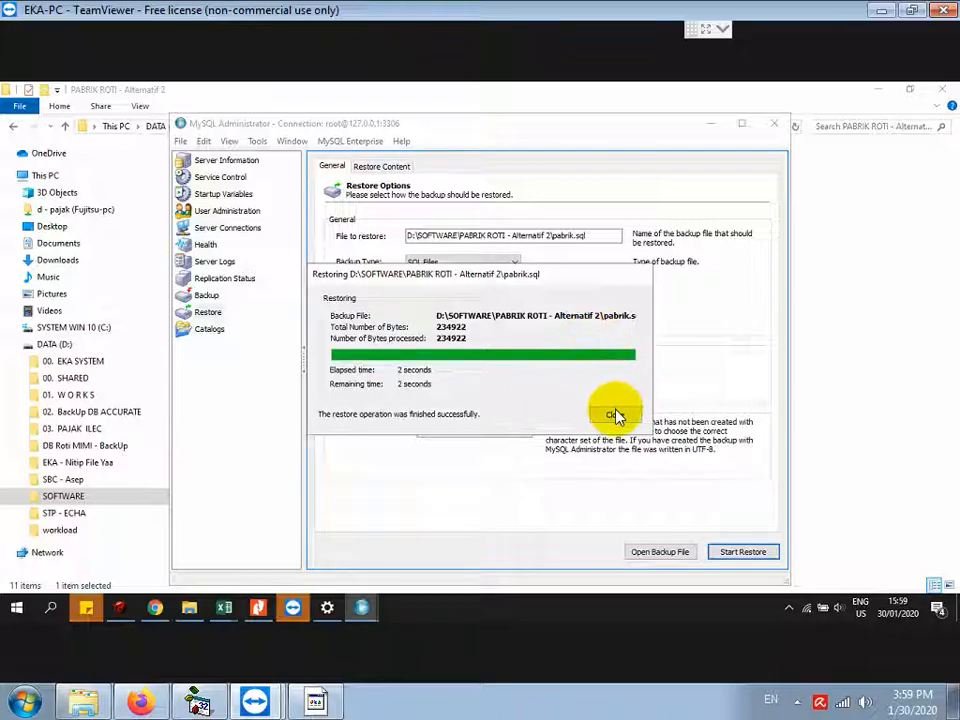
click(613, 413)
Step: Add a note line: create the PABRIK desktop shortcut by right-clicking PABRIK.EXE and choosing SEND TO DESKTOP
click(709, 123)
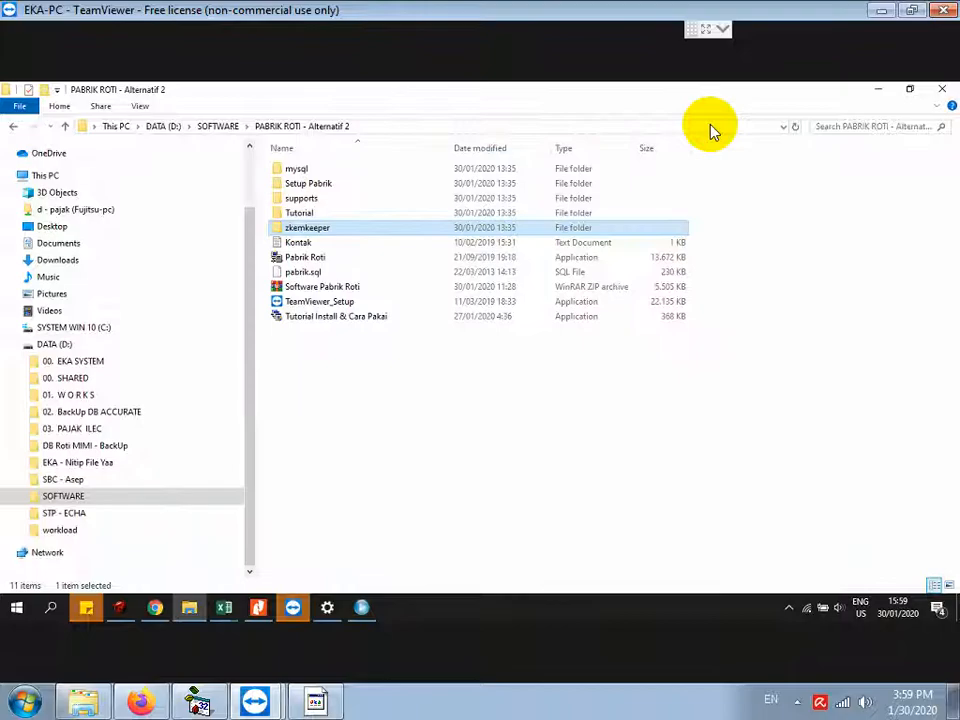
click(330, 705)
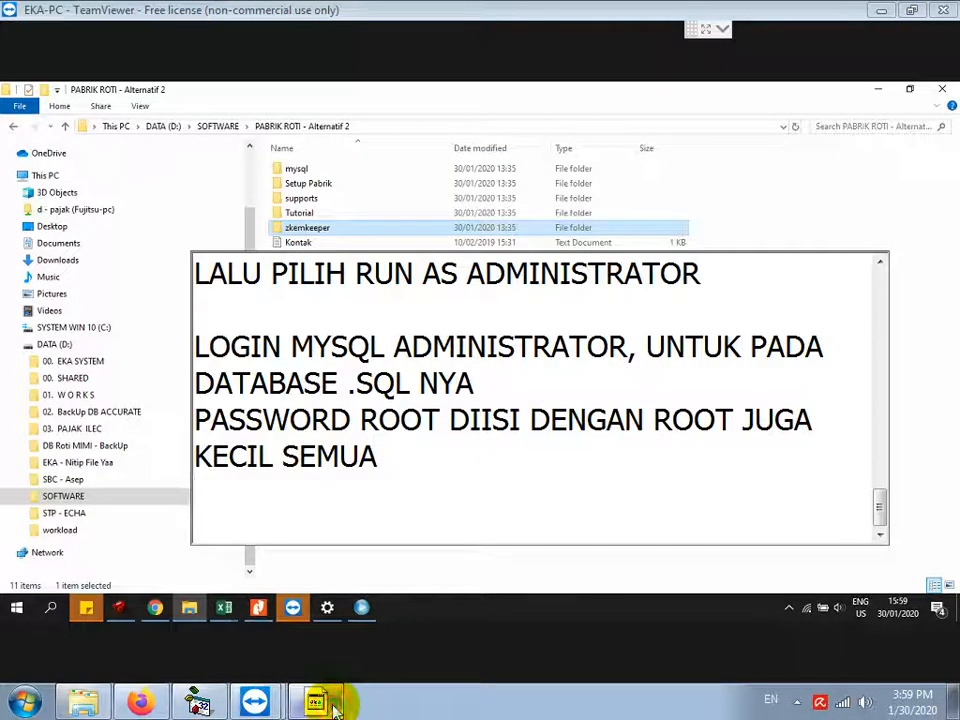
key(Return)
key(Return)
text(BUATLAH SHORTCUT)
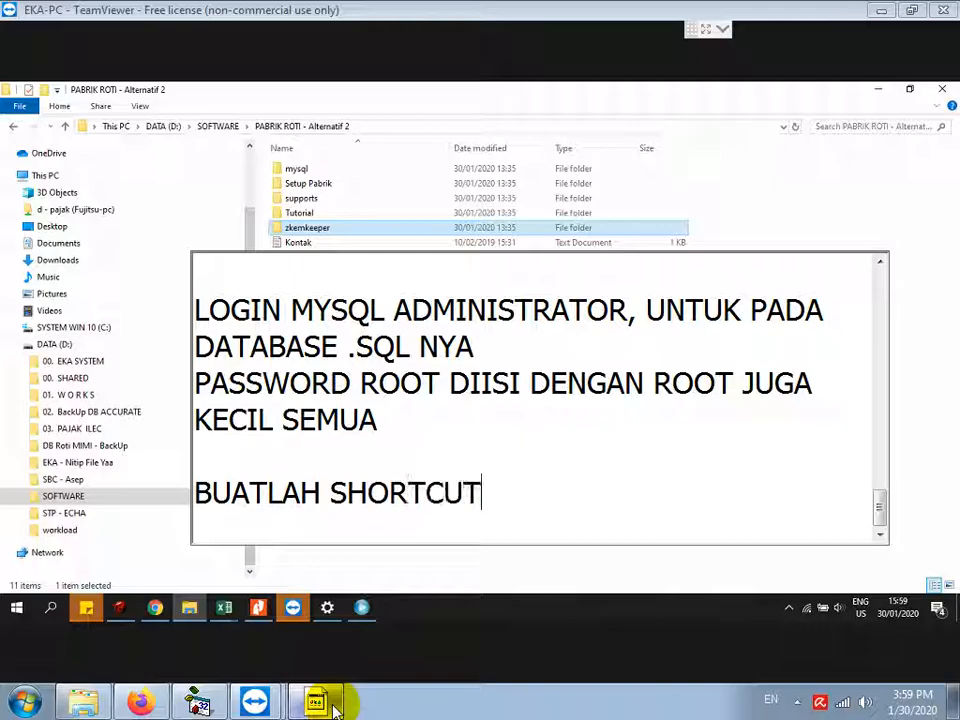
text( APLIKASI PABR)
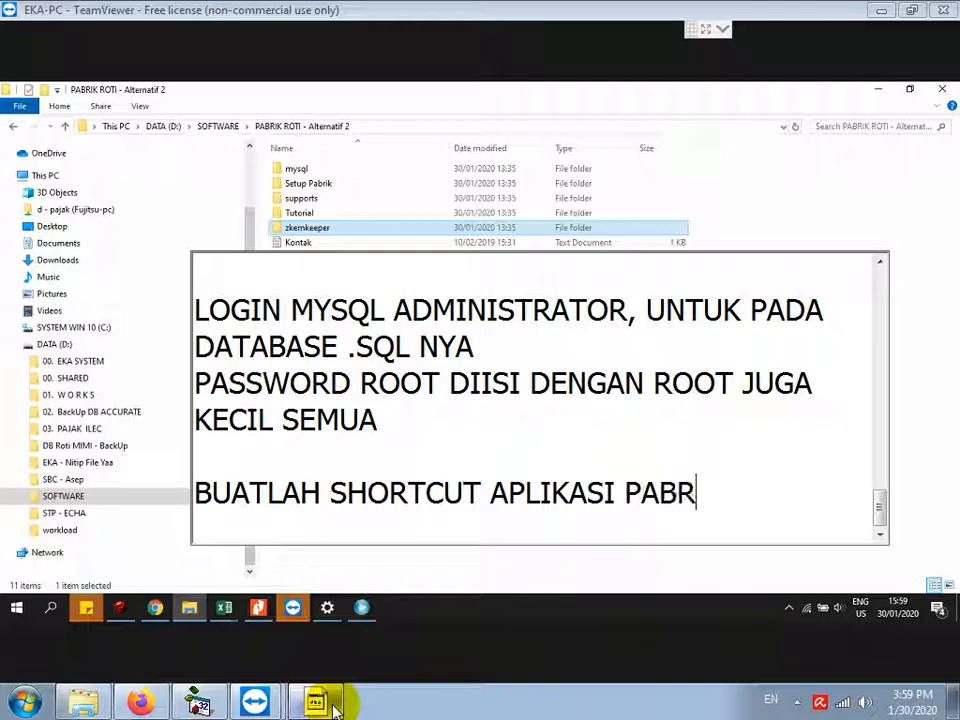
text(IK DIDESKTOP DENGAN KLIK KA)
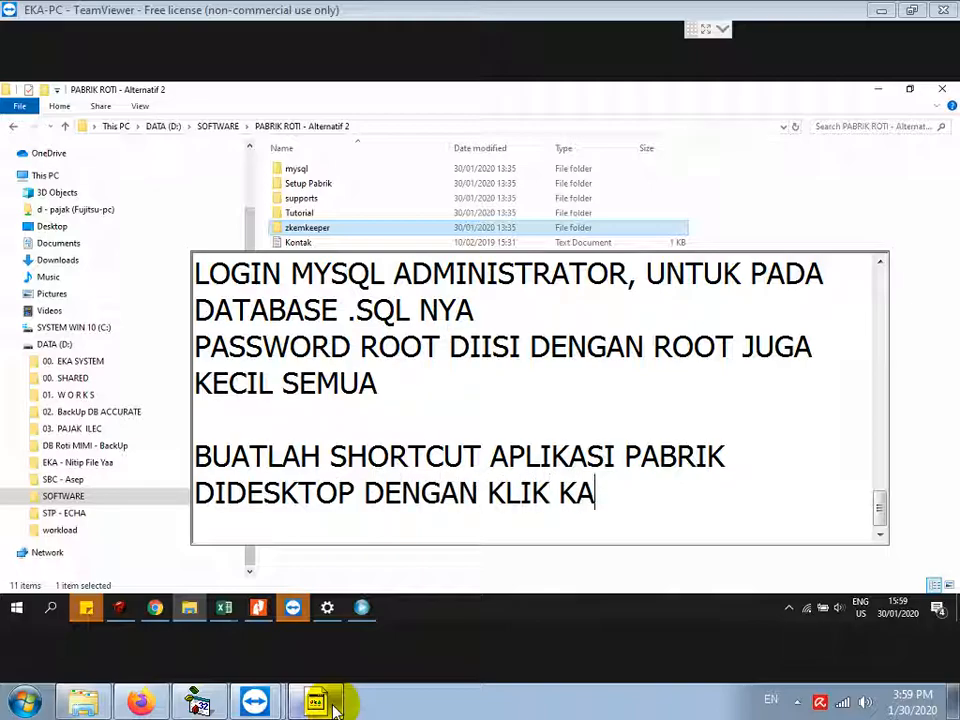
text(NAN PADA FILE PABRIK.EXE )
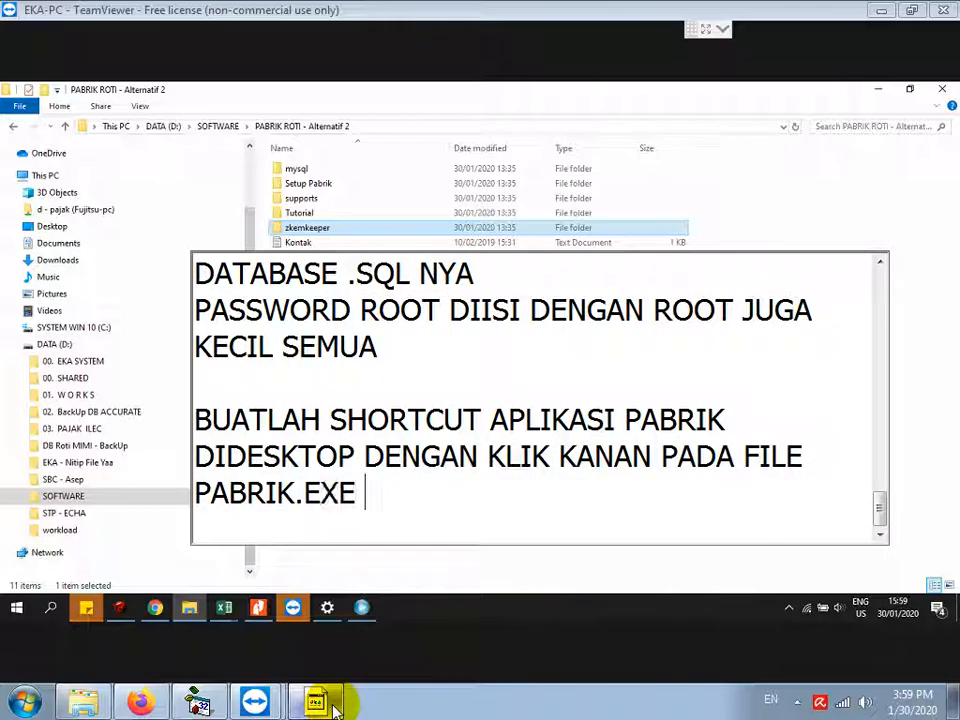
text(LALU PILIH SEND)
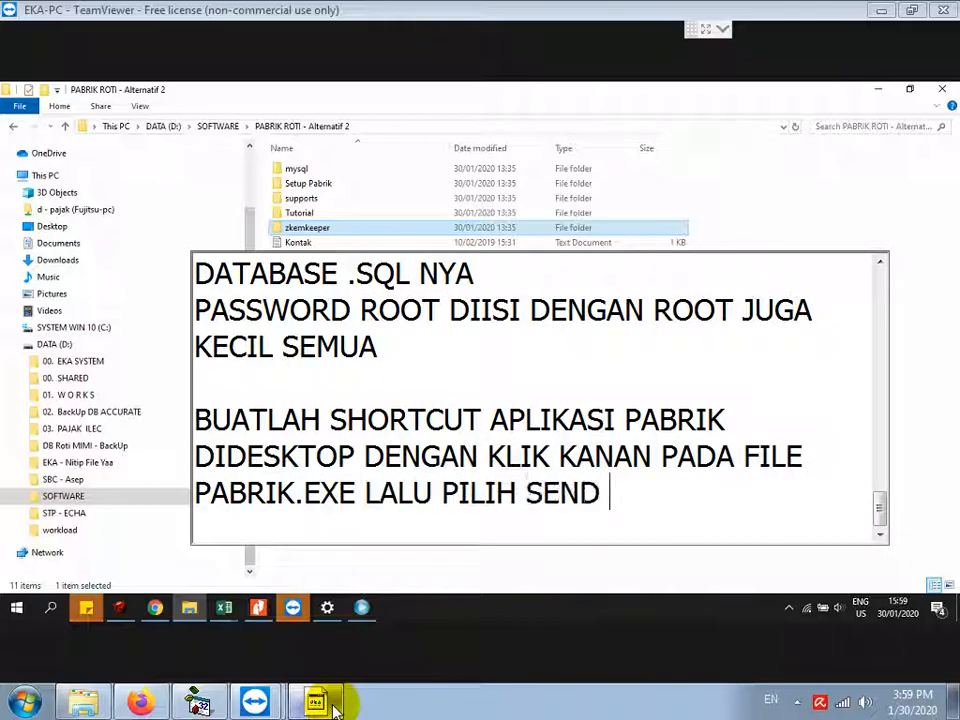
text( TO DESK)
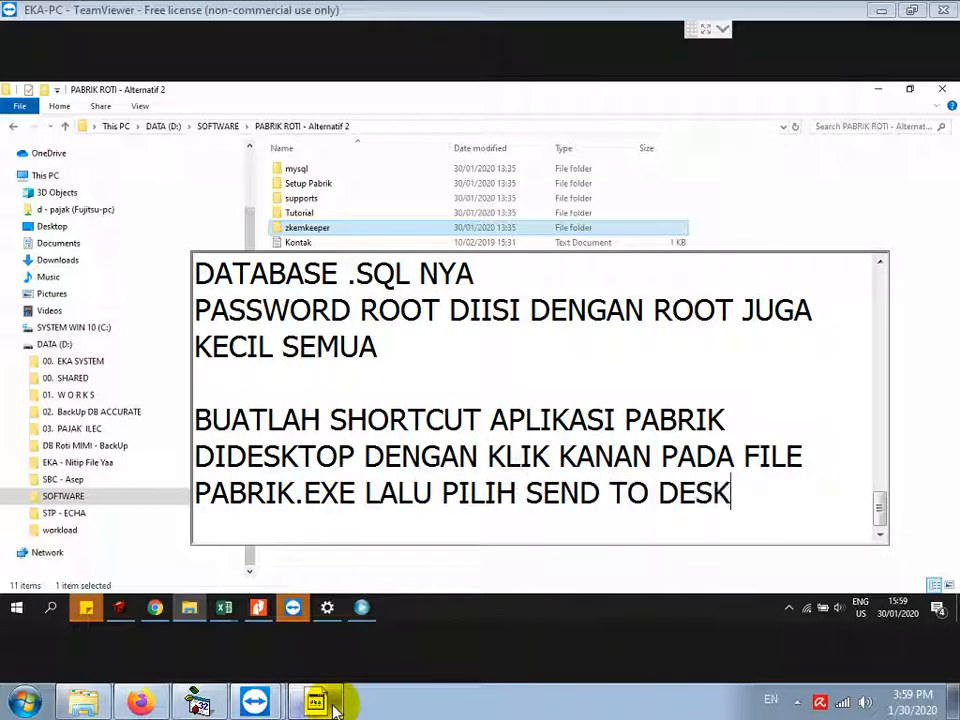
text(TOP)
key(Return)
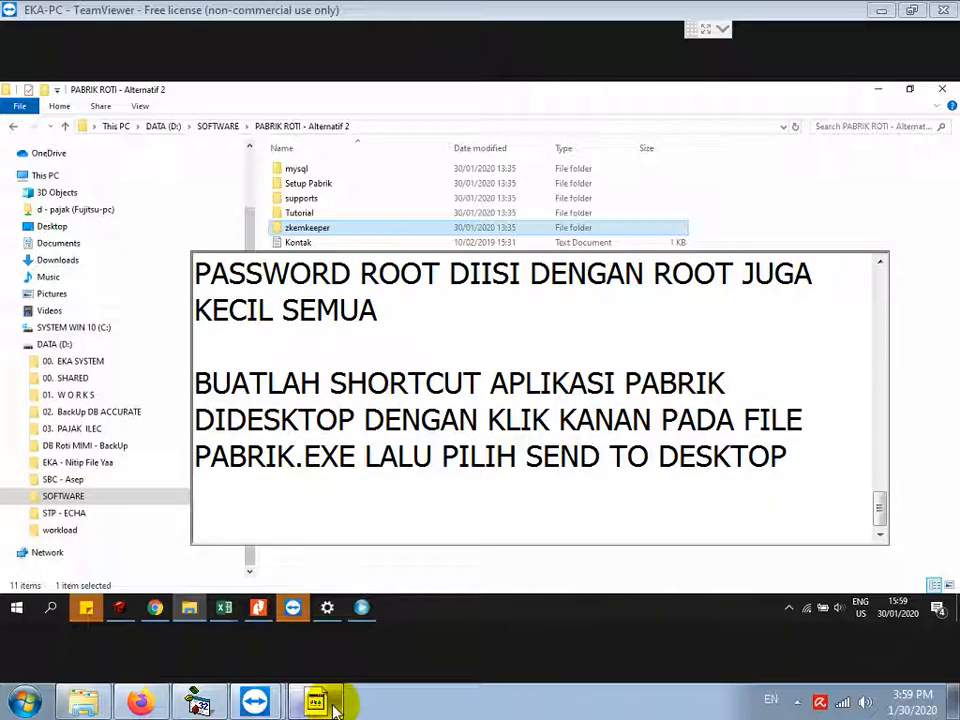
Step: Send the Pabrik Roti application to the desktop as a shortcut
click(725, 127)
click(302, 260)
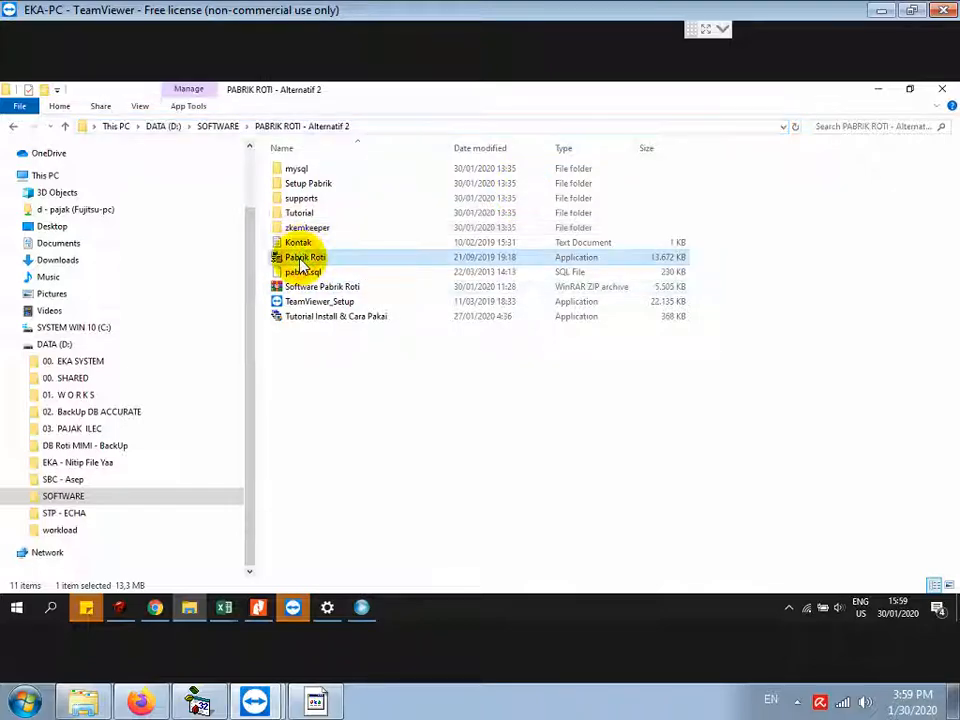
right_click(298, 259)
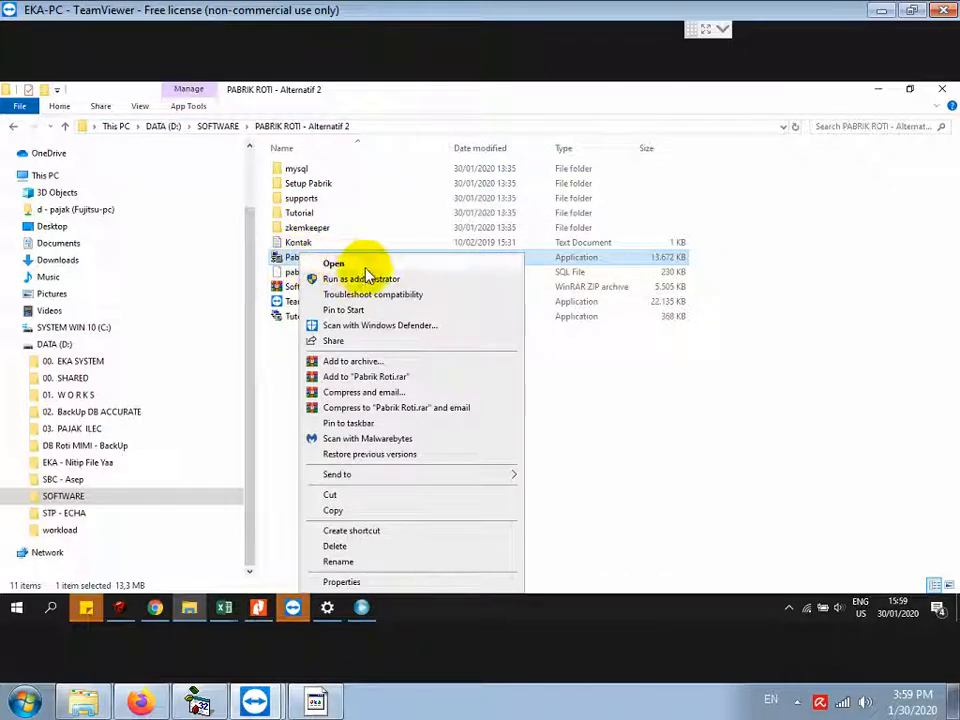
mouse_move(489, 482)
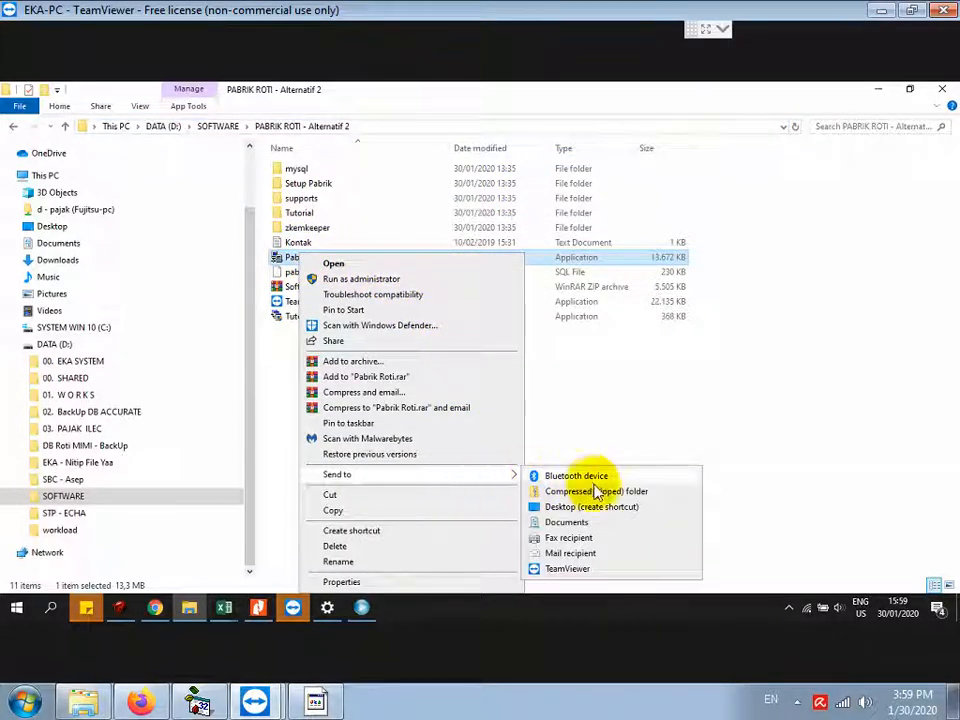
click(607, 512)
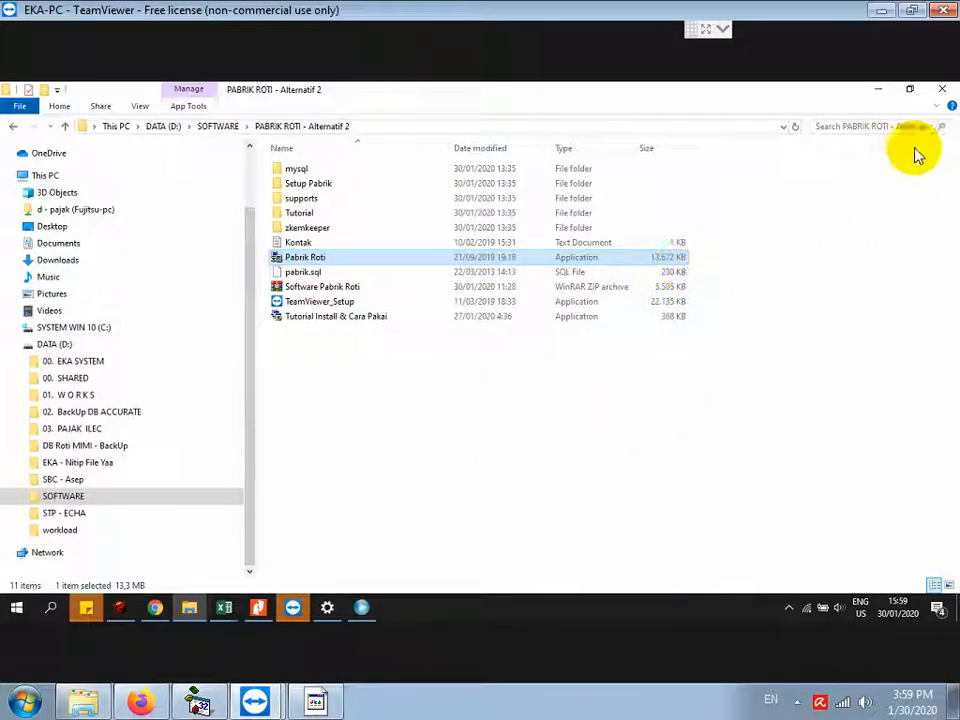
Step: Minimize File Explorer, close Settings About, and minimize Chrome to reveal Accurate 4
click(881, 91)
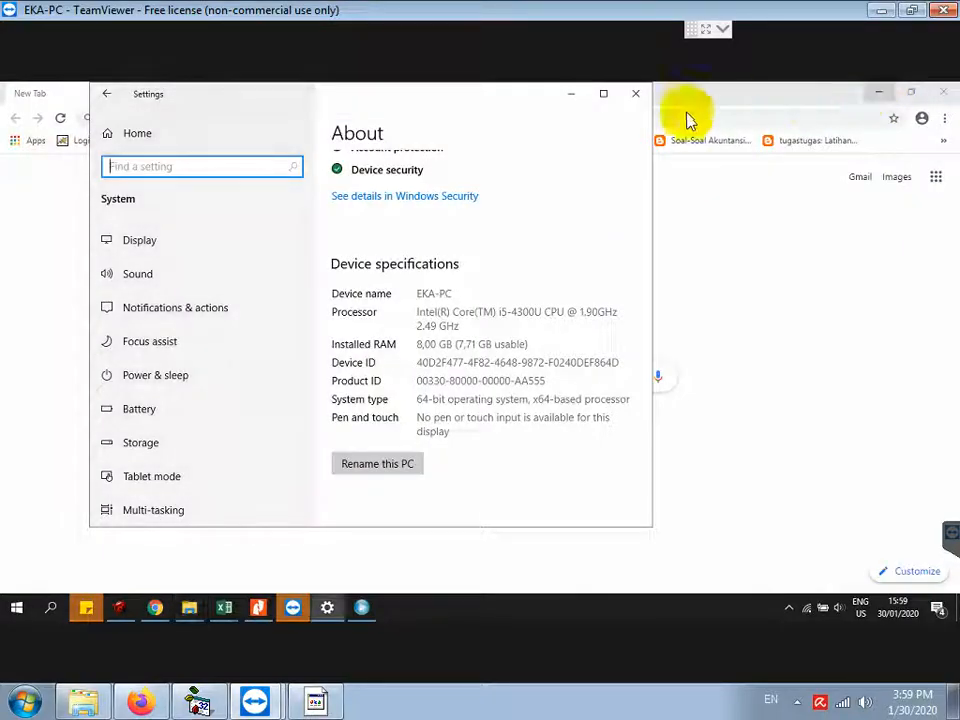
click(634, 92)
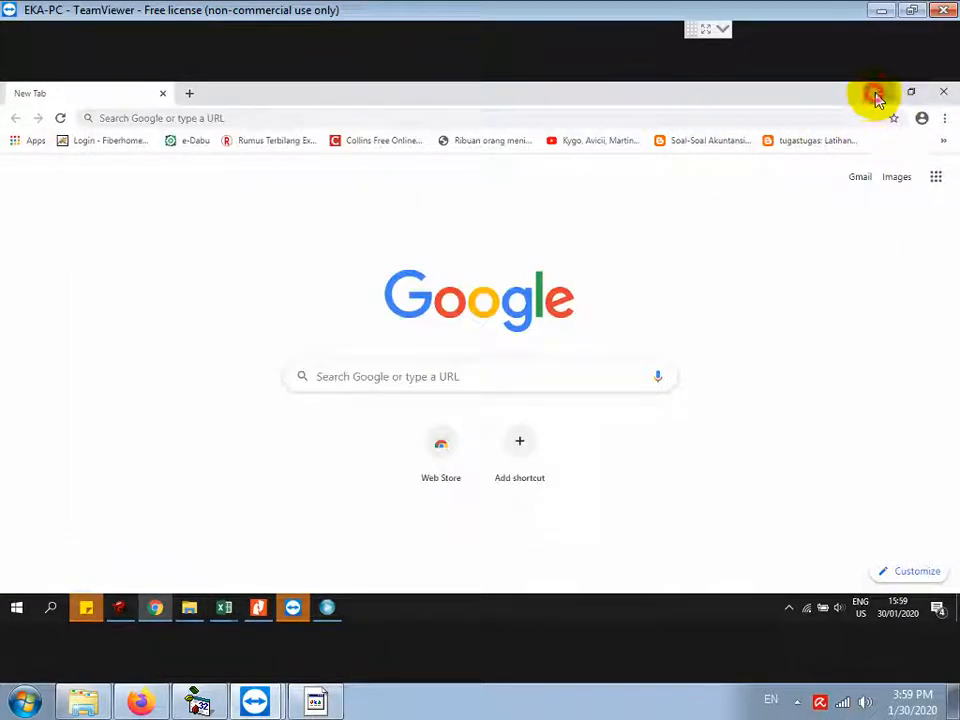
click(876, 95)
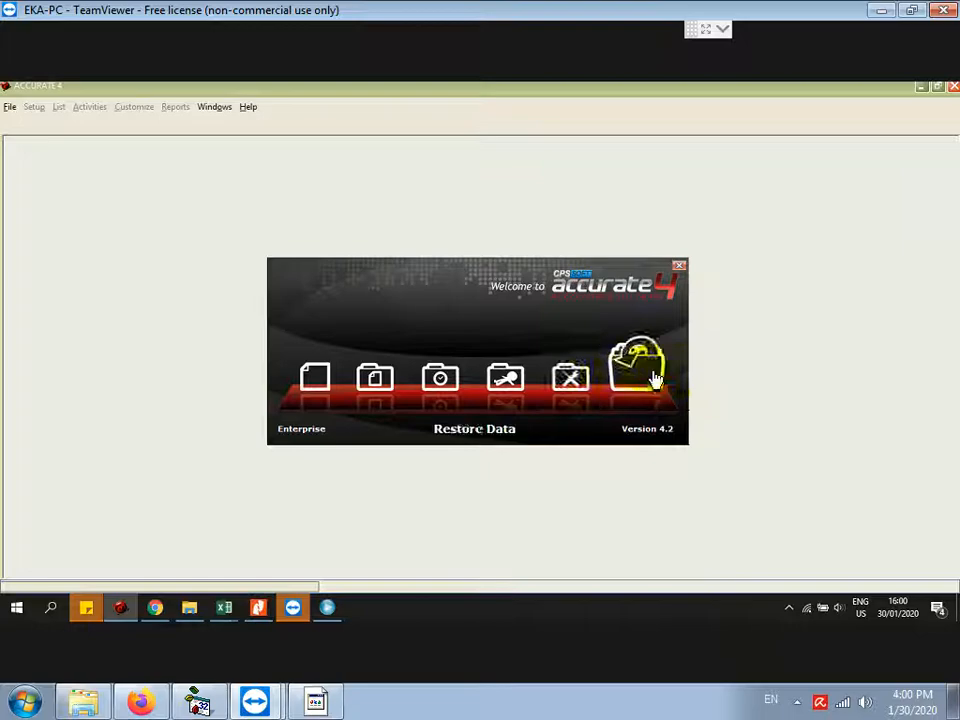
click(320, 375)
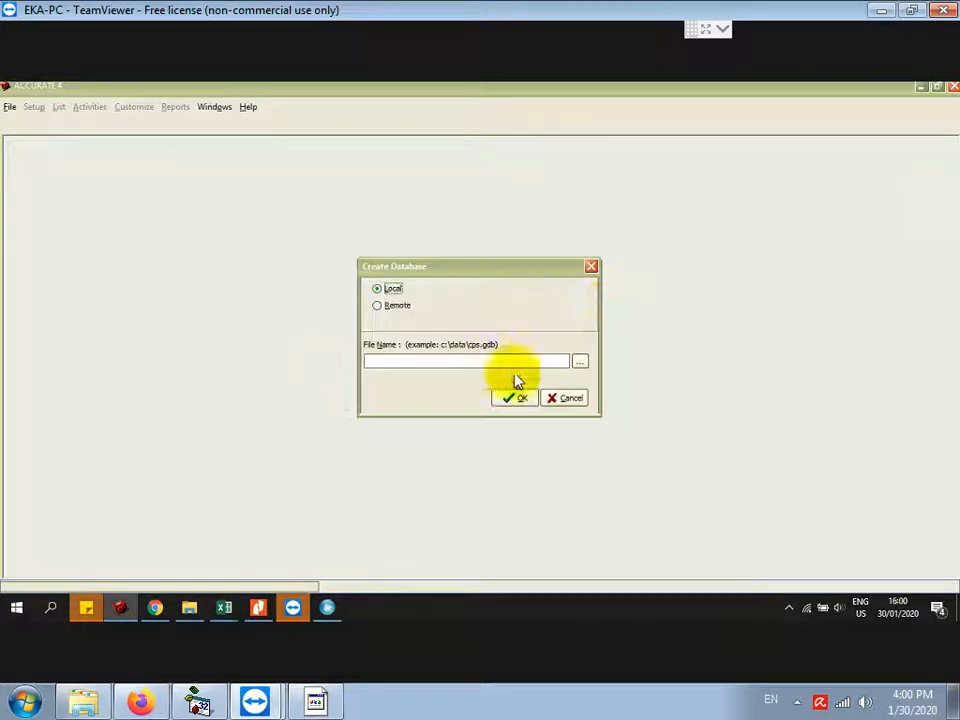
click(560, 397)
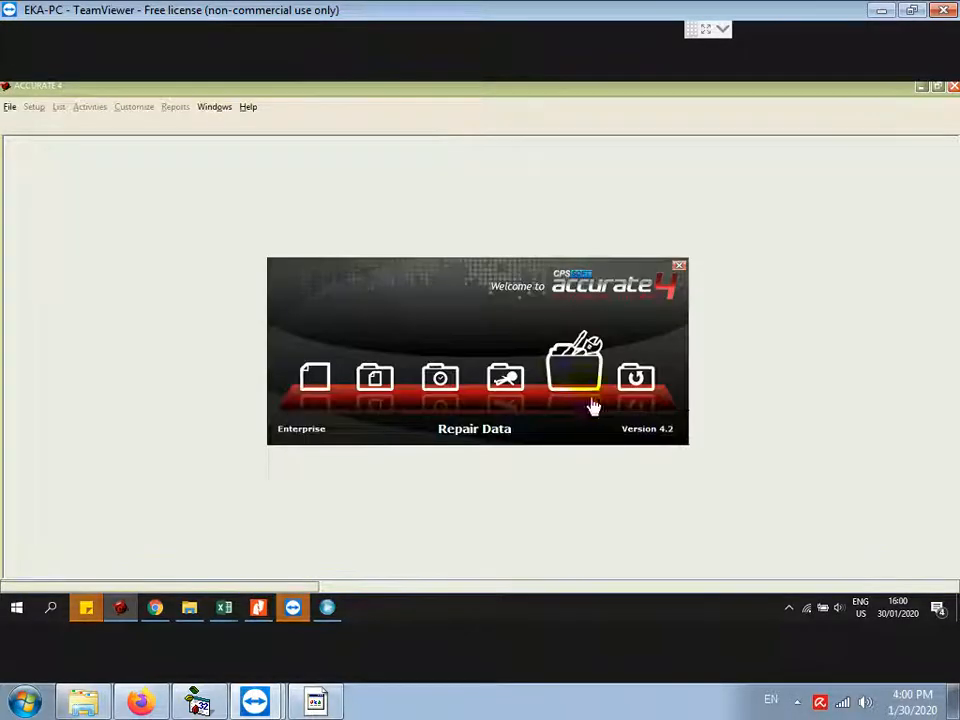
click(330, 372)
click(507, 396)
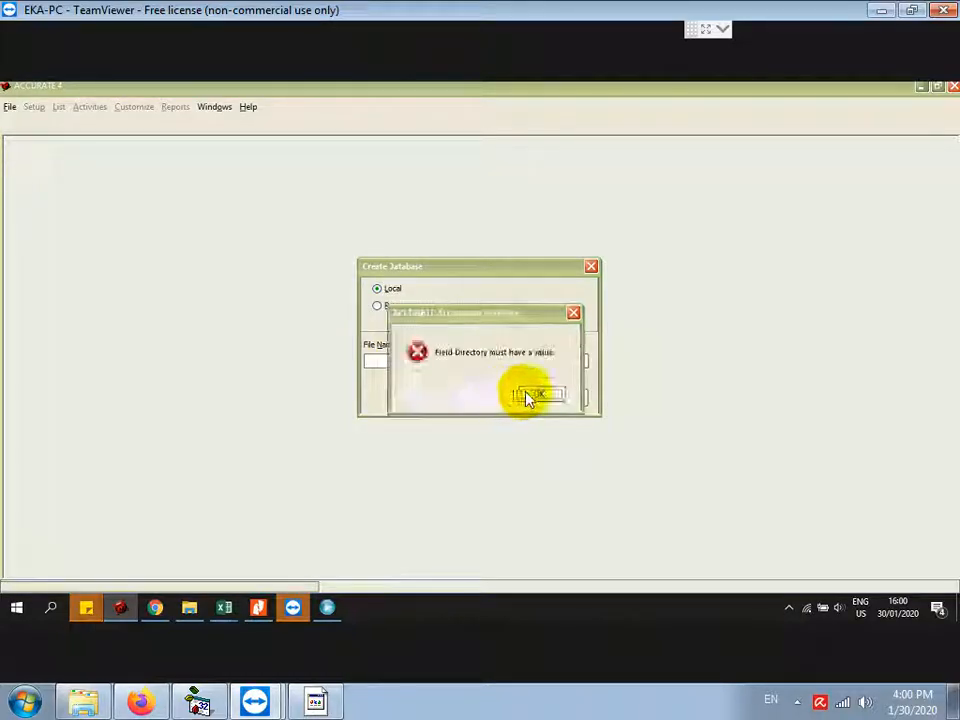
click(535, 394)
right_click(88, 610)
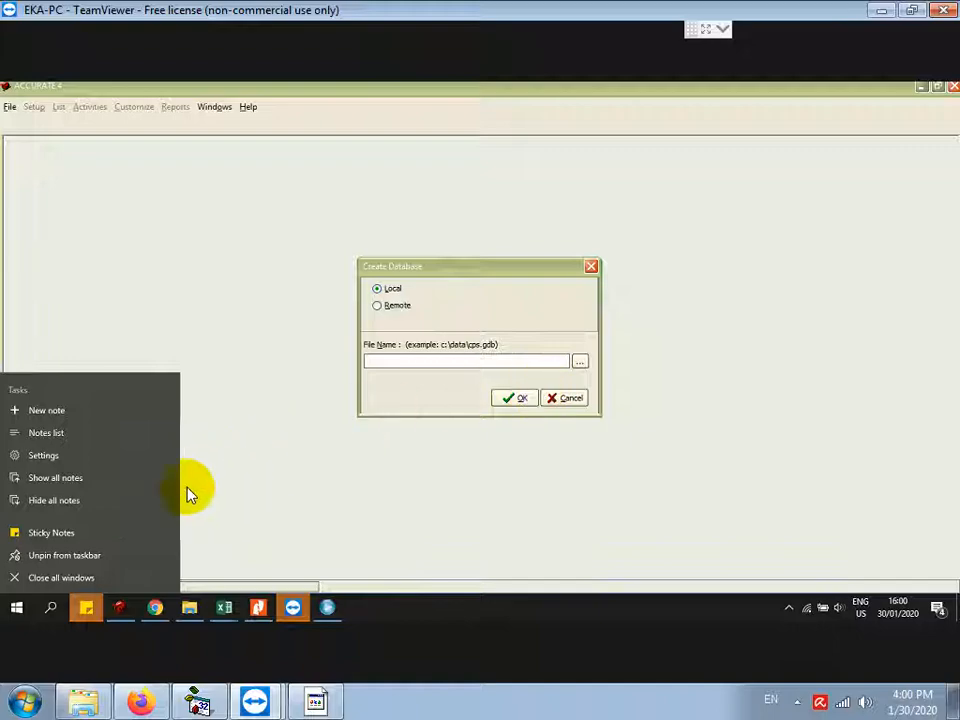
click(78, 586)
click(560, 398)
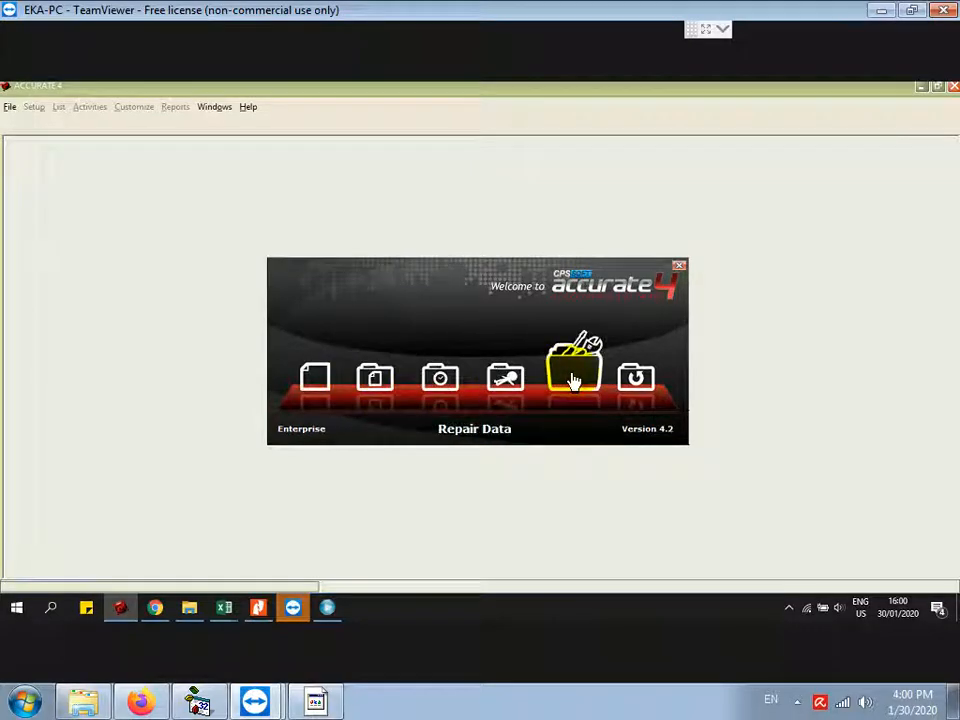
Step: Back out of opening an existing company, then create a new company database named 'a'
click(378, 385)
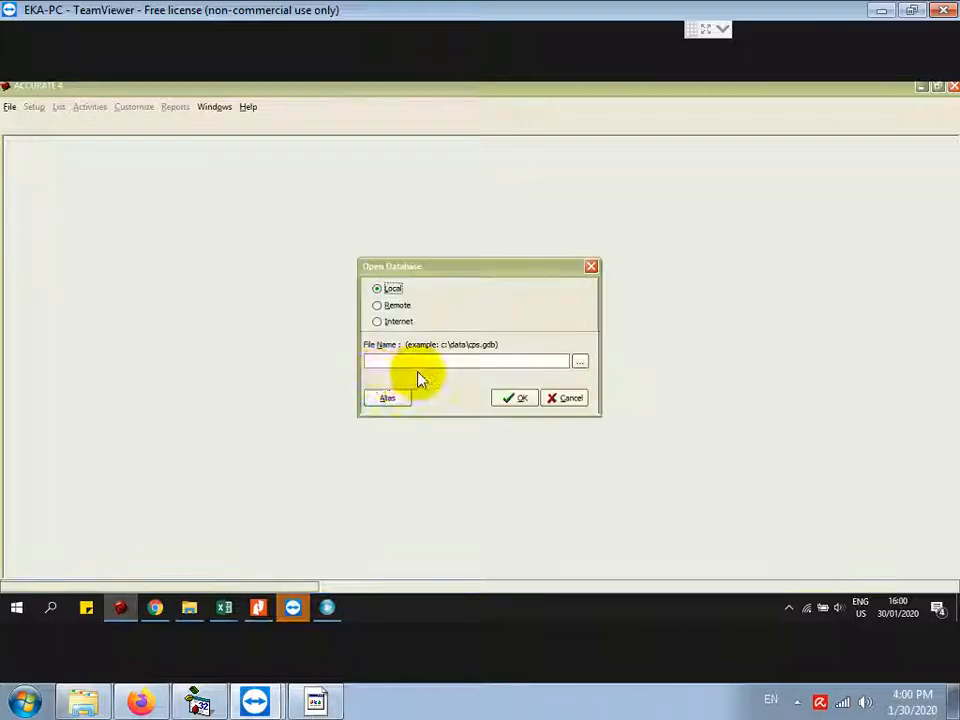
click(569, 399)
click(495, 384)
click(317, 368)
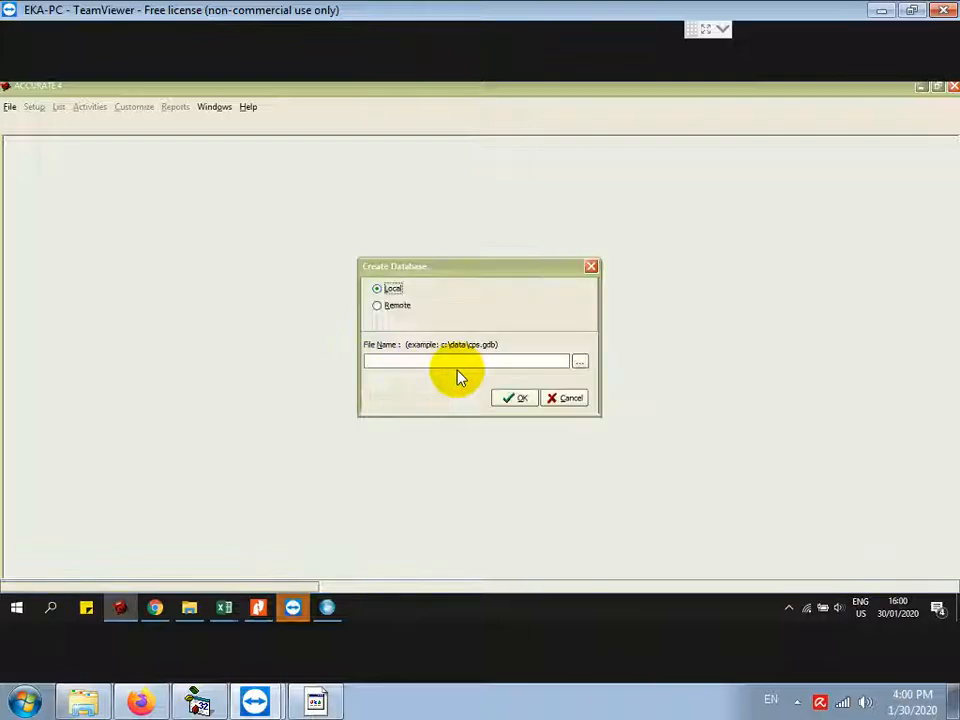
click(446, 362)
text(aq)
click(515, 399)
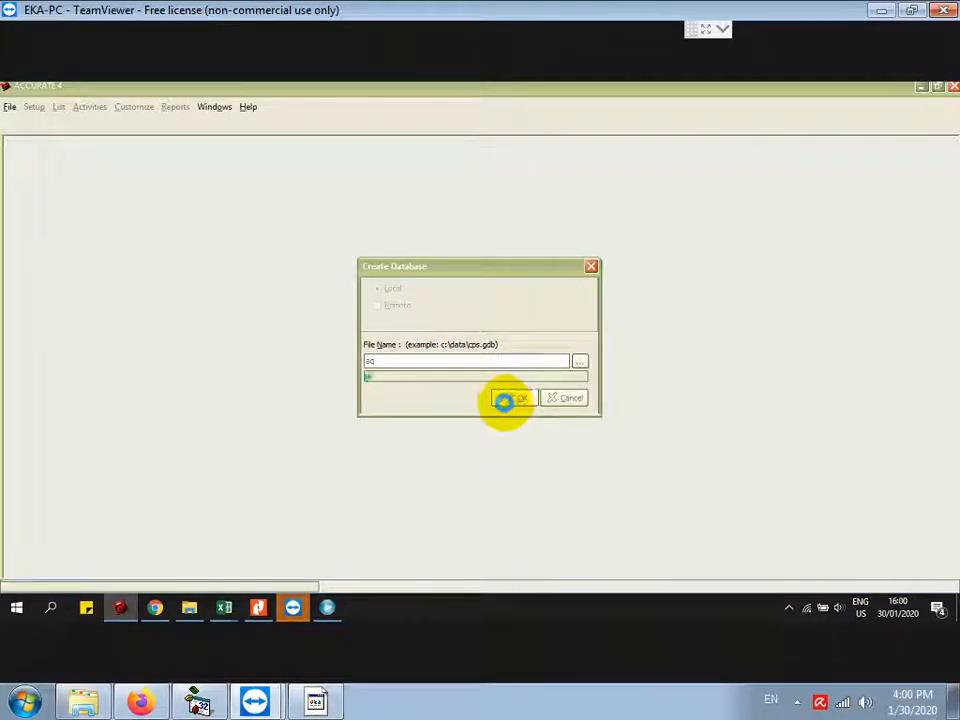
Step: Hide all sticky notes and try to close the still-busy Accurate window
click(919, 87)
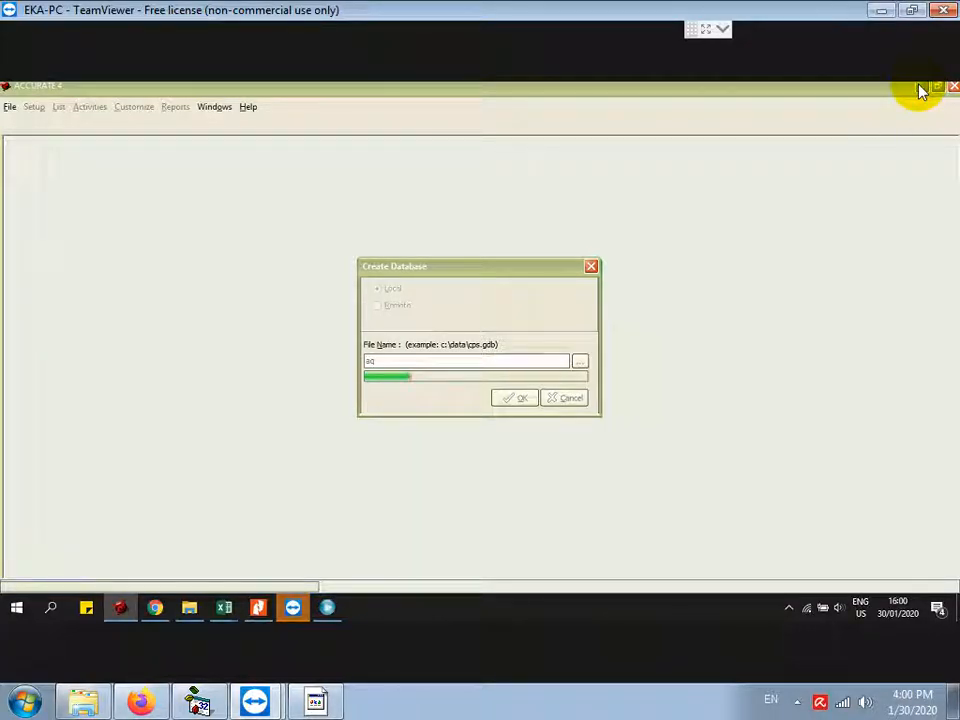
right_click(86, 607)
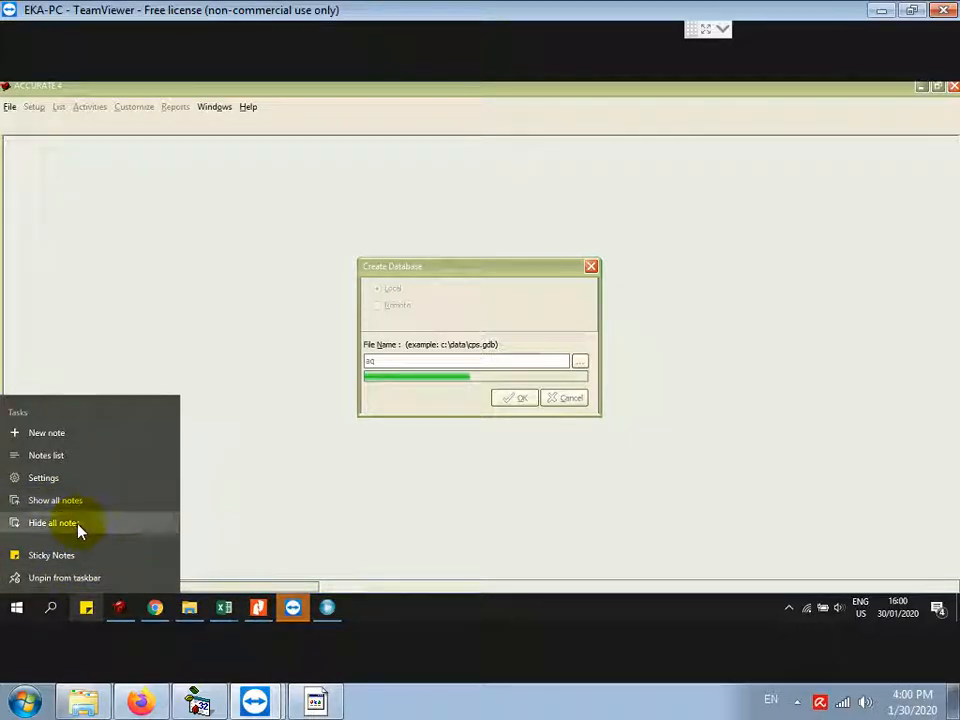
click(78, 524)
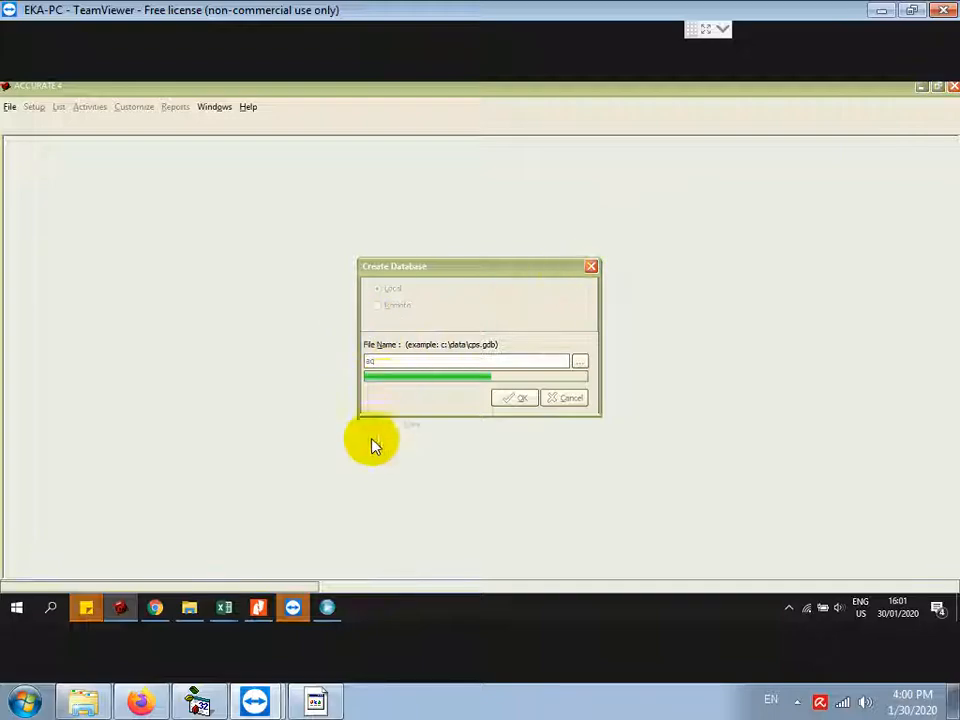
click(953, 87)
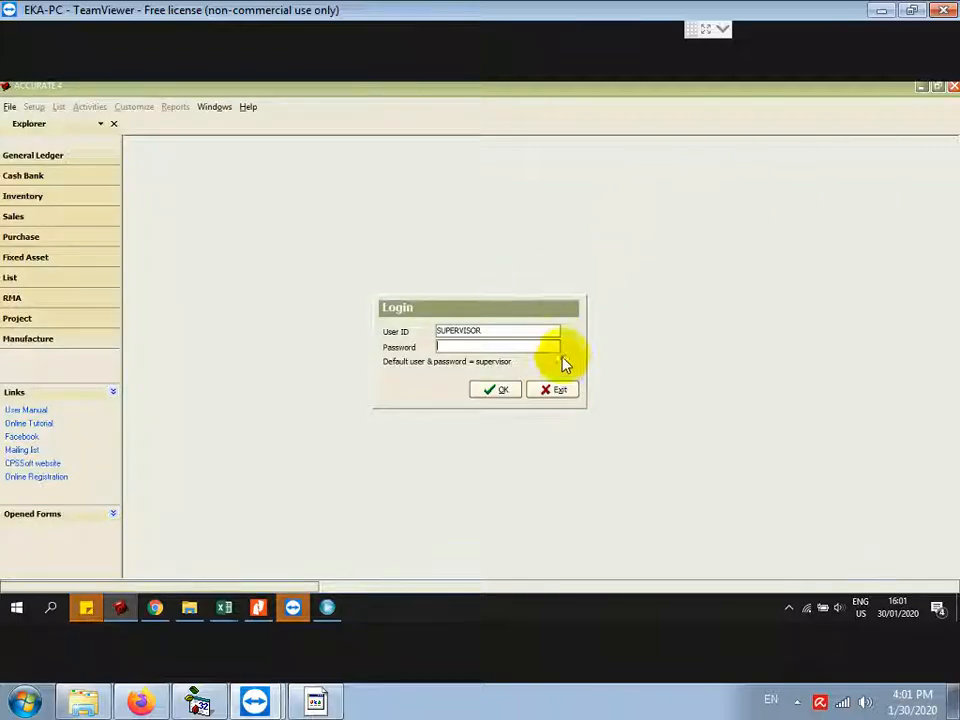
Step: Leave the login, reopen the last company, and attempt the supervisor login twice
click(552, 390)
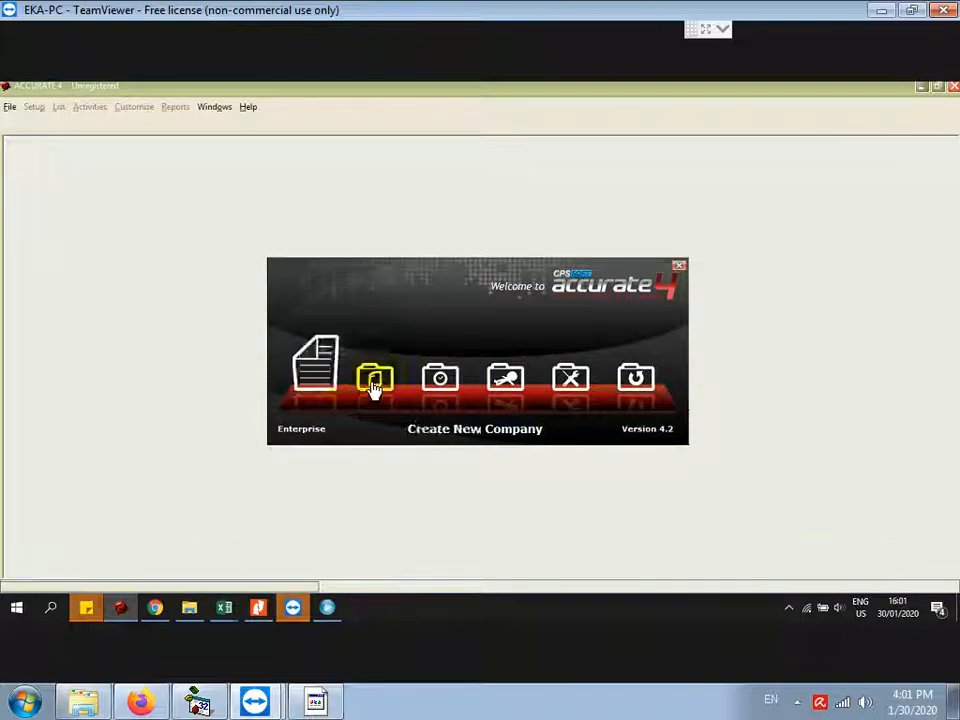
click(441, 381)
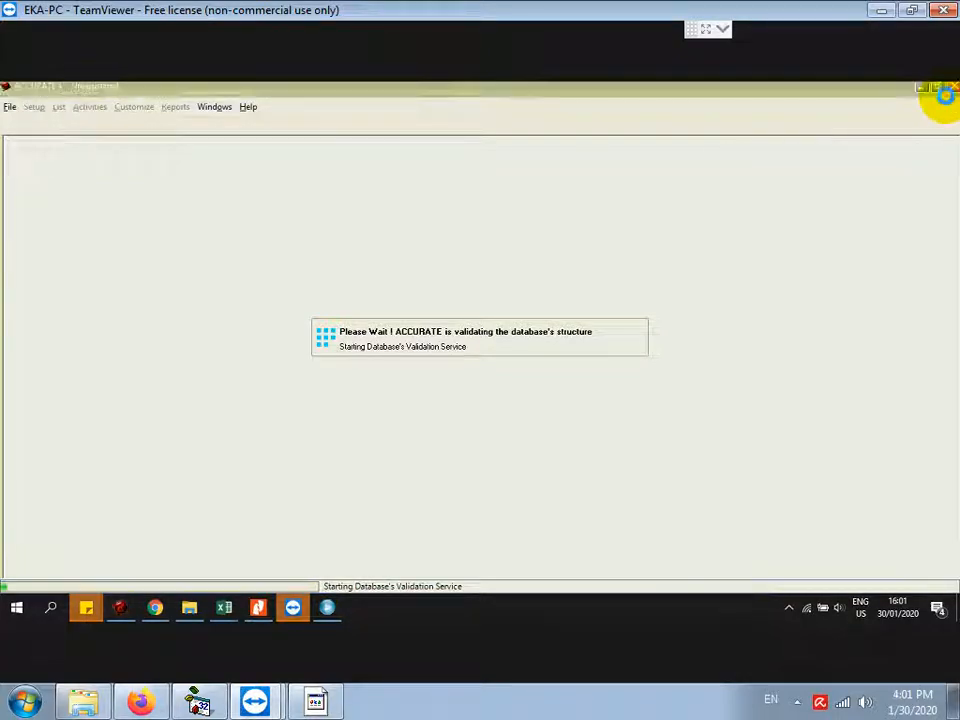
click(500, 390)
click(484, 380)
click(495, 389)
click(486, 384)
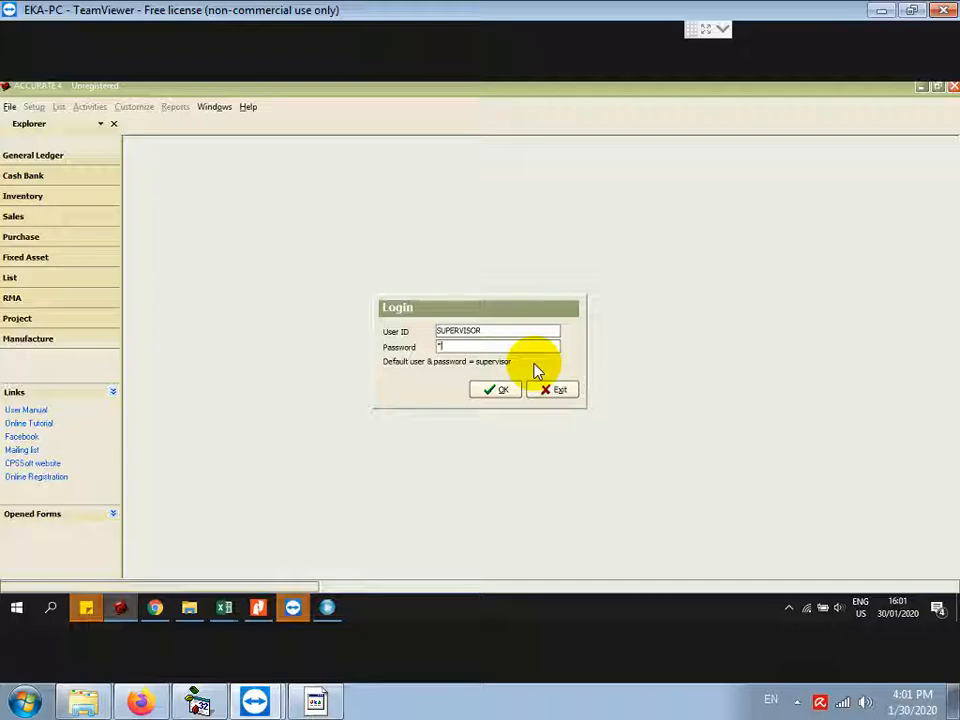
Step: Keep retrying the supervisor login with the password typed in, each attempt failing
key(Return)
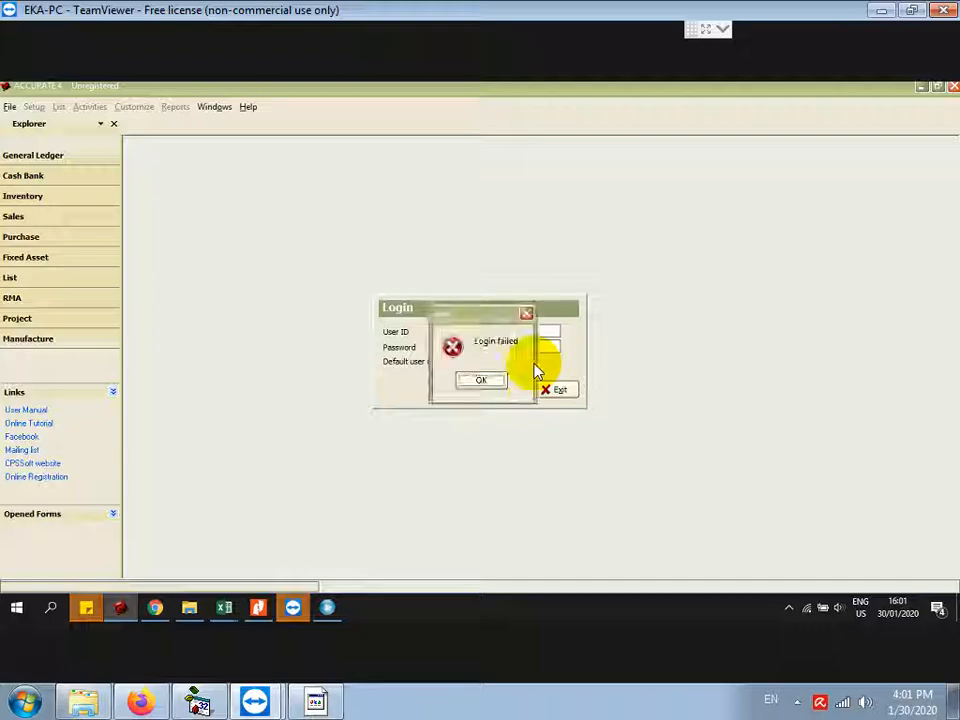
click(490, 382)
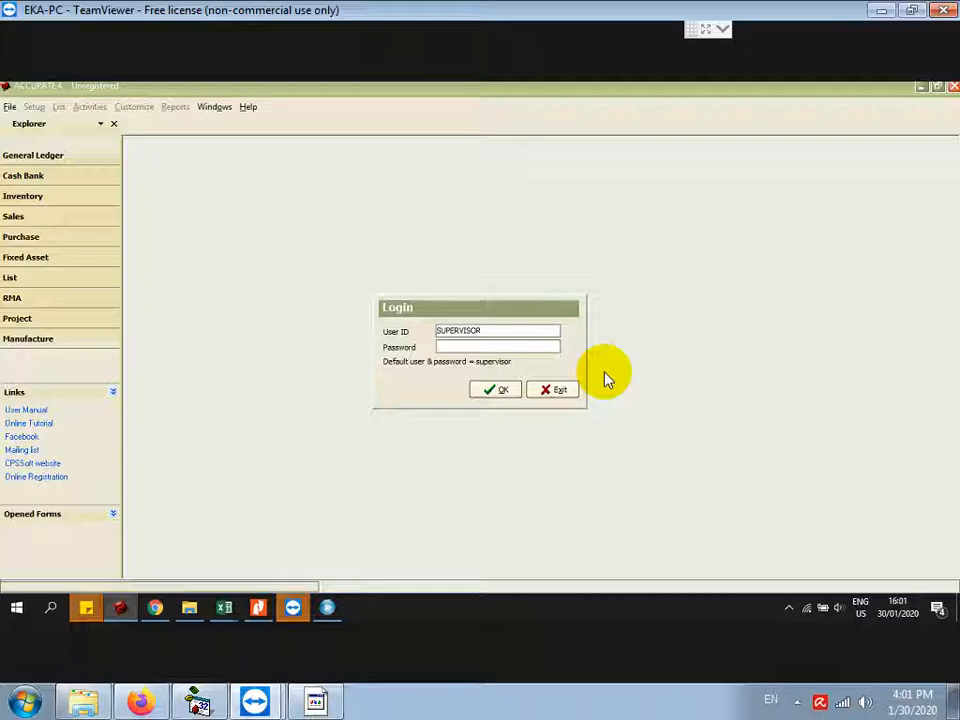
text(supervisor)
click(505, 390)
click(489, 381)
text(supervisor)
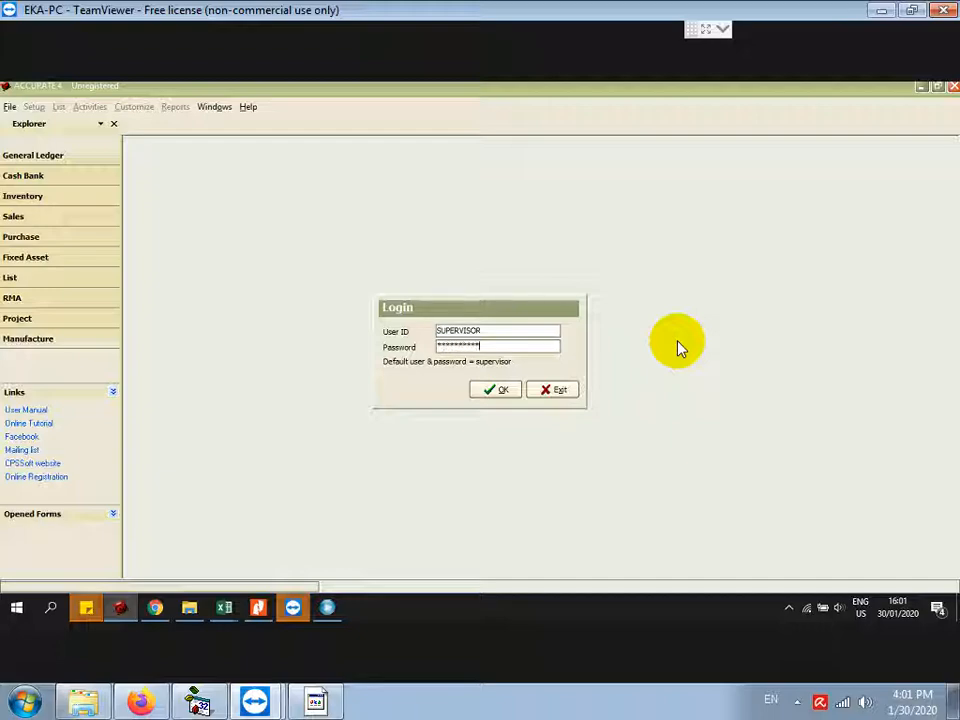
key(Return)
click(484, 381)
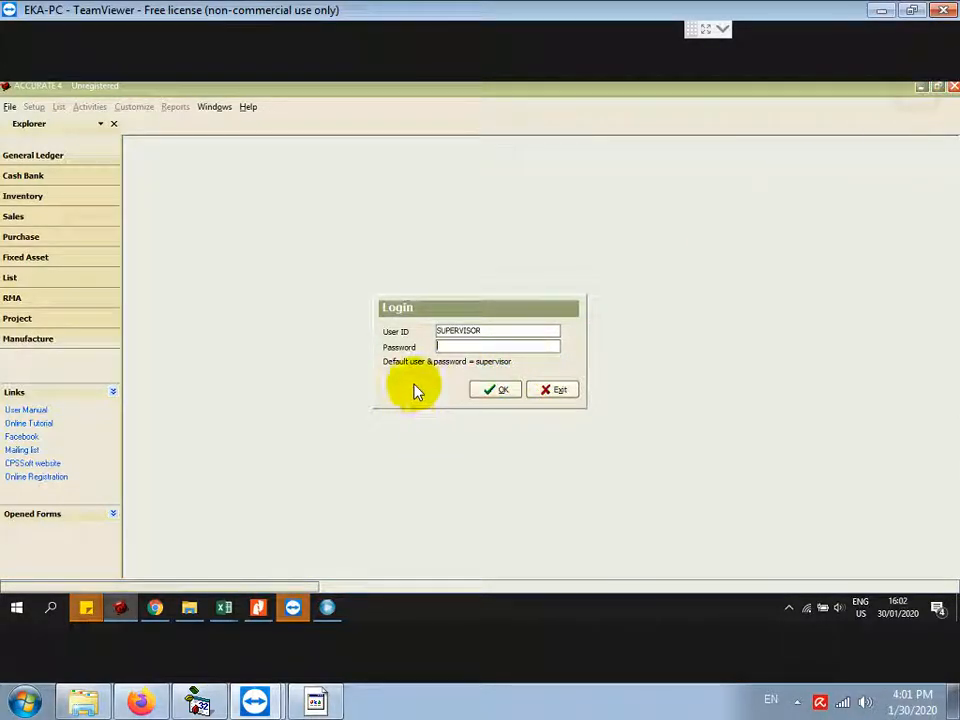
Step: Send Ctrl+Alt+Del to the remote PC through TeamViewer's Actions menu
click(721, 38)
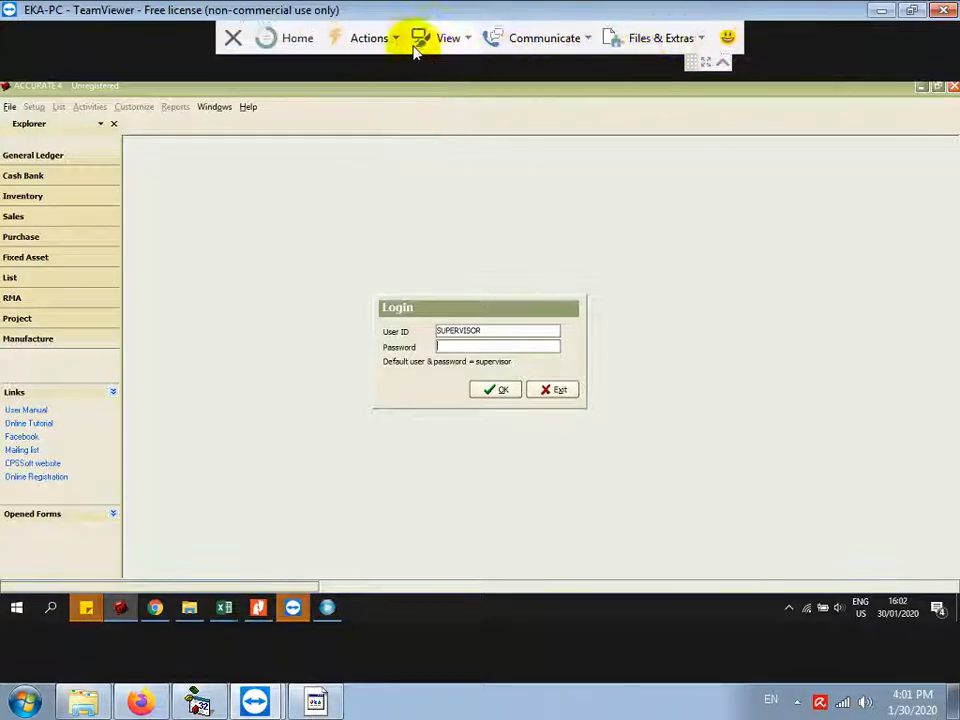
click(397, 42)
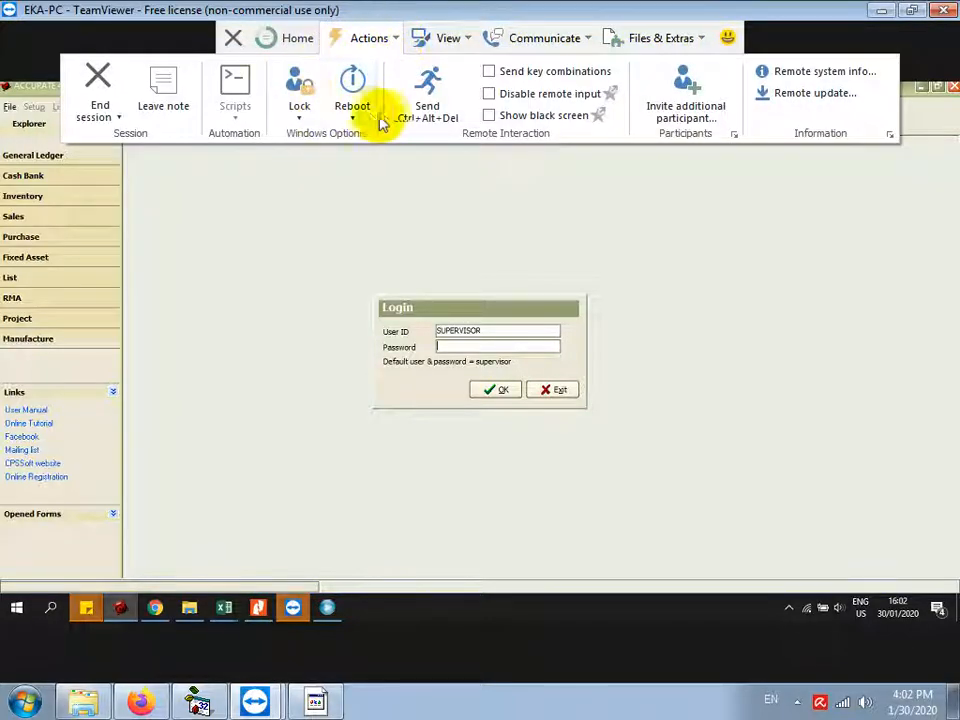
click(424, 112)
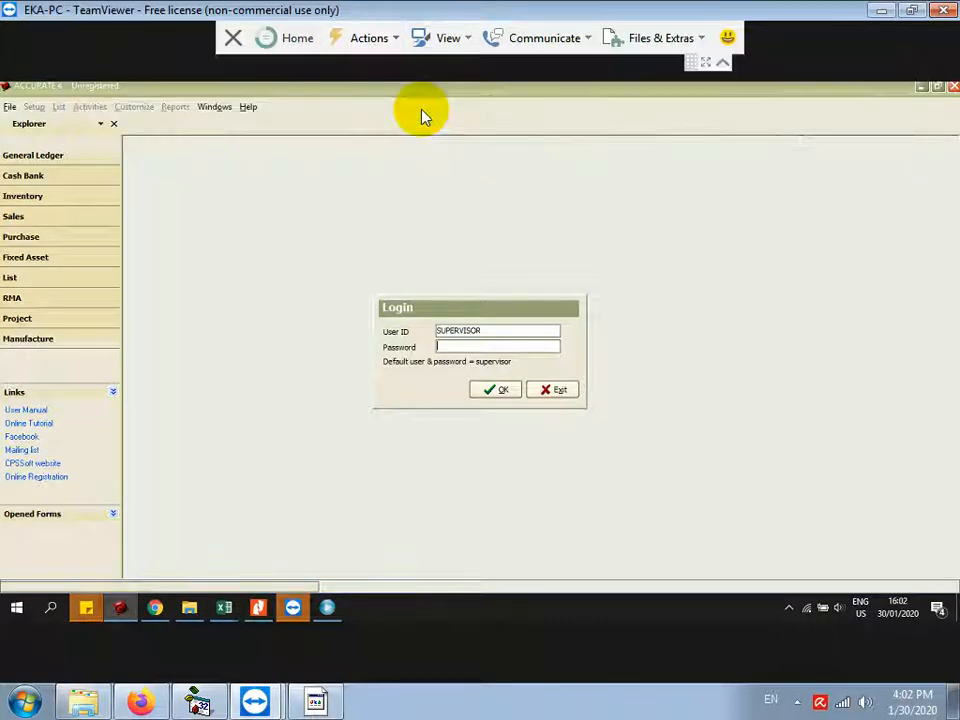
Step: Open Task Manager, sort processes by name, and end the Sticky Notes app
click(460, 365)
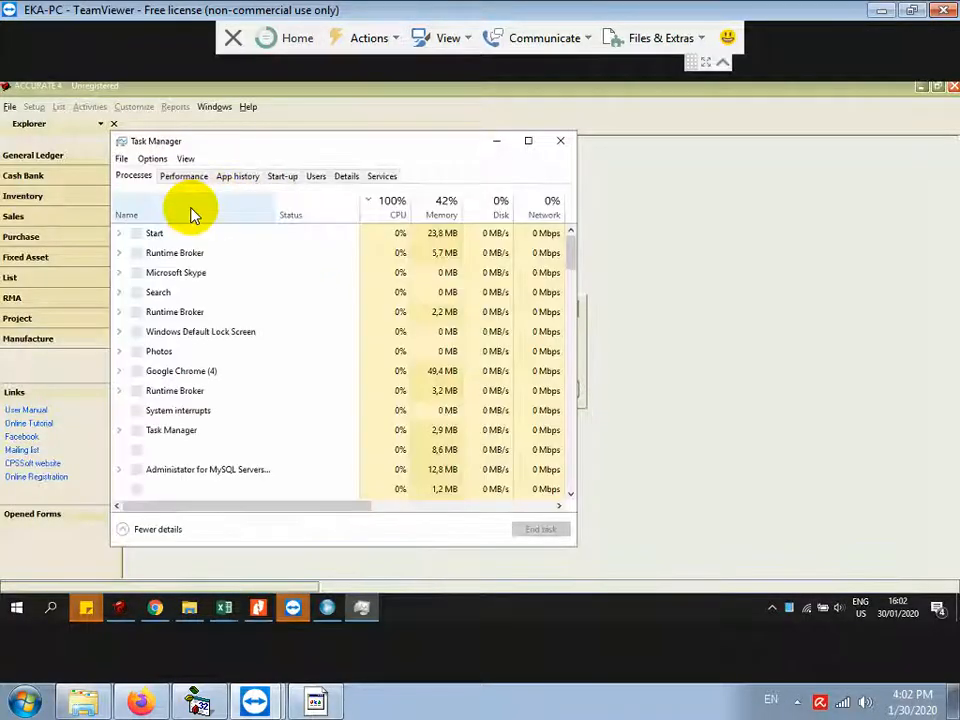
click(188, 180)
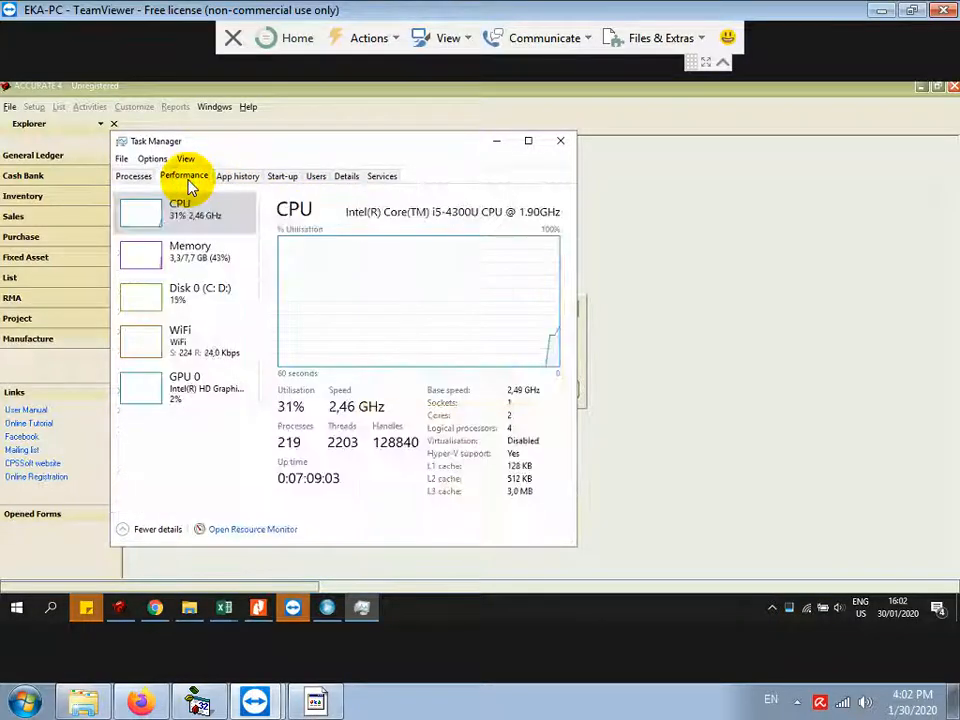
click(141, 179)
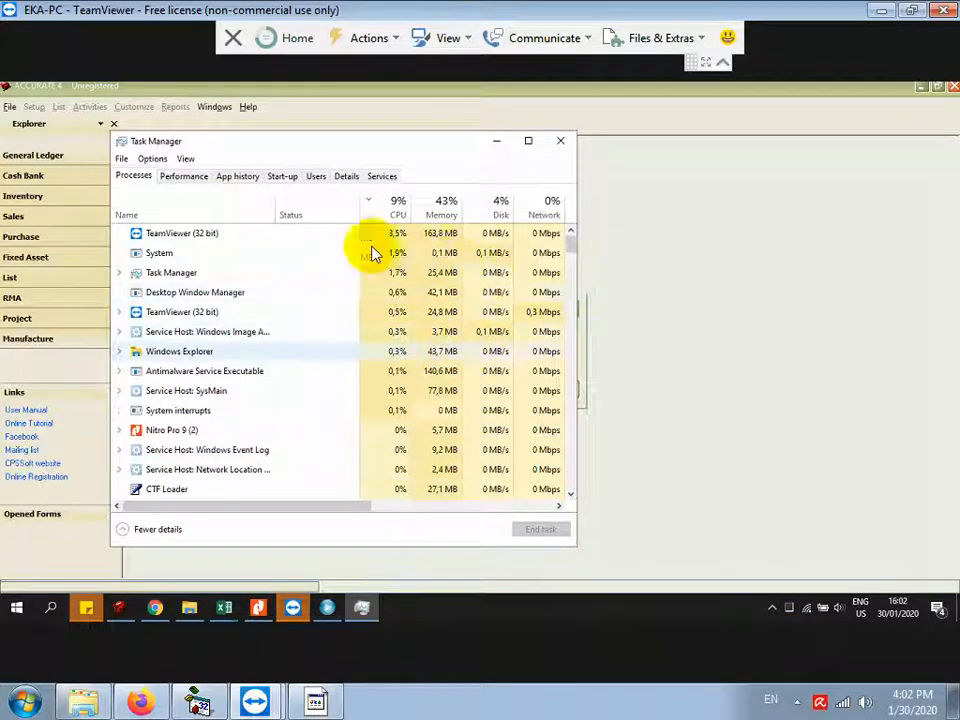
click(200, 215)
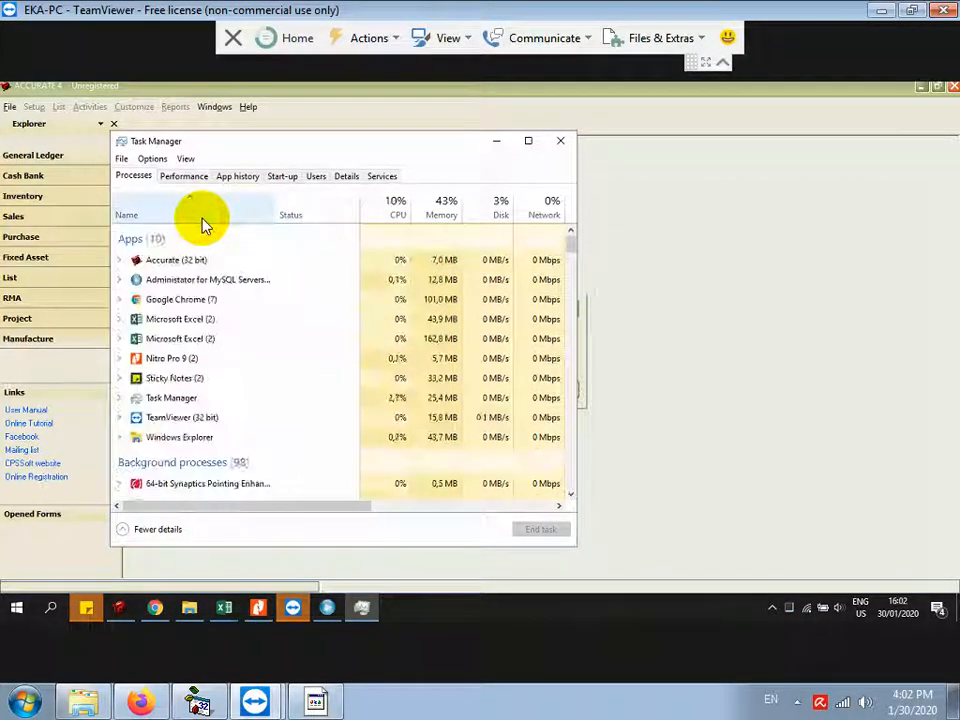
click(187, 386)
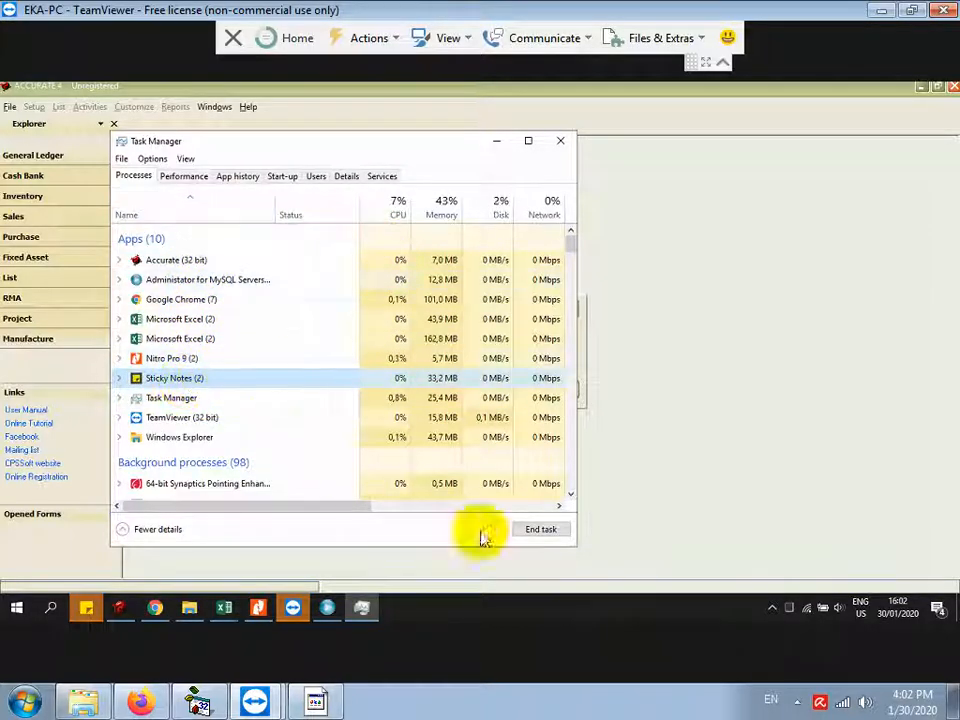
click(538, 529)
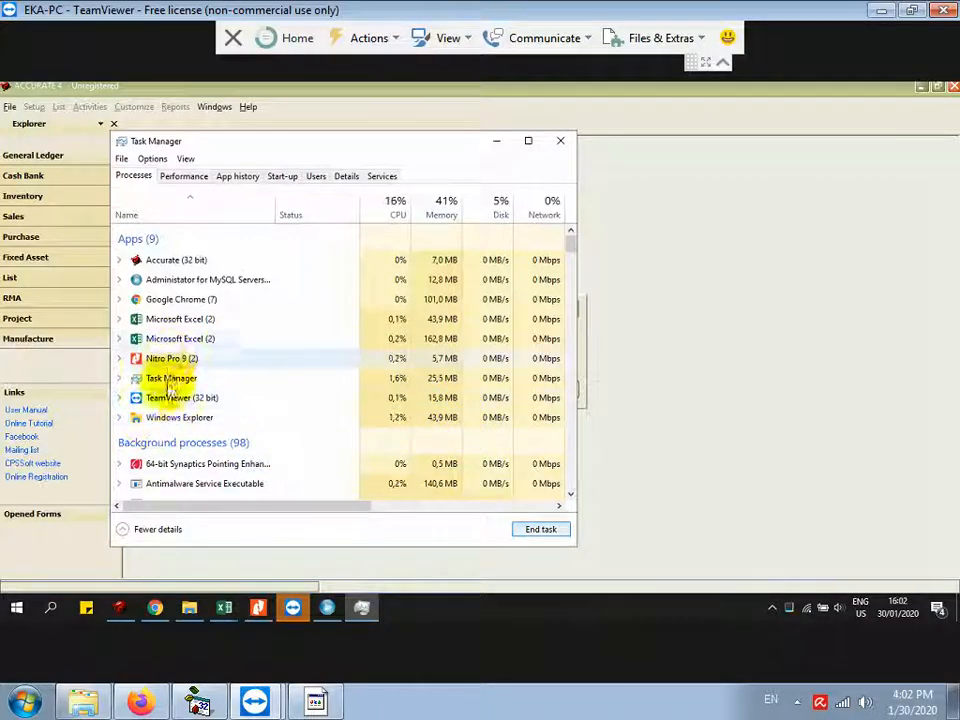
Step: End the suspended Accurate (32 bit) app, forcing it closed on the second try
click(182, 259)
click(530, 529)
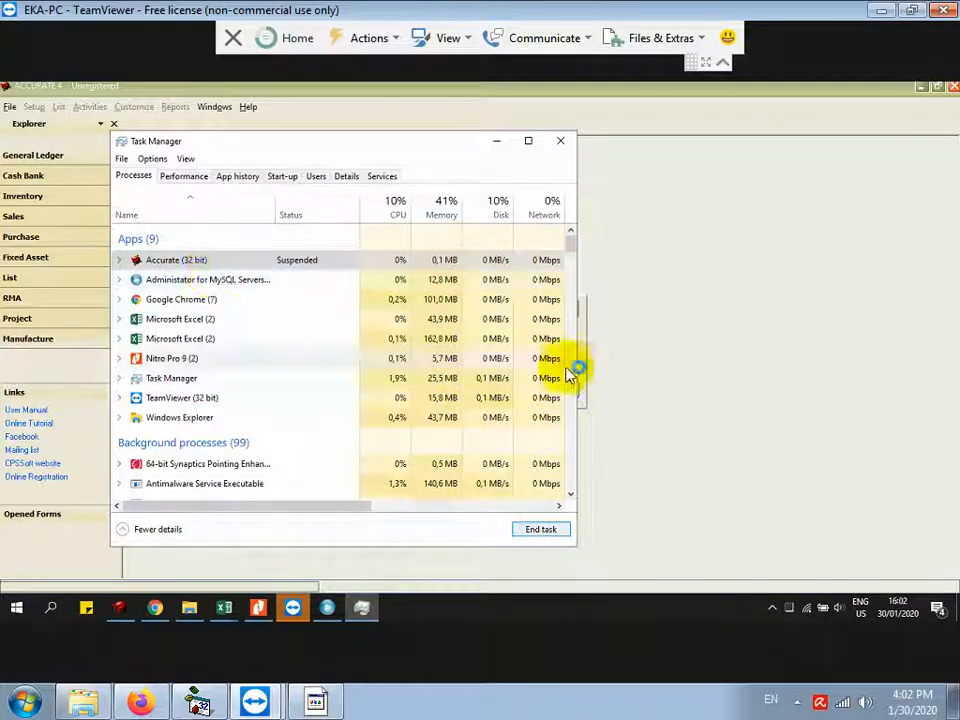
click(225, 259)
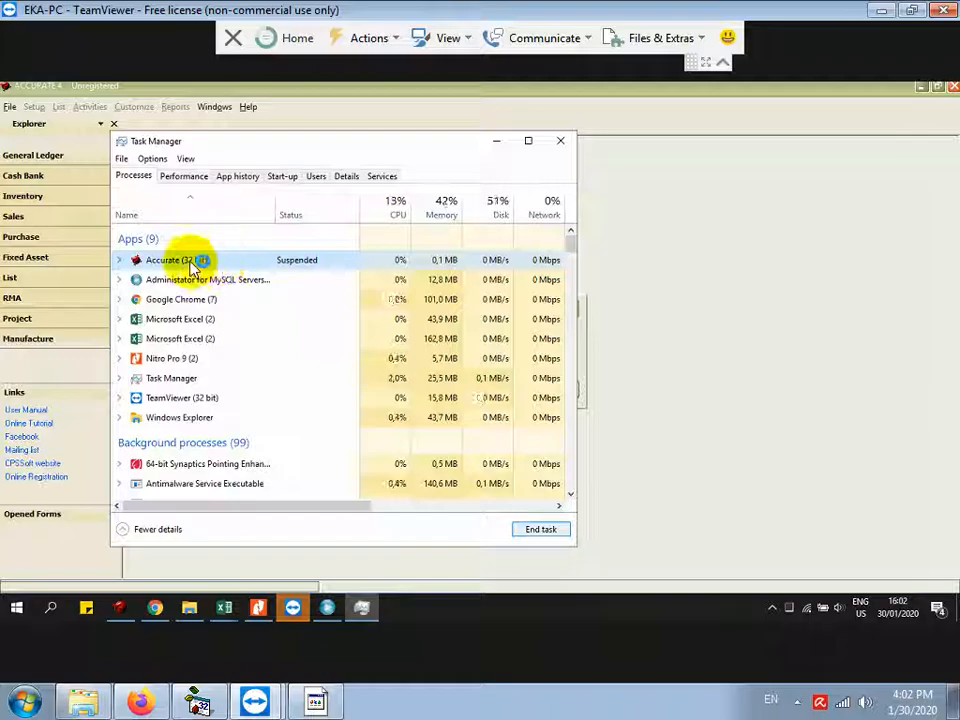
click(536, 527)
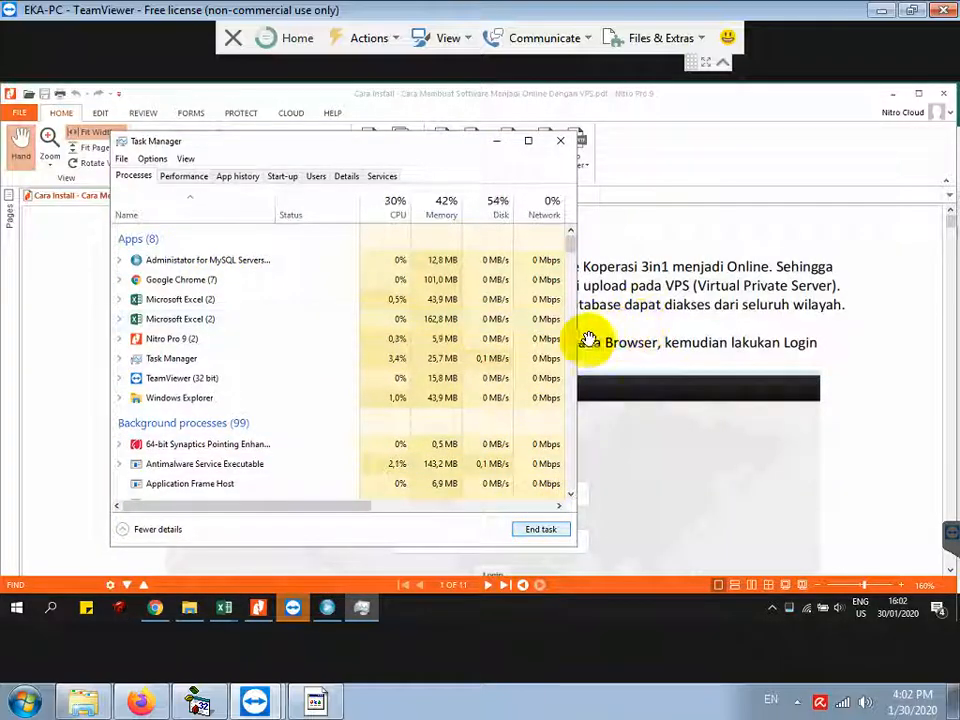
Step: Minimize Task Manager, the PDF and four Excel workbooks, then launch Pabrik Roti from its desktop shortcut
click(496, 141)
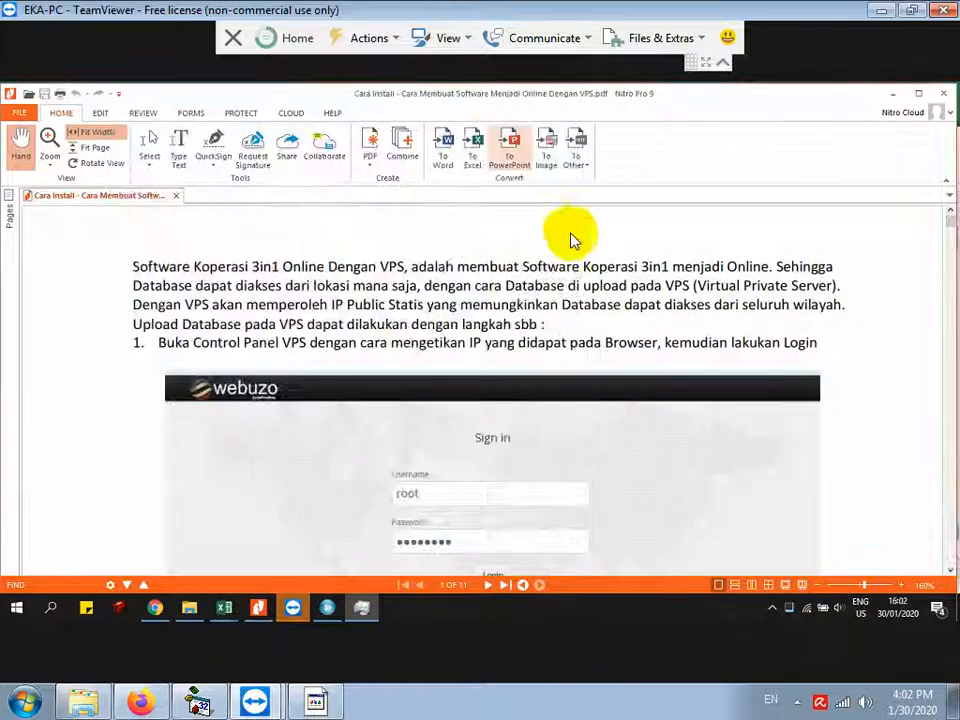
click(896, 94)
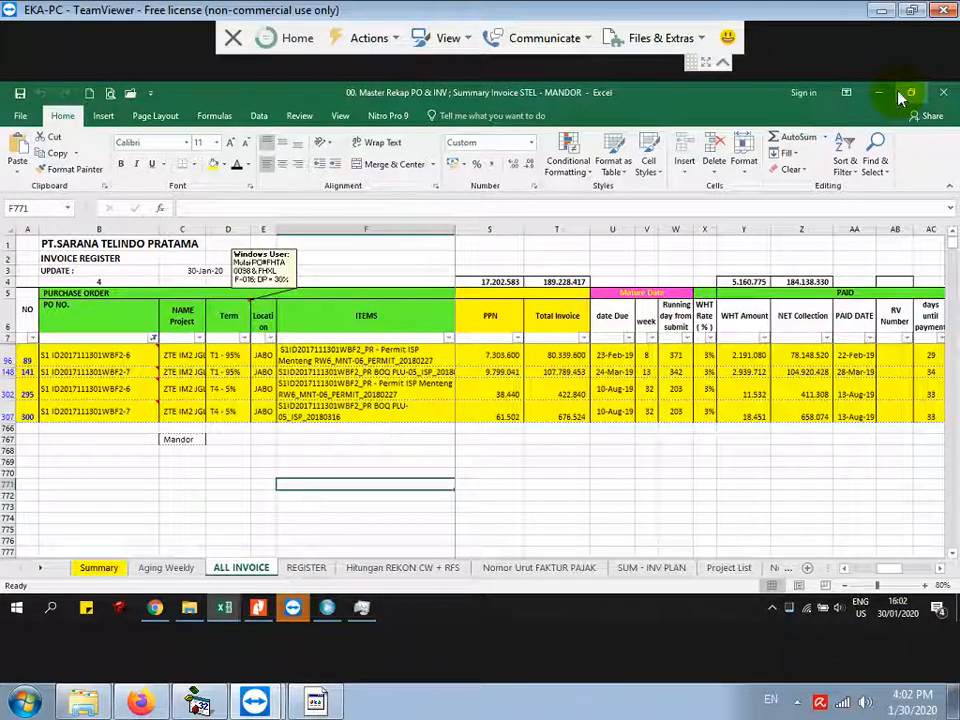
click(873, 97)
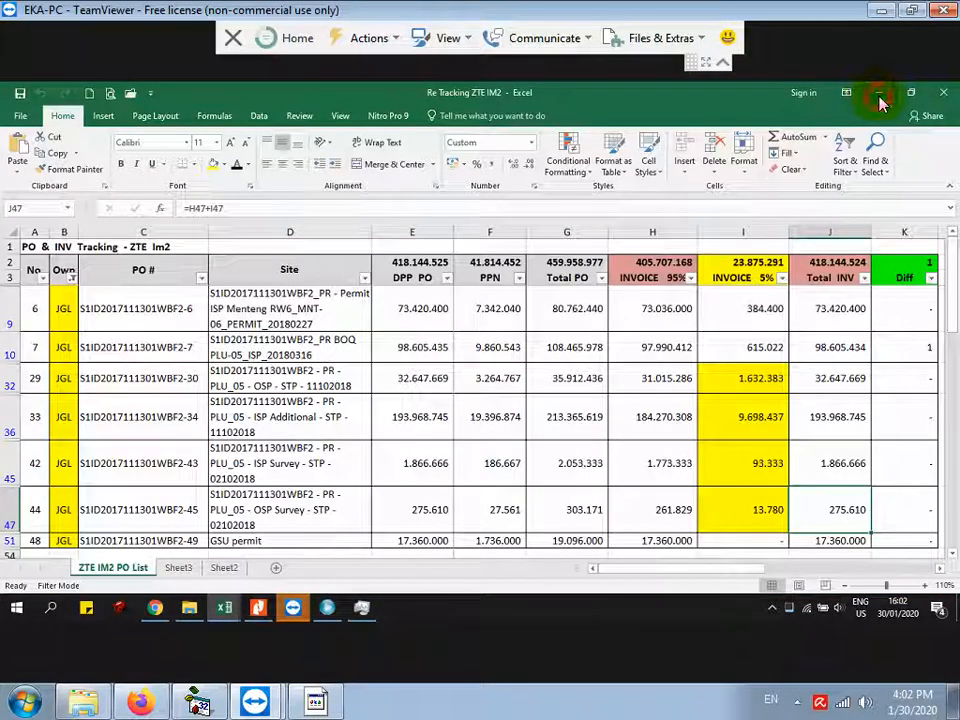
click(878, 94)
click(880, 97)
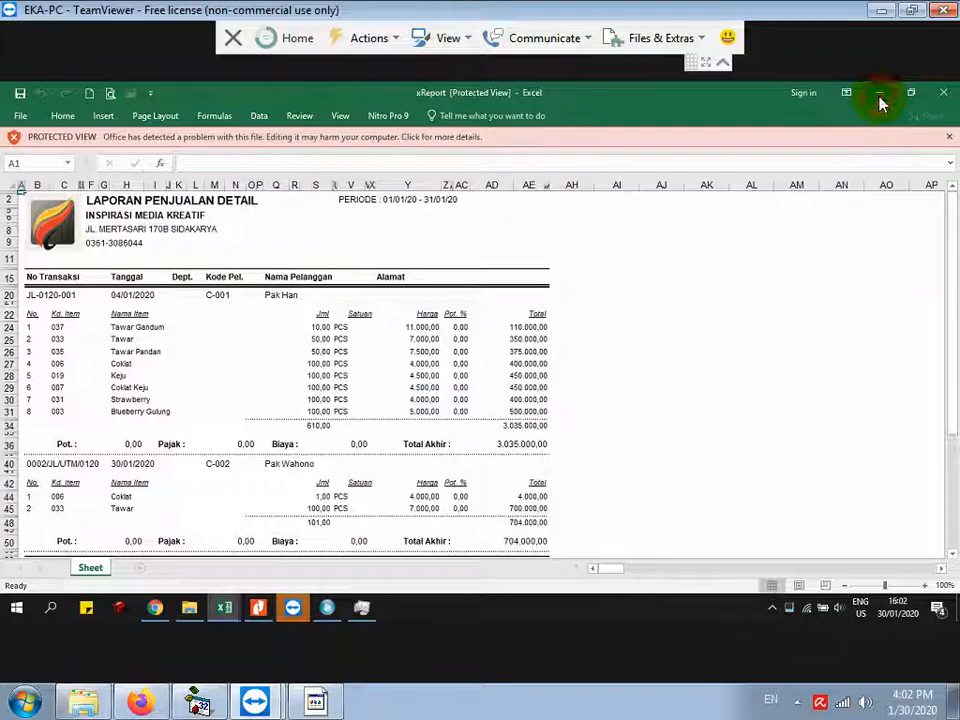
click(880, 97)
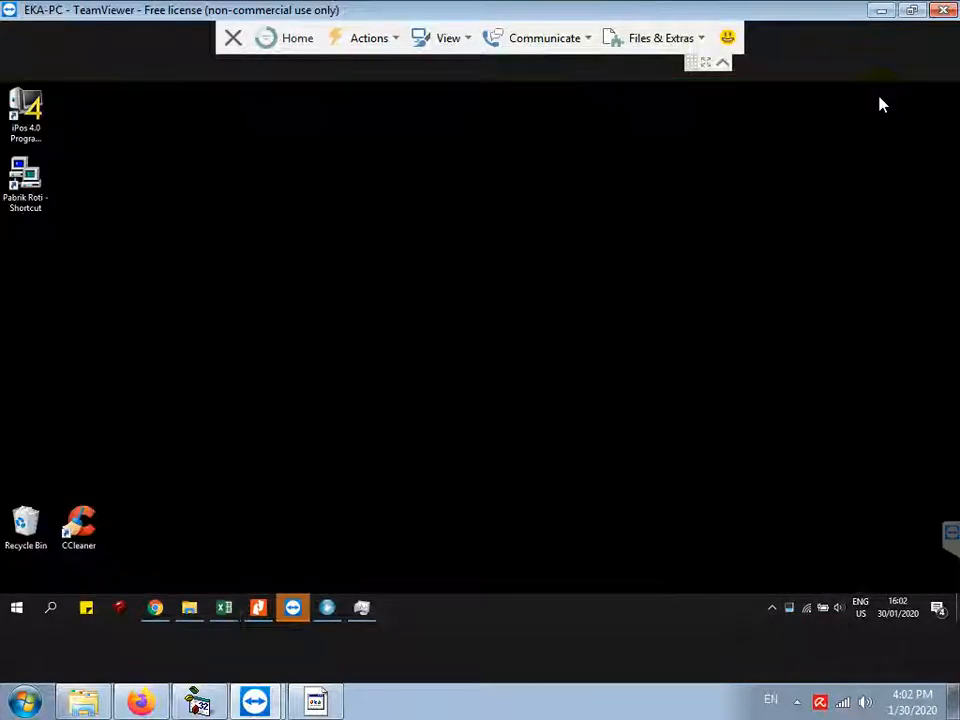
double_click(27, 199)
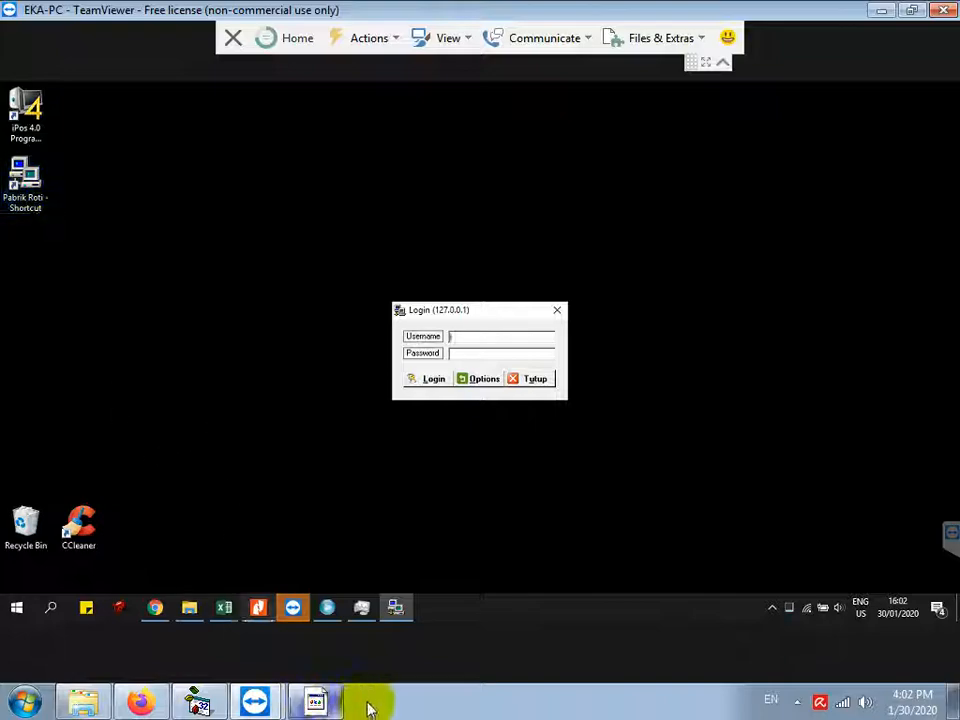
Step: Add a note line on logging into the app with lowercase username and password values
click(322, 701)
key(Return)
text(LOGIN)
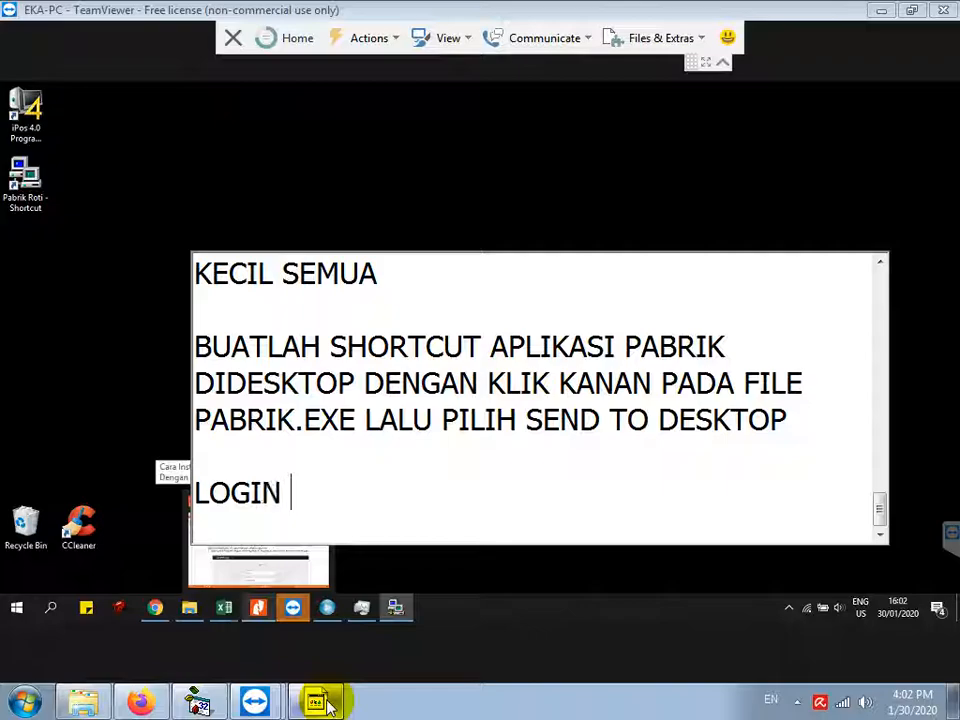
text(APLIKASI, US)
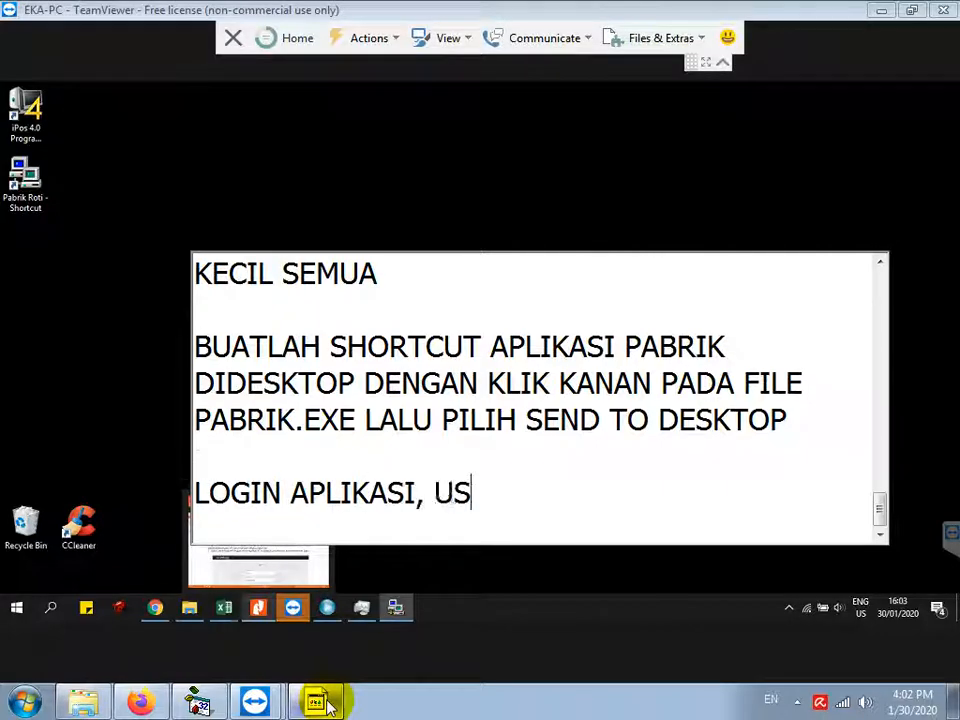
text(ERNAME DAN PA)
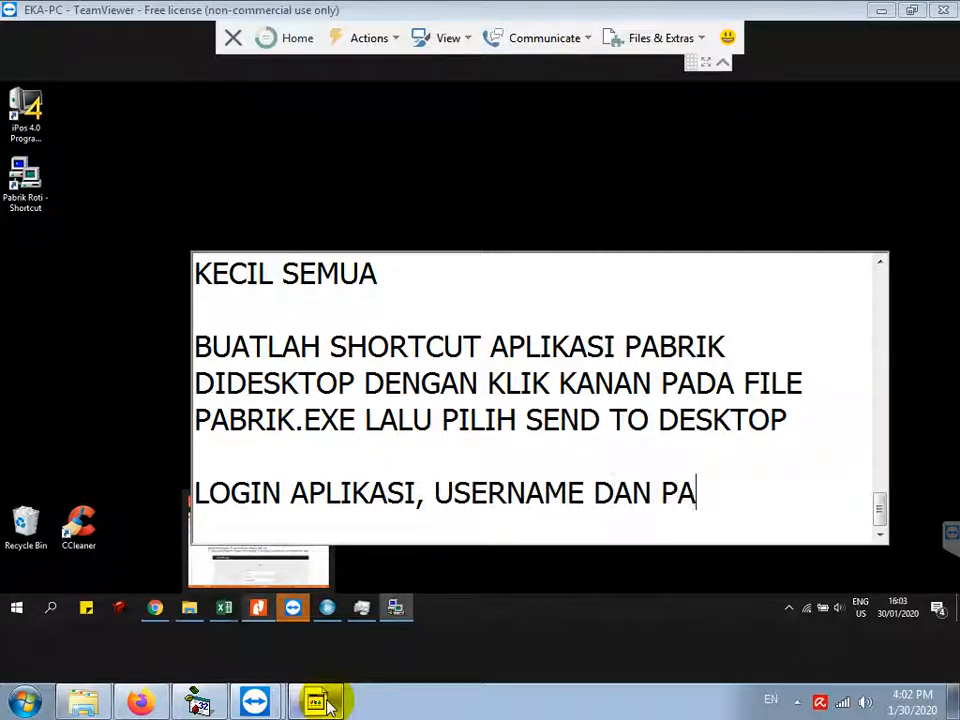
text( DIISI DENGAN ADMIN SEM)
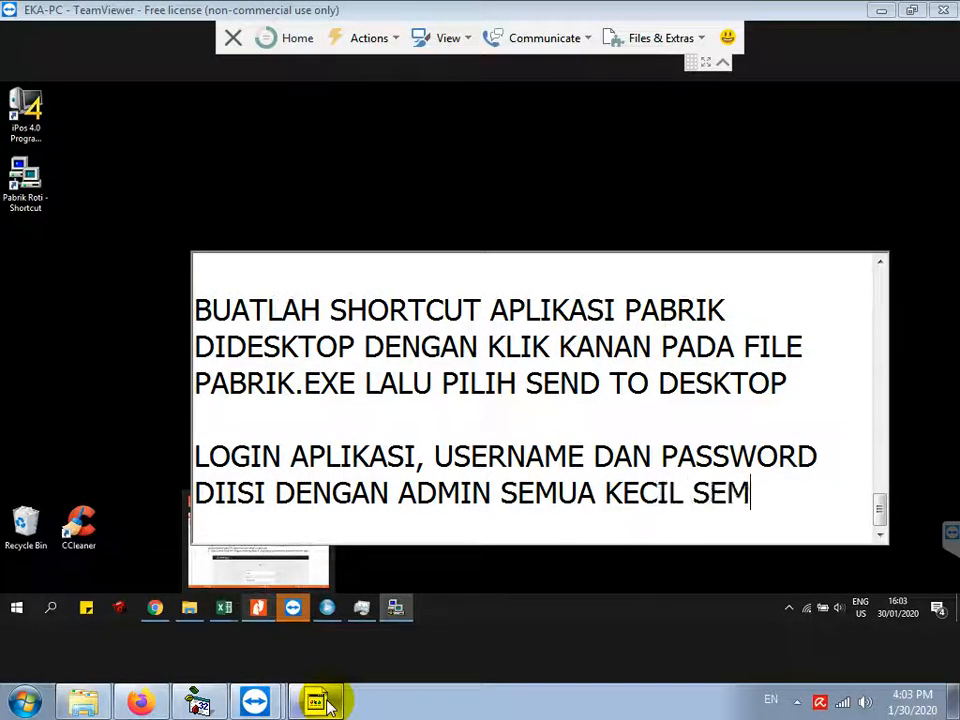
text(UA)
key(Return)
Step: Try logging into Pabrik Roti as admin and dismiss the connection error
click(393, 609)
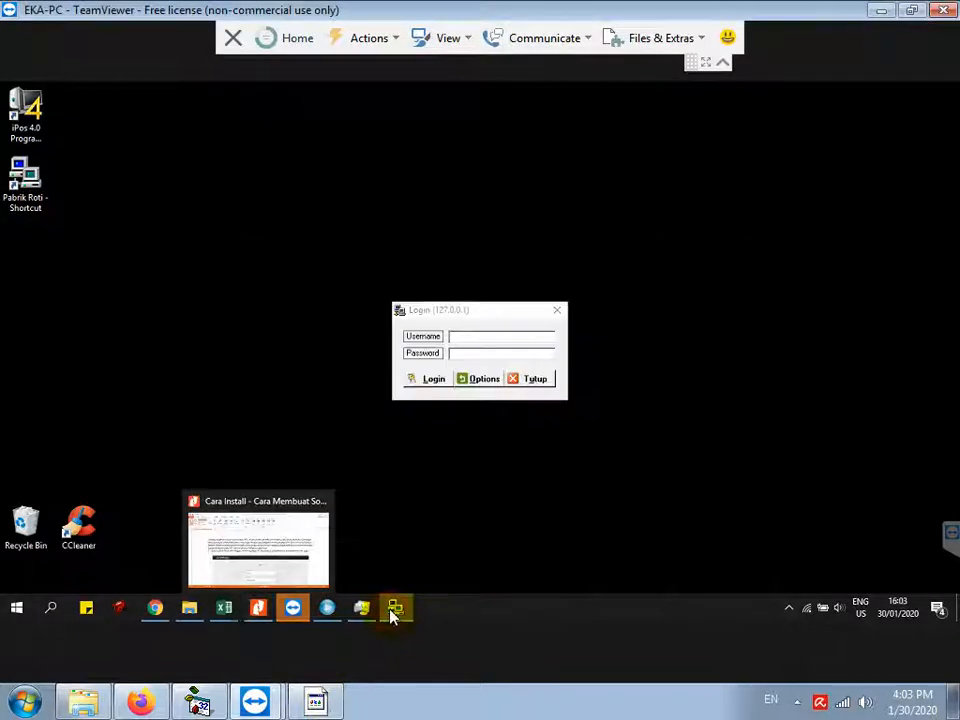
click(468, 337)
text(admin)
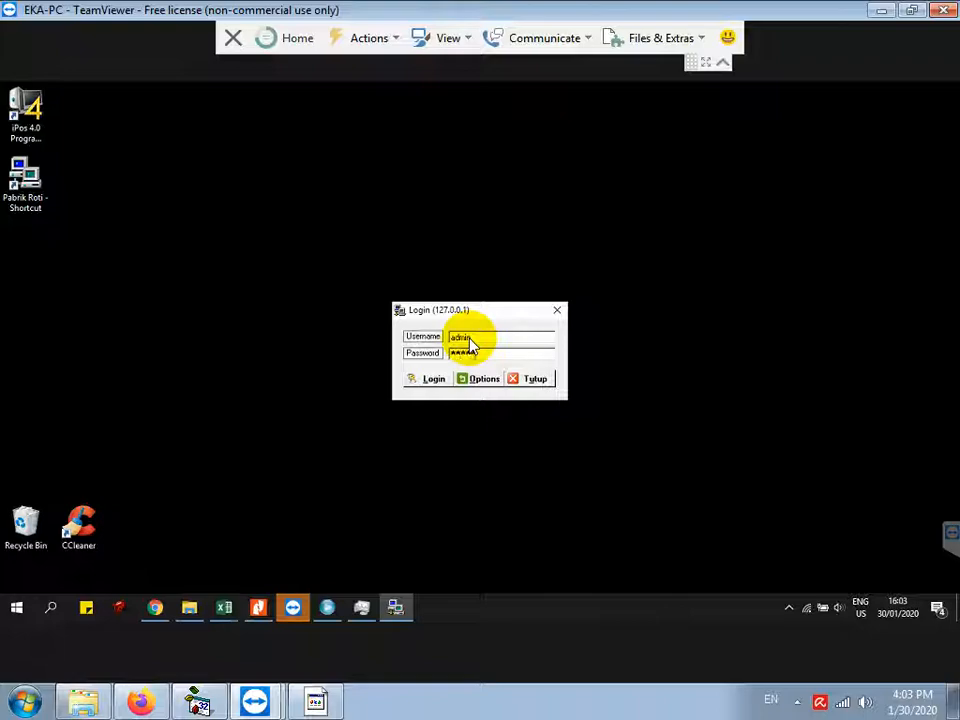
click(425, 379)
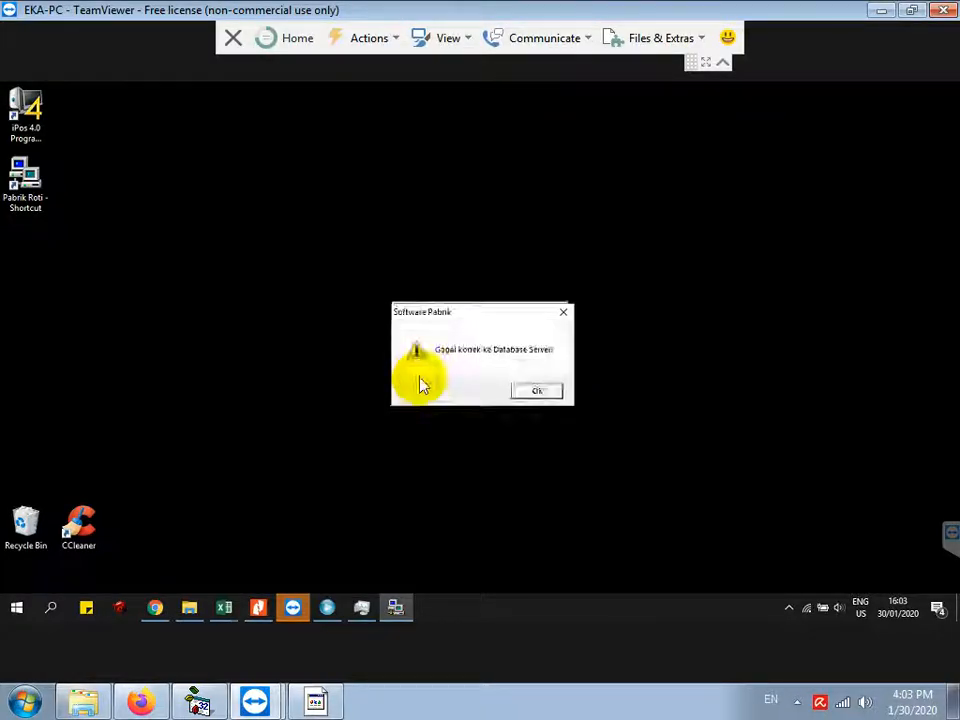
click(540, 391)
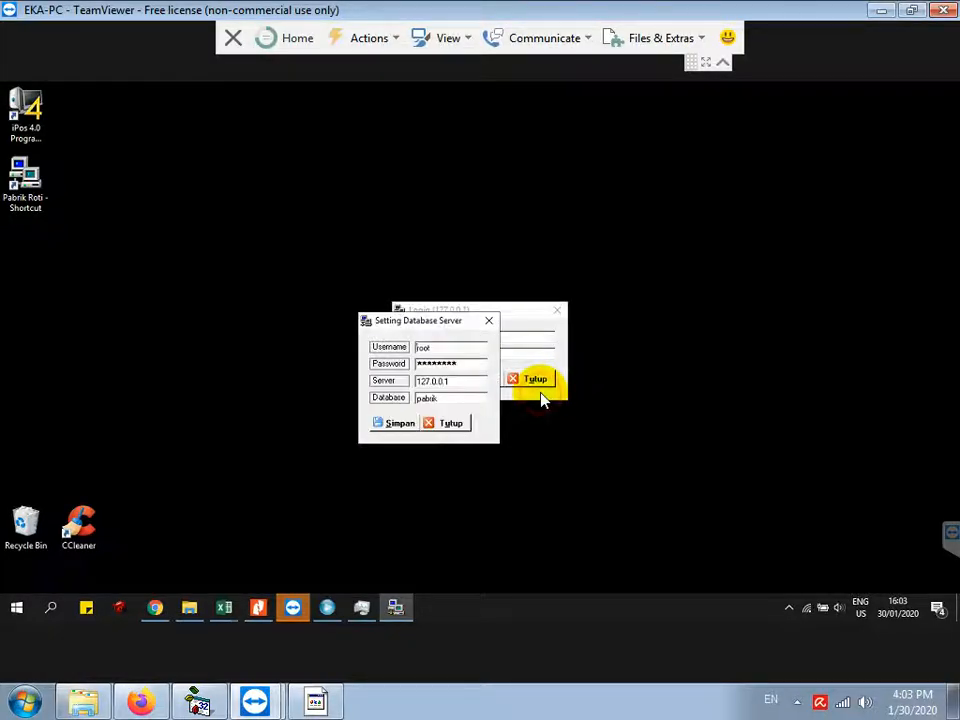
Step: Replace the pabrik database password for server 127.0.0.1, finish the note line, and save with Simpan
double_click(461, 364)
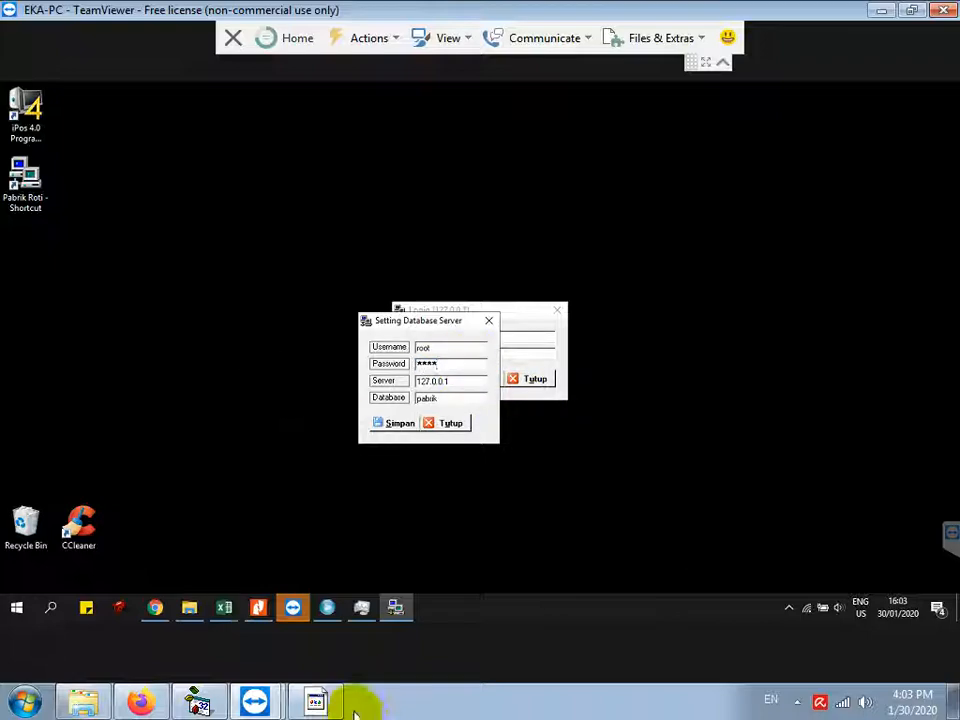
click(316, 702)
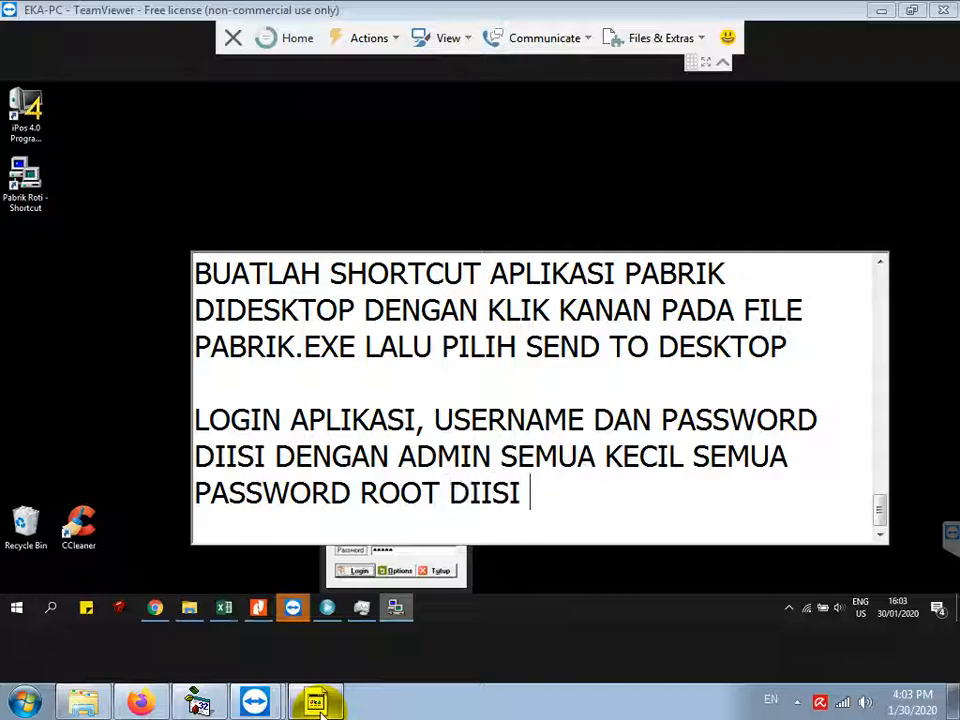
text(A)
key(Return)
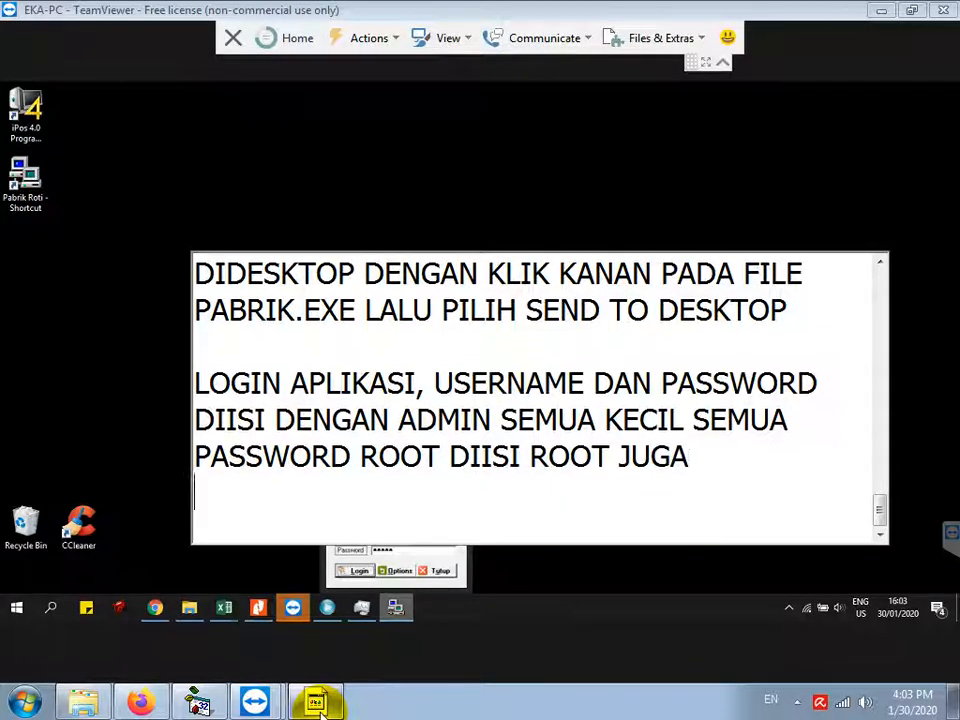
click(345, 567)
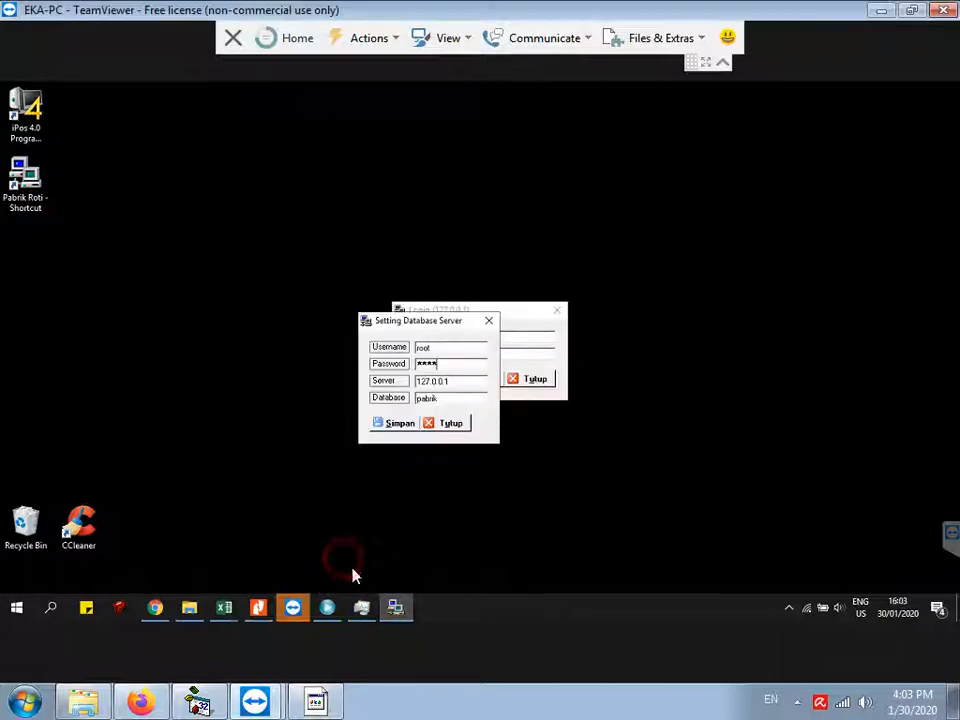
click(390, 425)
Step: Acknowledge the settings-saved message, close Login, and note the wait for the database update
click(548, 390)
click(542, 385)
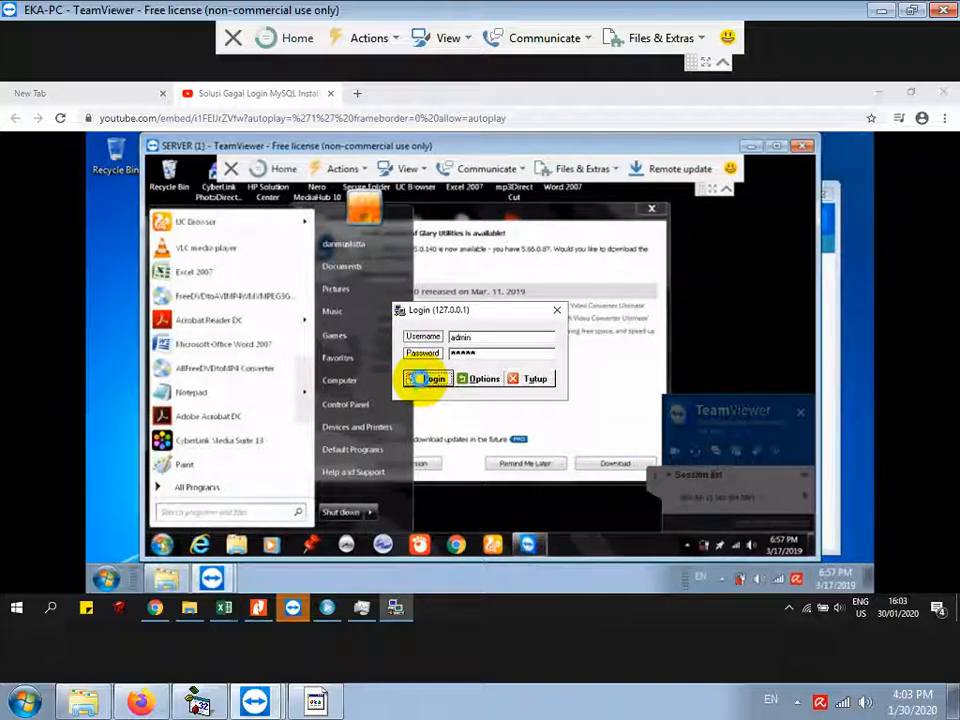
click(333, 703)
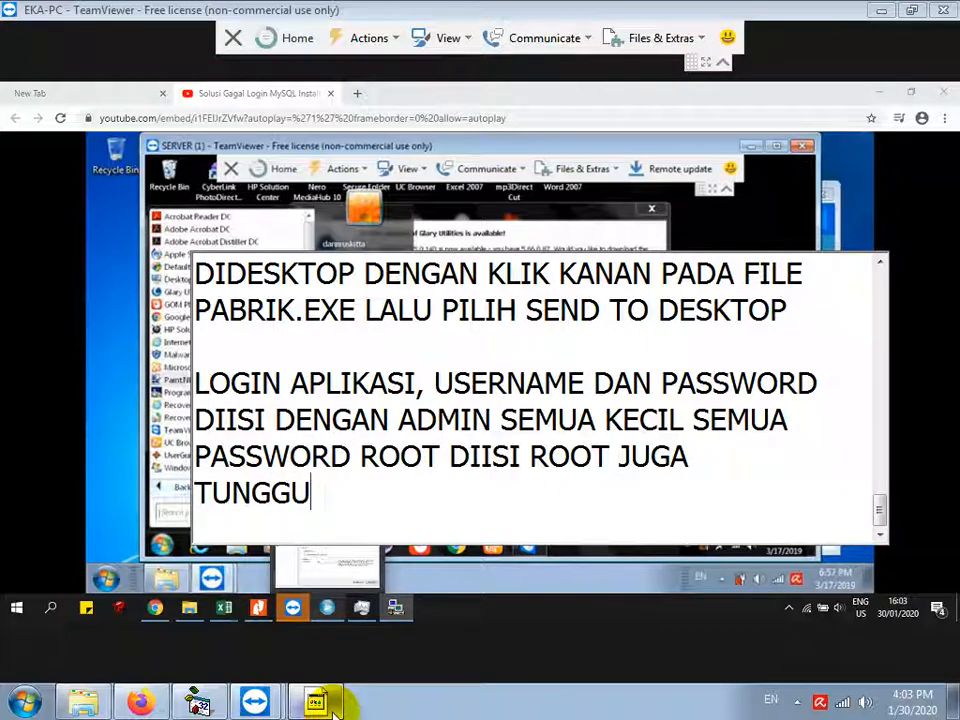
text(DATE DATABASE)
key(Return)
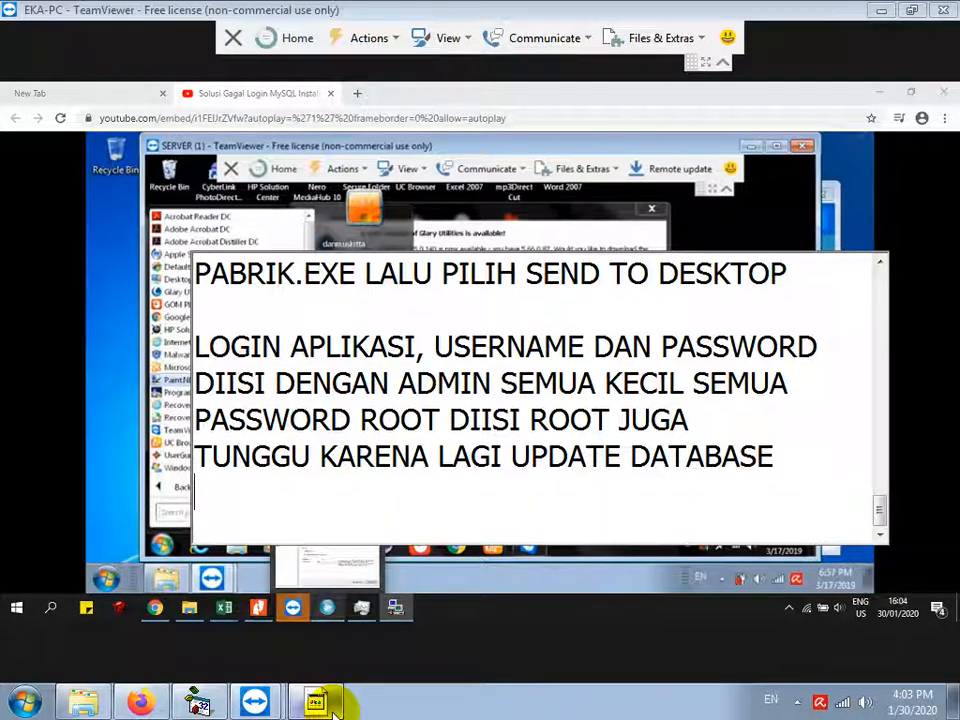
click(398, 612)
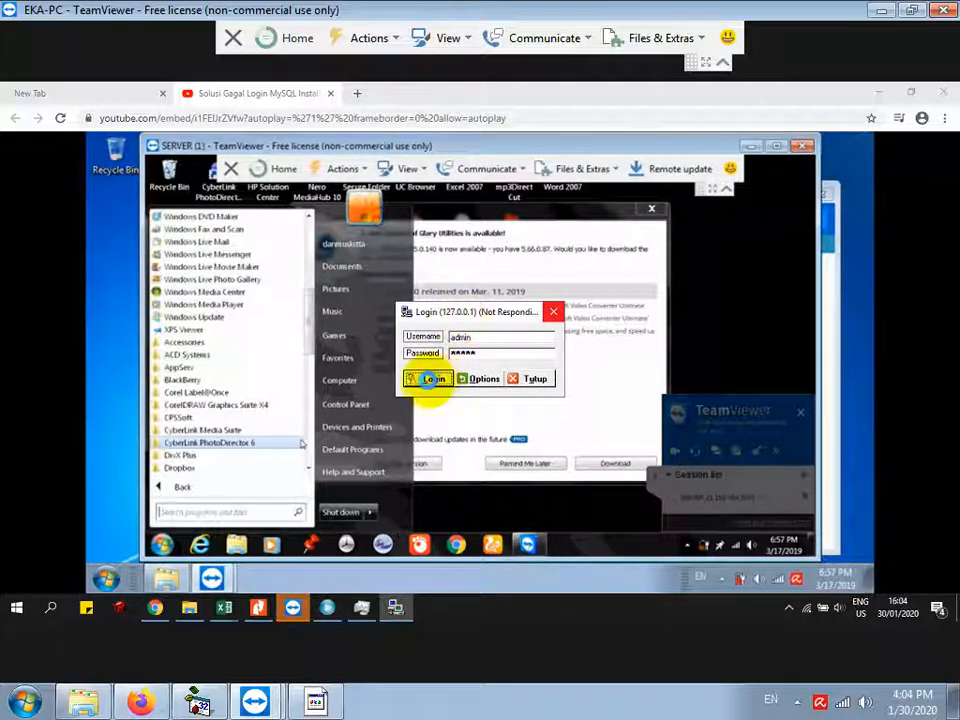
Step: Add the note line 'JANGAN DITUTUP PAKSA' and return to the YouTube tutorial
click(316, 702)
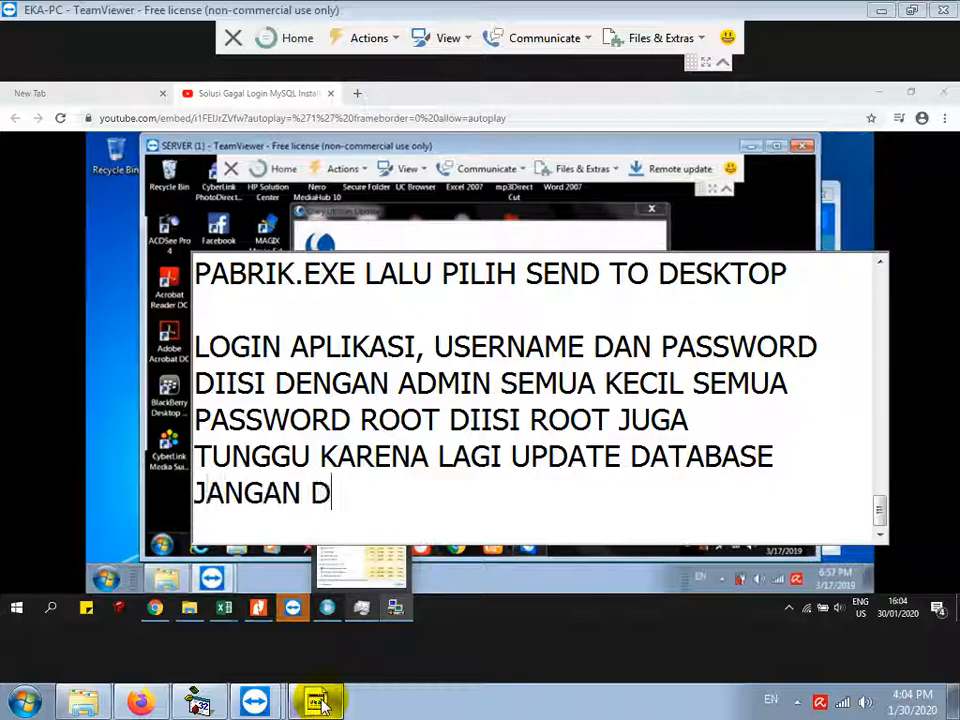
text(ITUTUP PAKSA)
key(Return)
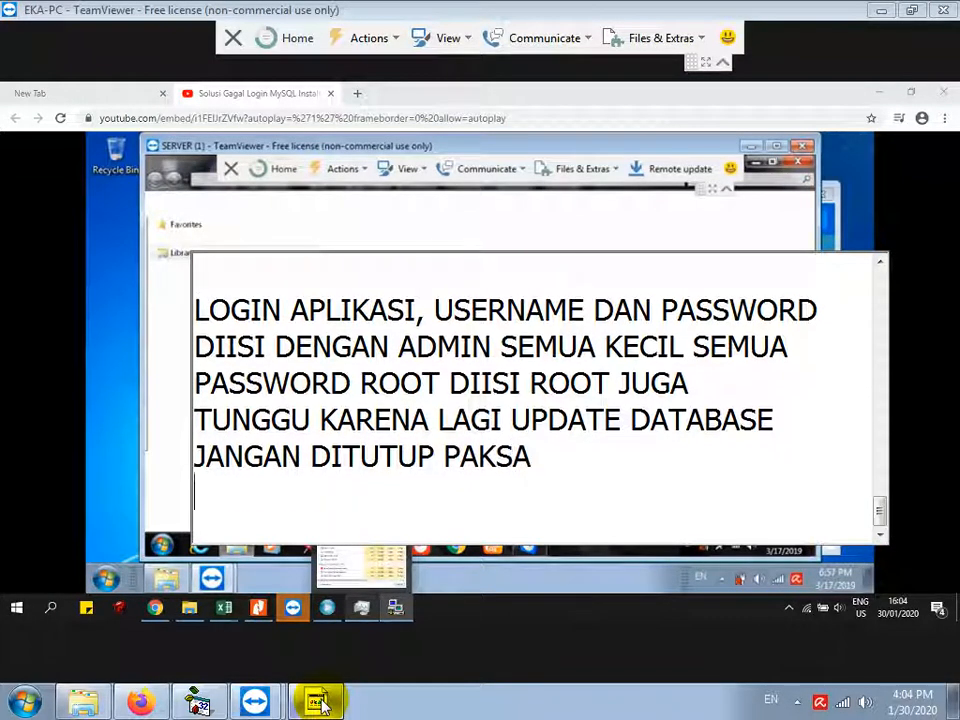
click(433, 636)
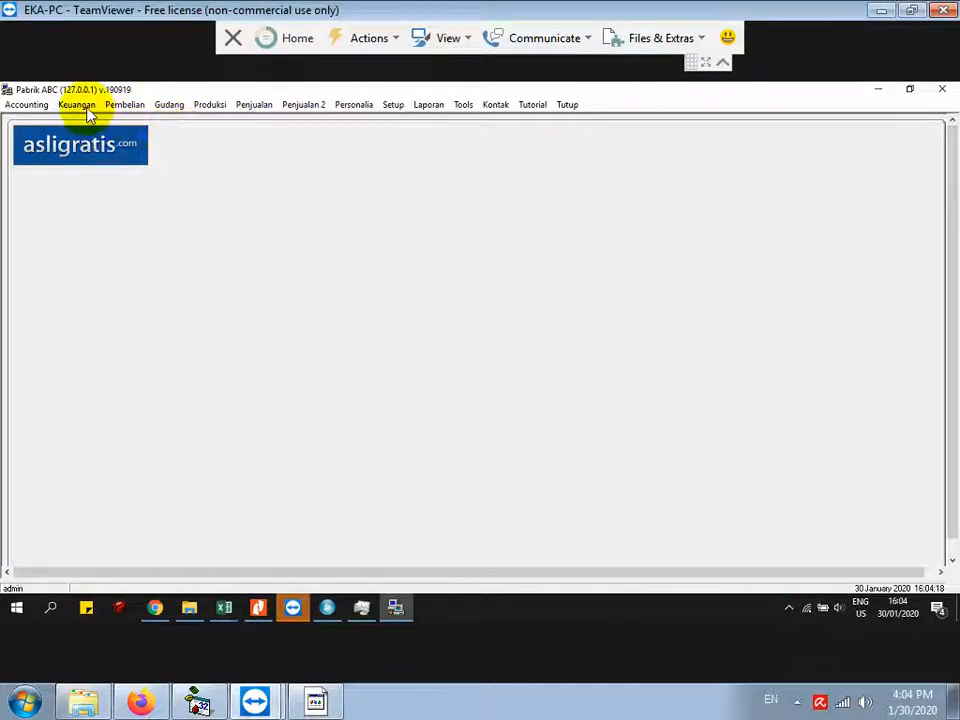
Step: Run the Laporan Kas report from Laporan > Keuangan for a period starting in 2020, with the instruction notes alongside
click(428, 105)
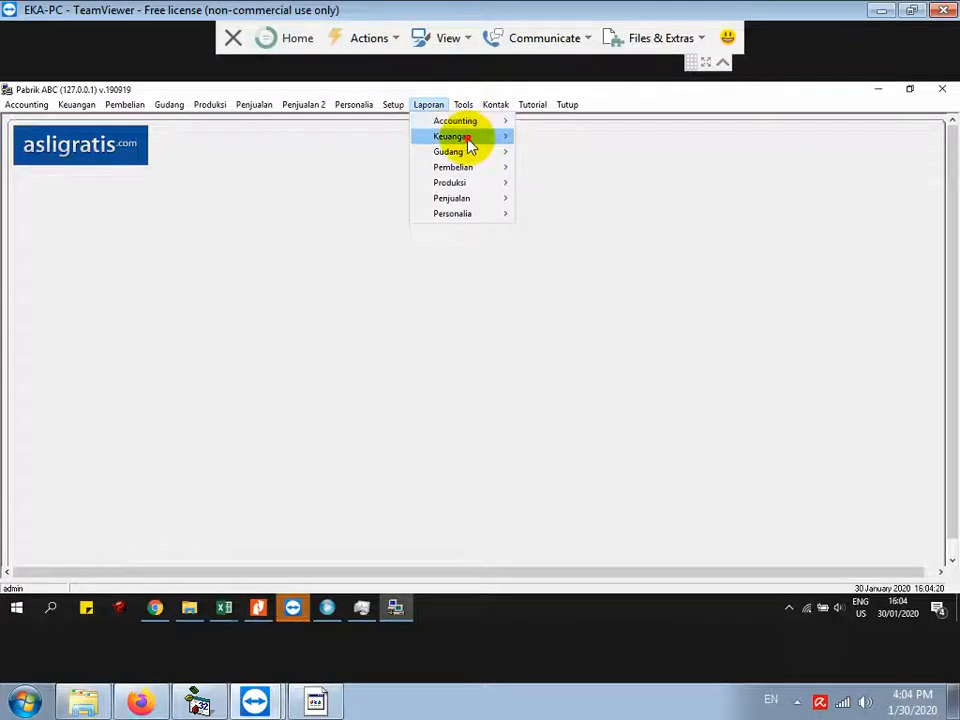
mouse_move(470, 146)
click(561, 136)
click(521, 322)
click(440, 397)
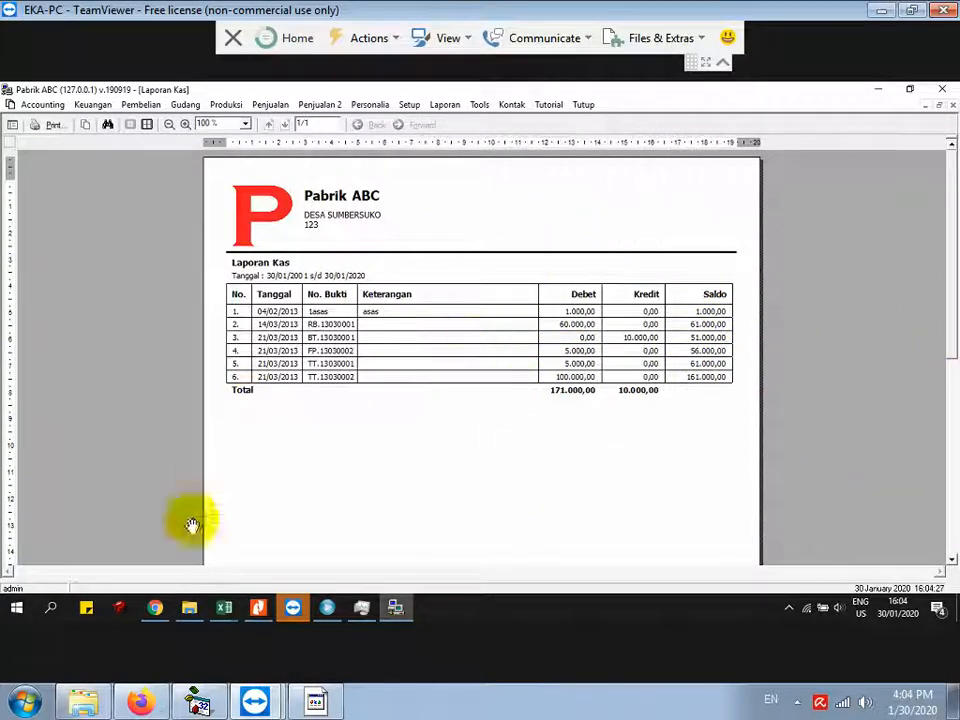
click(316, 703)
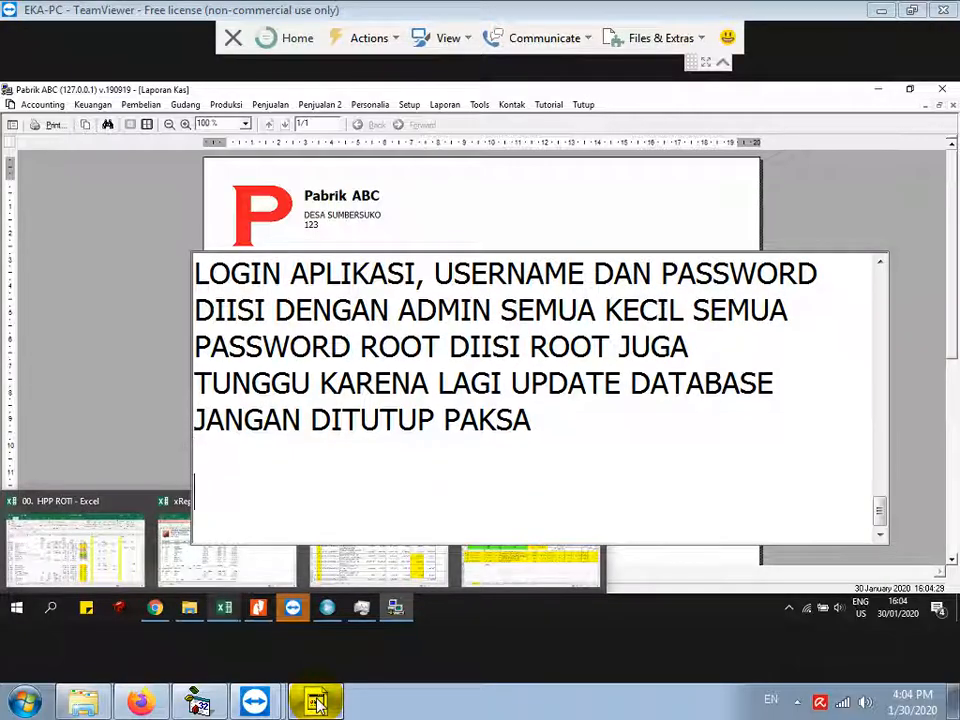